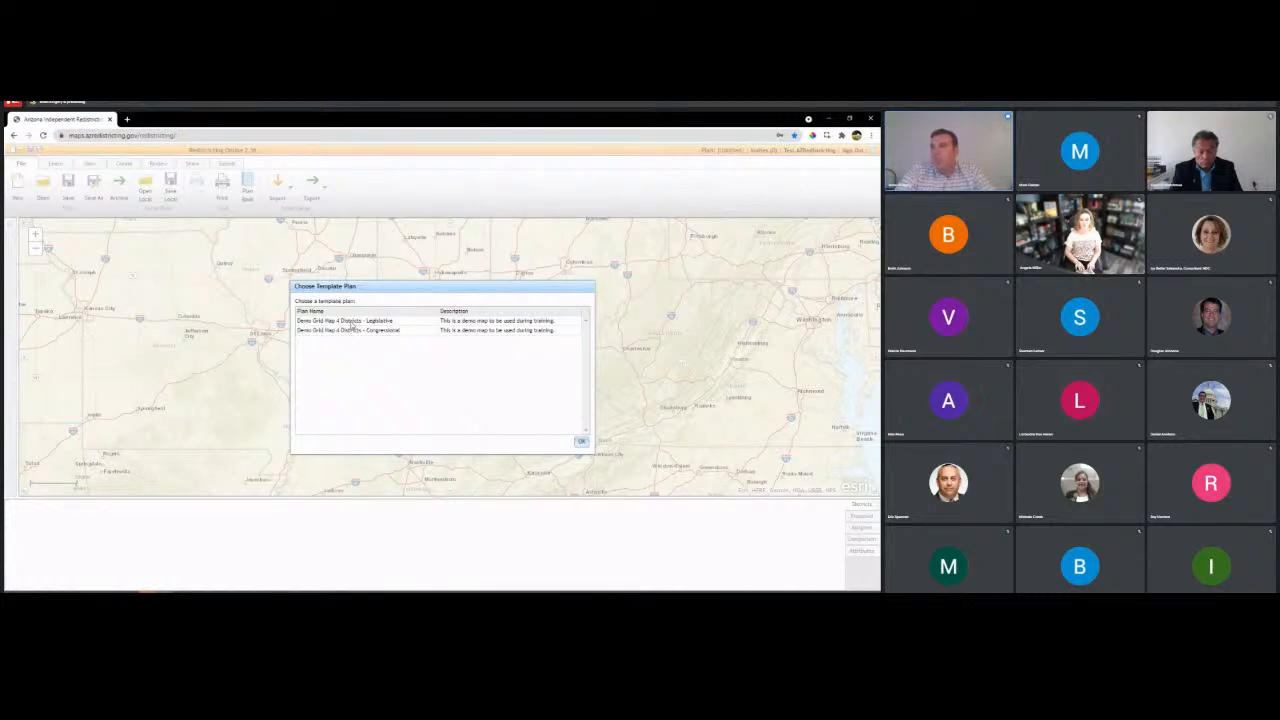
- Load the template plan "Demo Grid Map 4 Districts - Legislative"
click(352, 322)
click(357, 331)
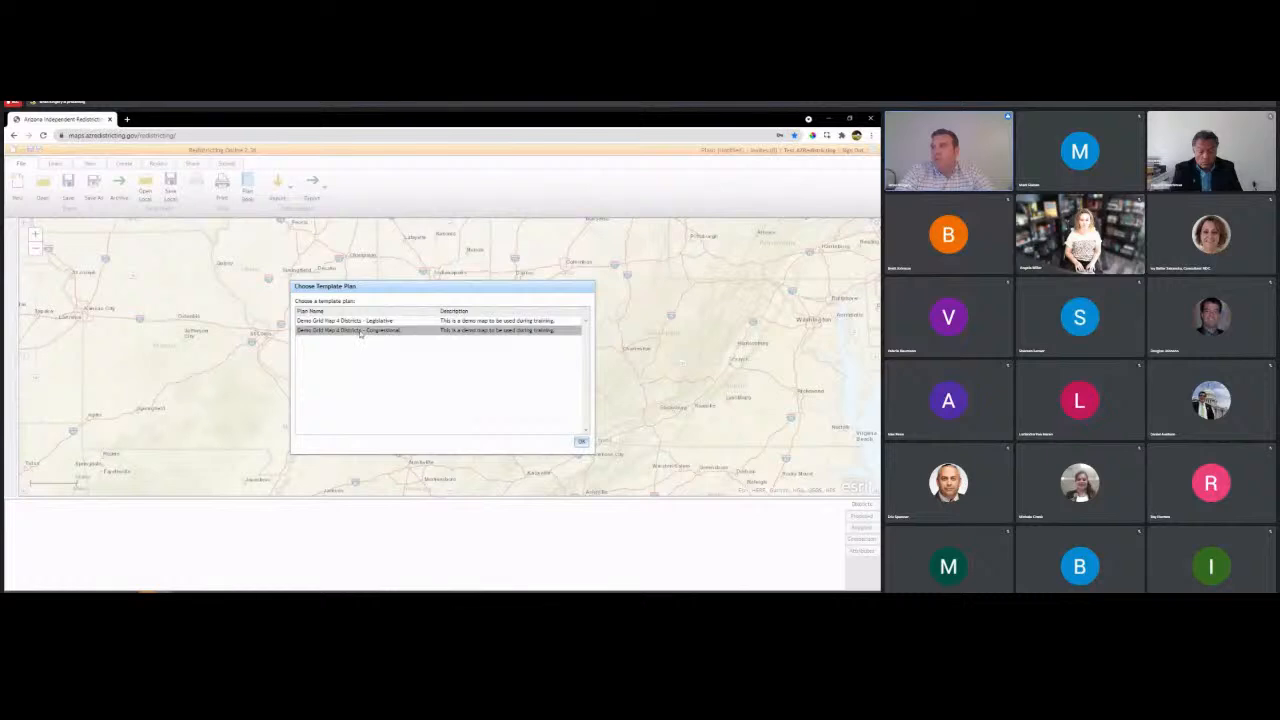
click(365, 323)
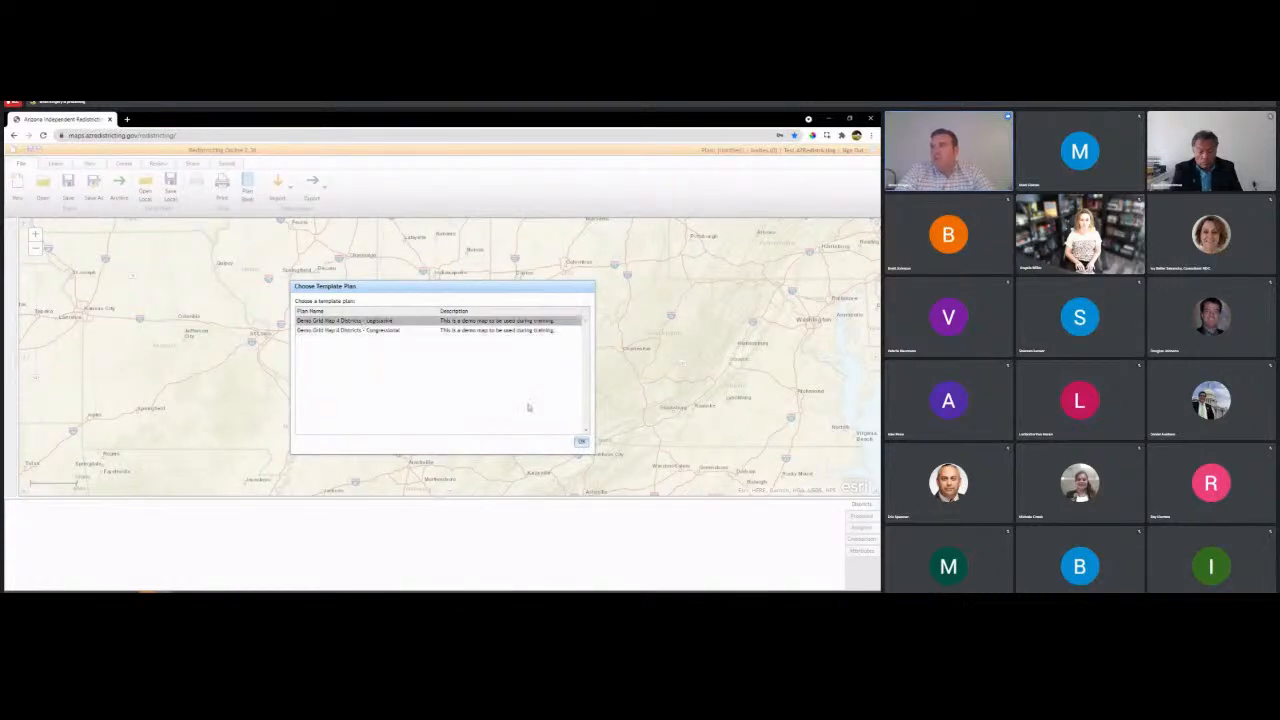
click(581, 441)
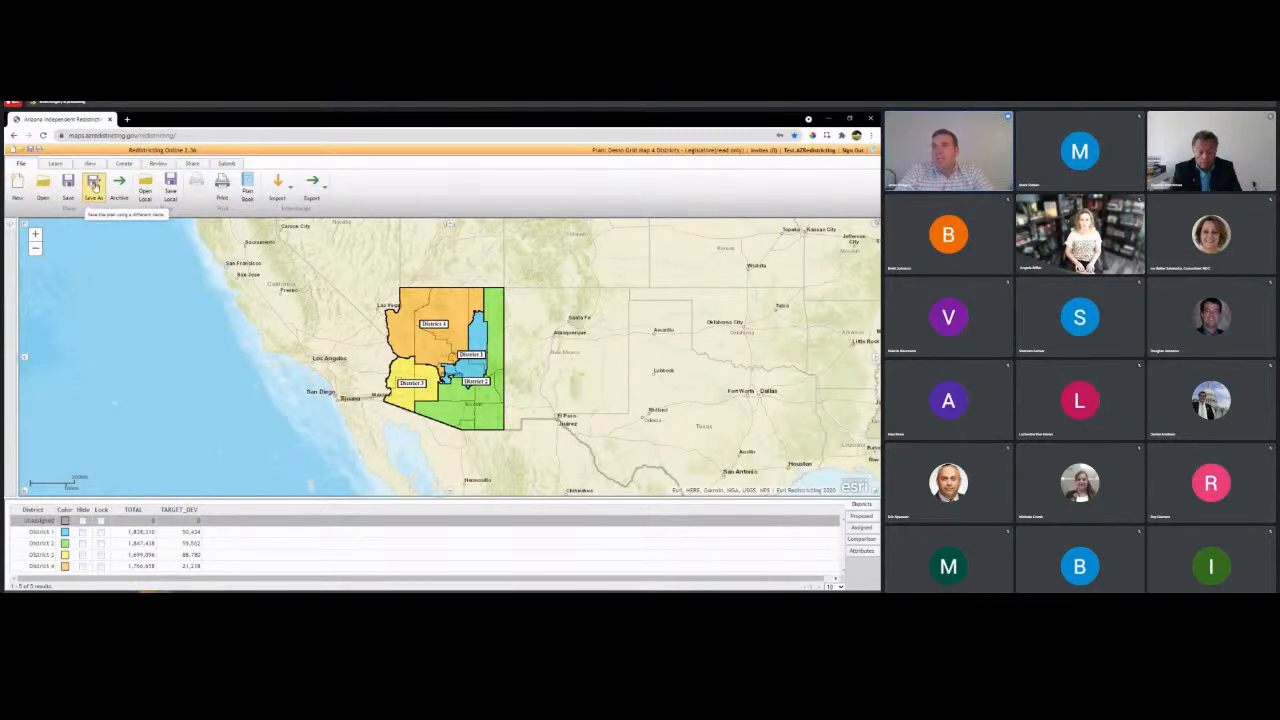
- Open the saved plan "Demo Grid Map 4 Districts - Congressional Test"
click(43, 187)
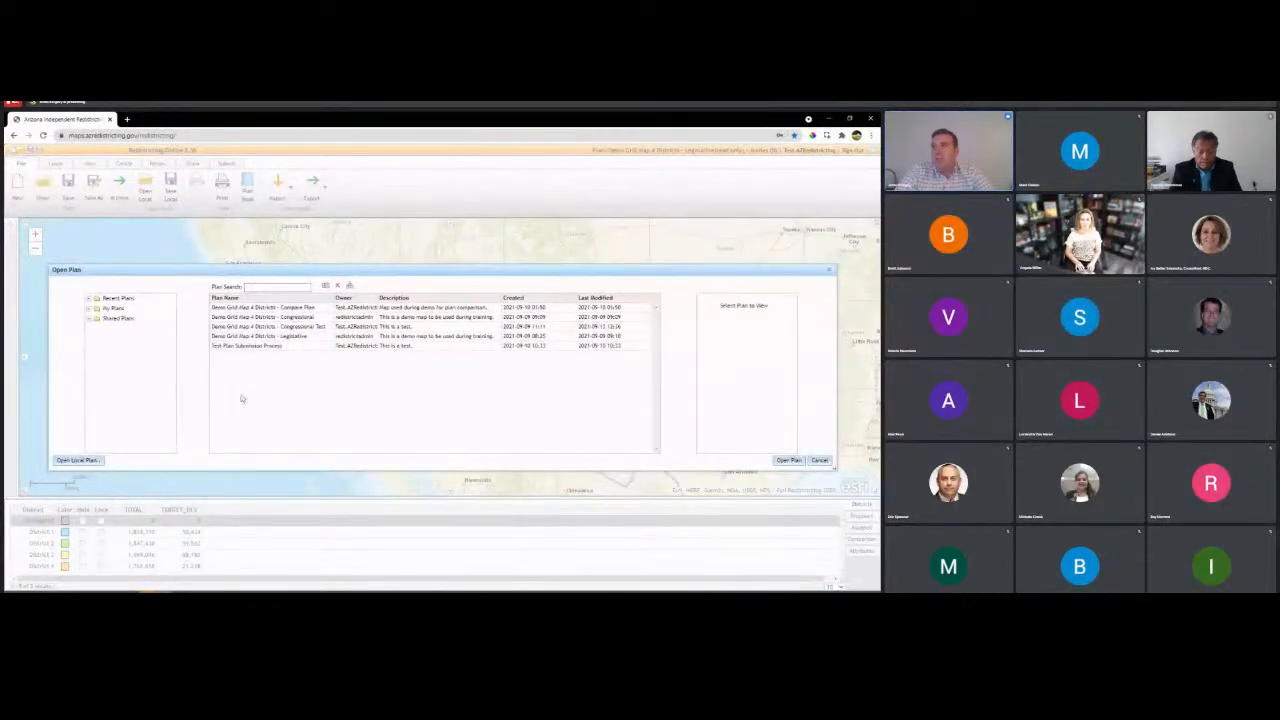
click(320, 327)
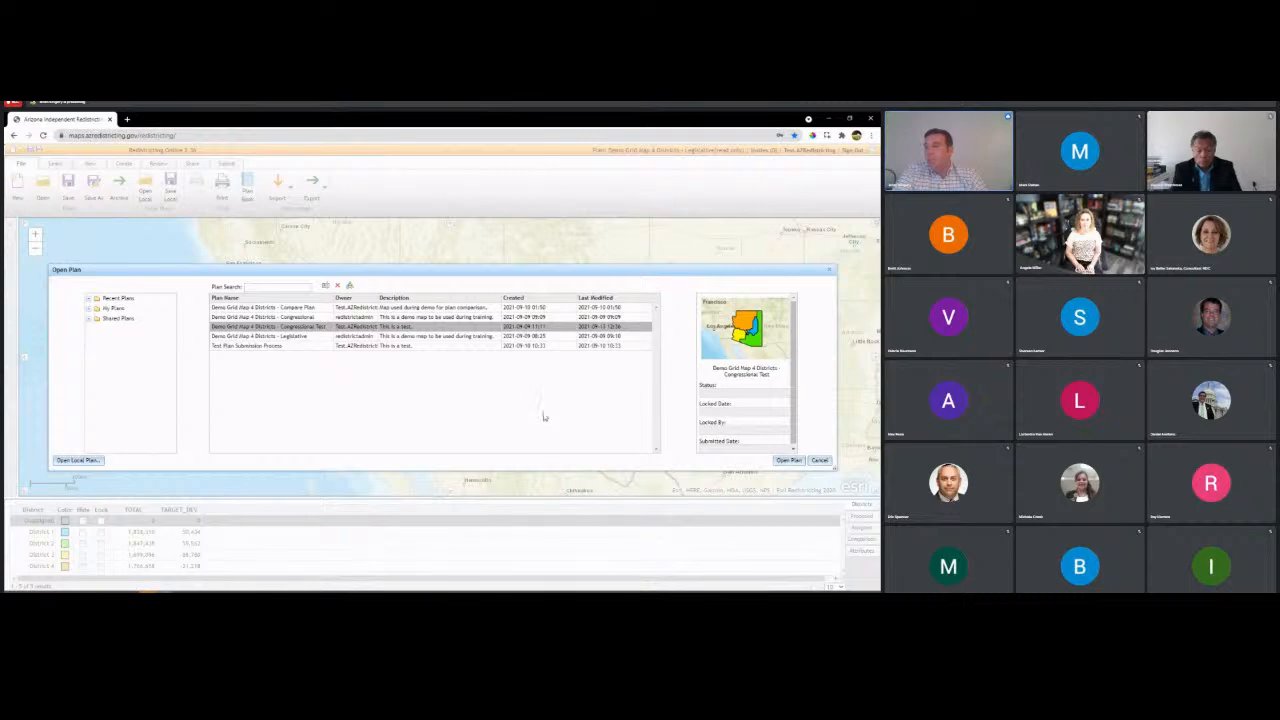
click(788, 460)
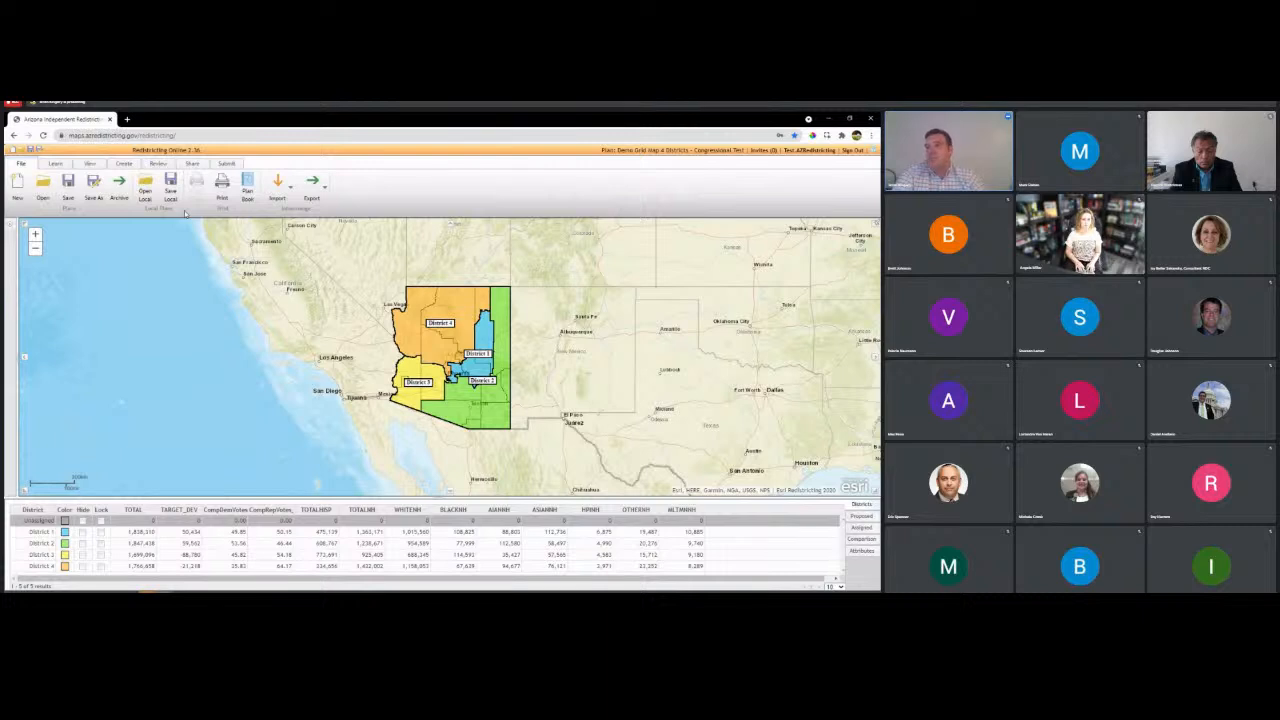
- Look over the available plan import and export formats and the introductory guide on using the redistricting tool
click(286, 191)
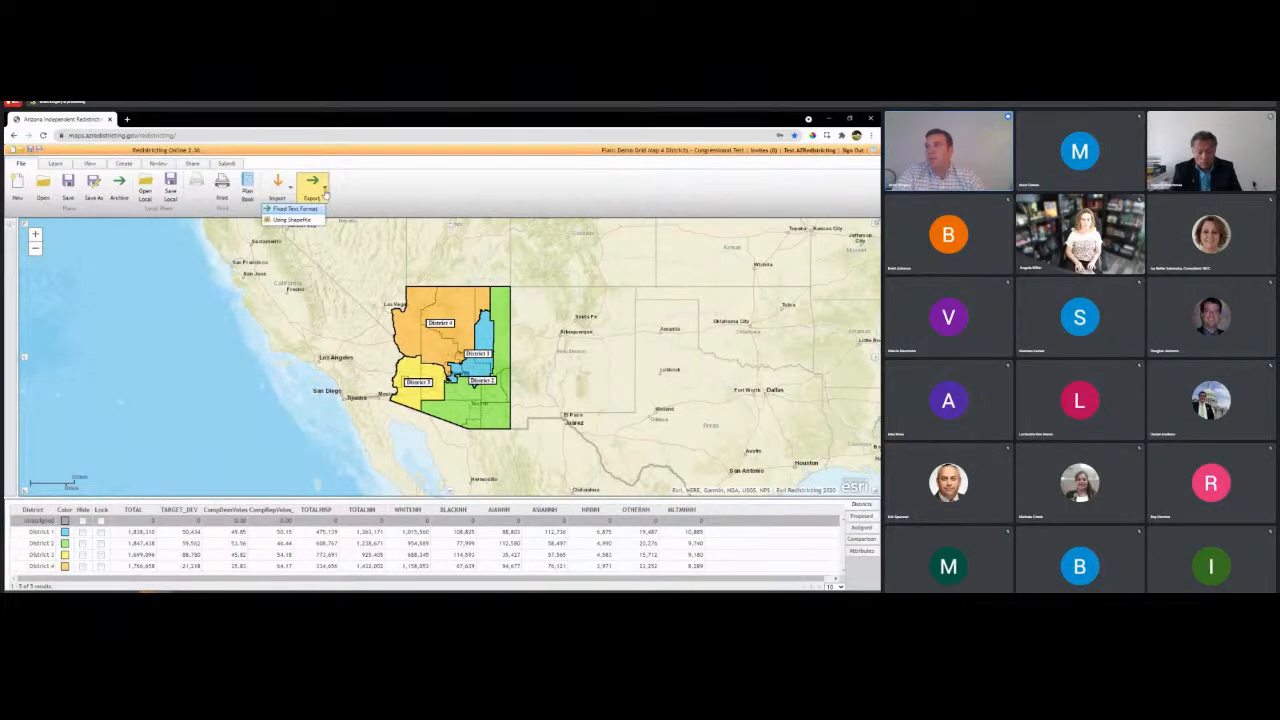
click(324, 194)
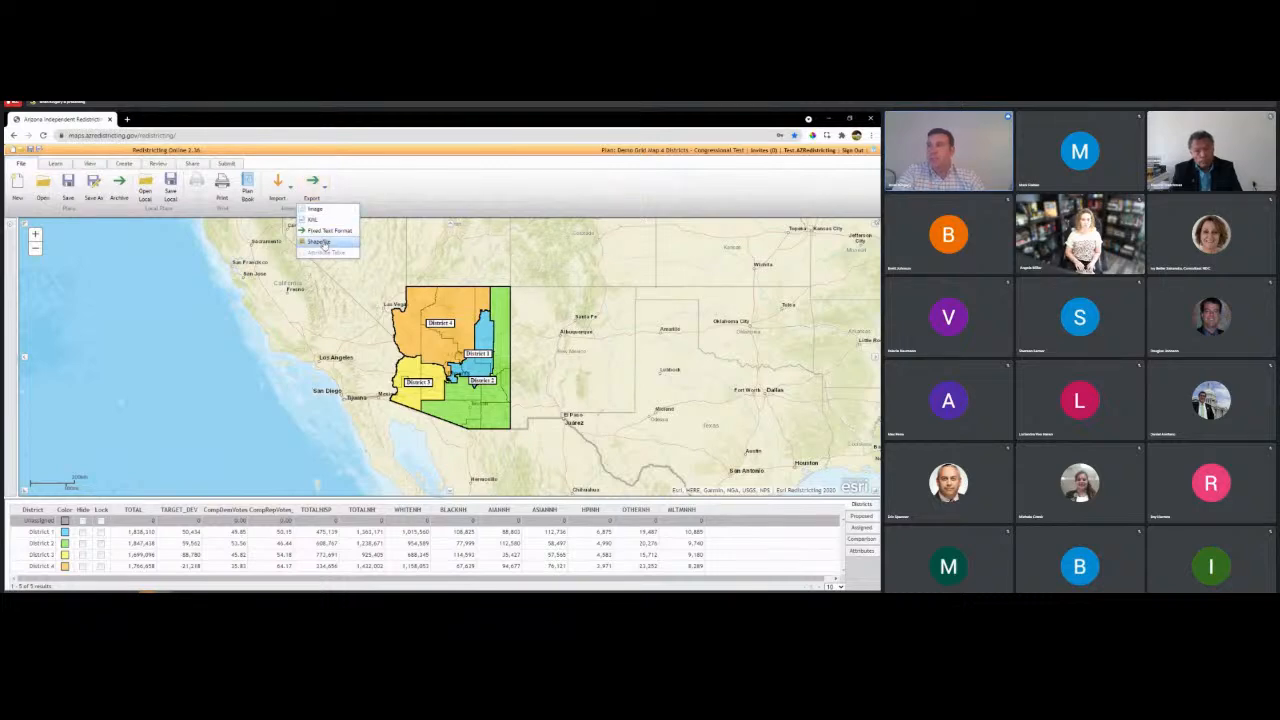
click(55, 164)
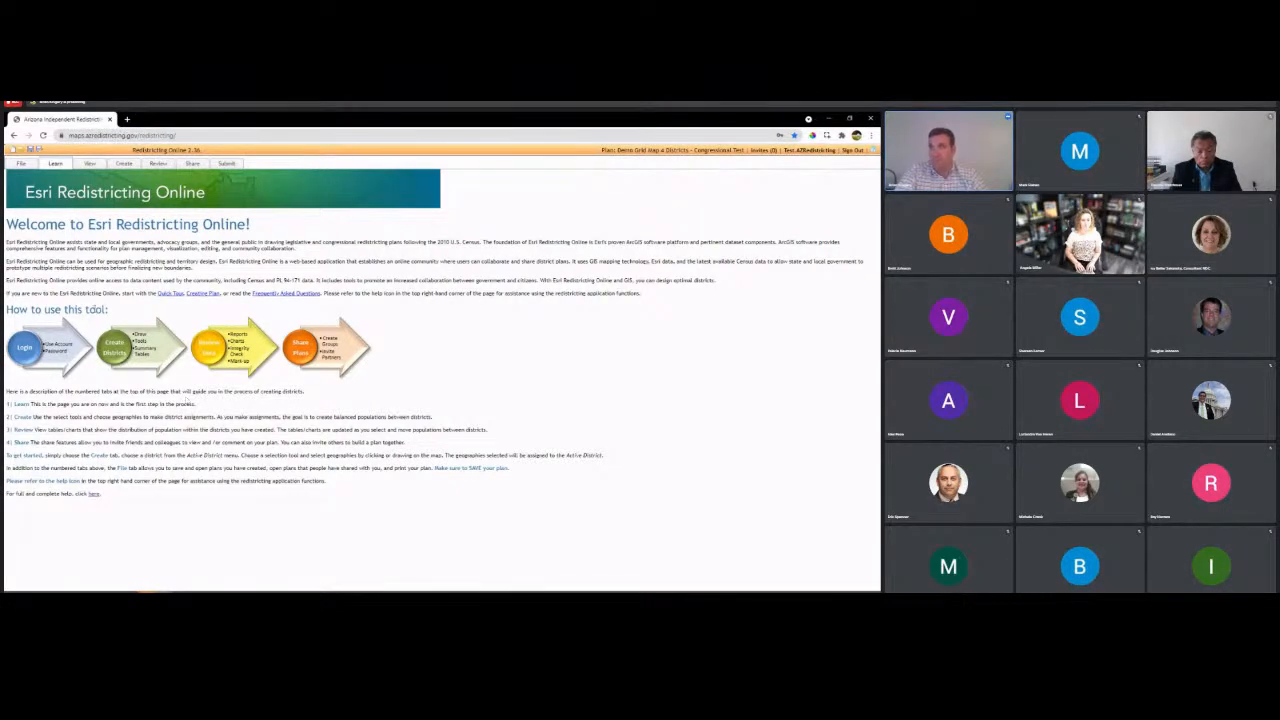
- Try the district fill, colored lines and unassigned color display options on the map, ending with districts filled in their own colors
click(91, 164)
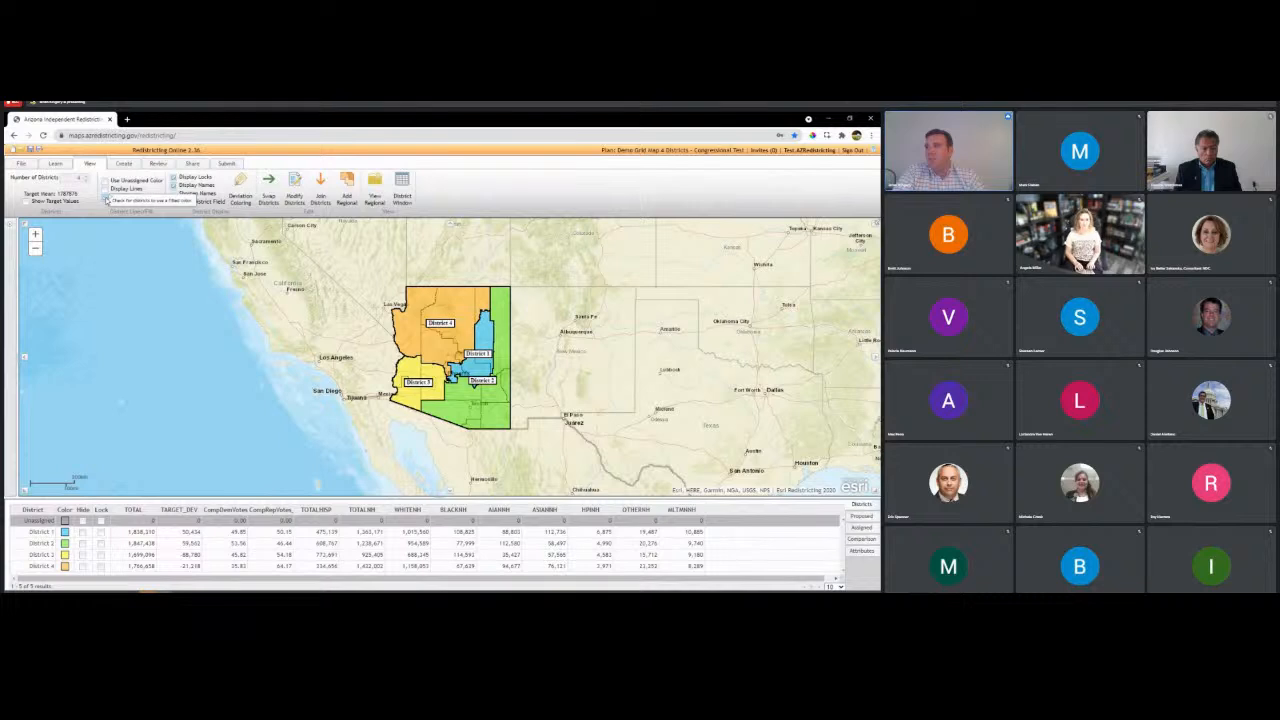
click(106, 198)
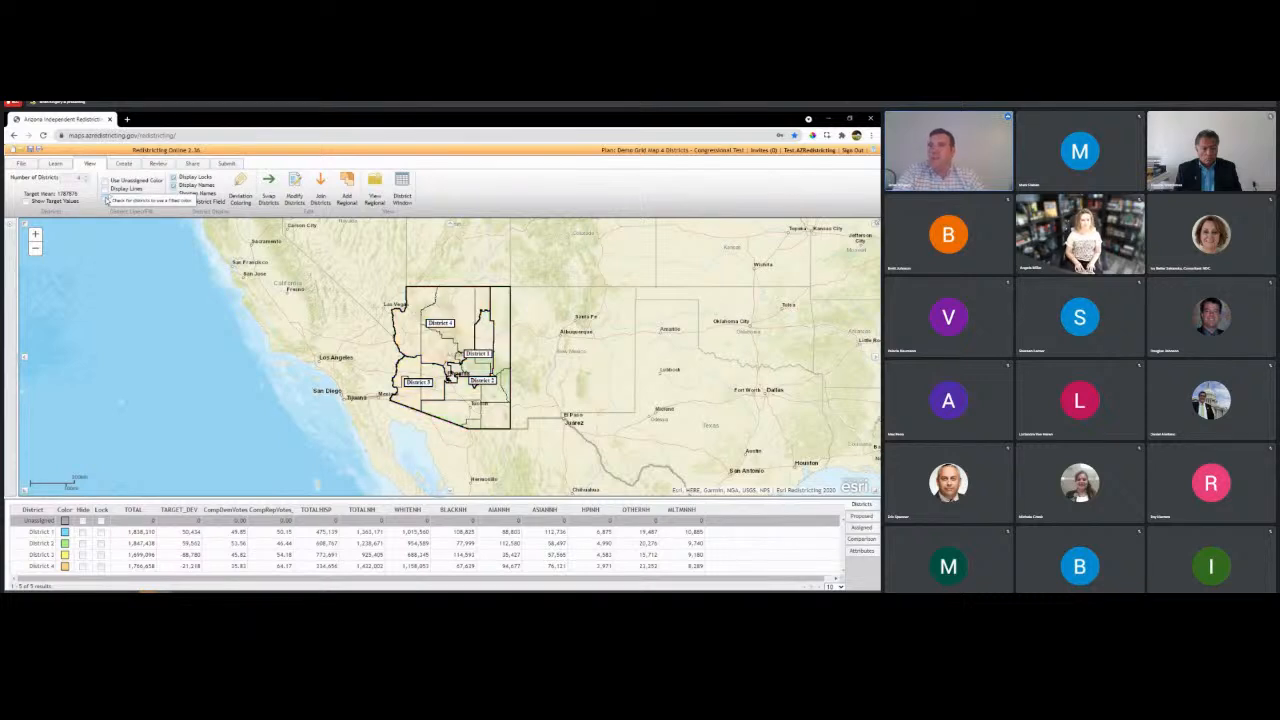
click(106, 198)
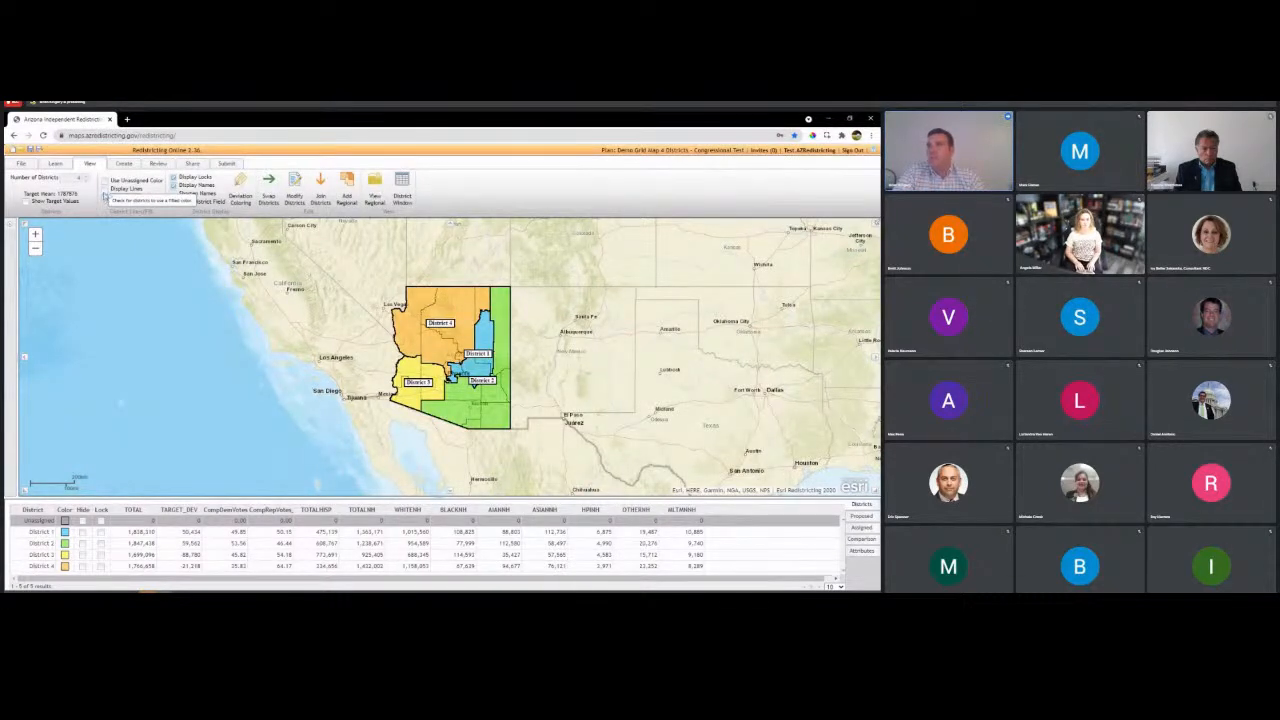
click(105, 196)
click(104, 190)
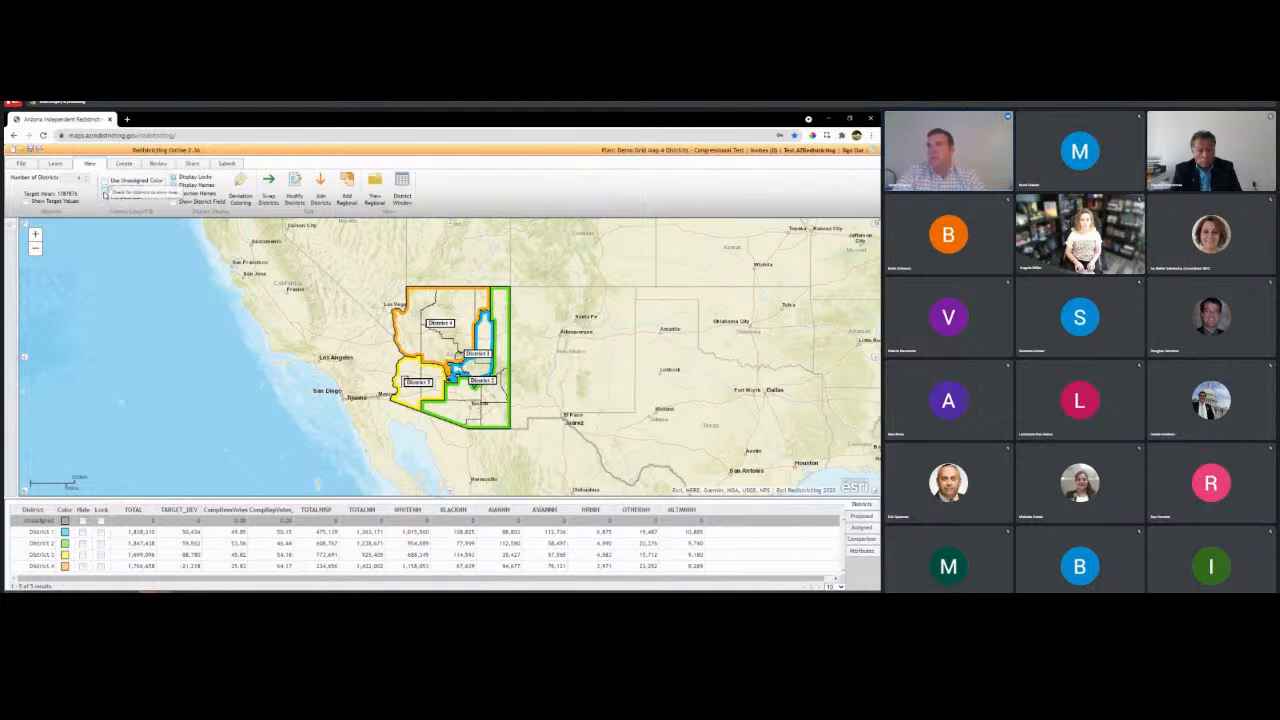
click(104, 188)
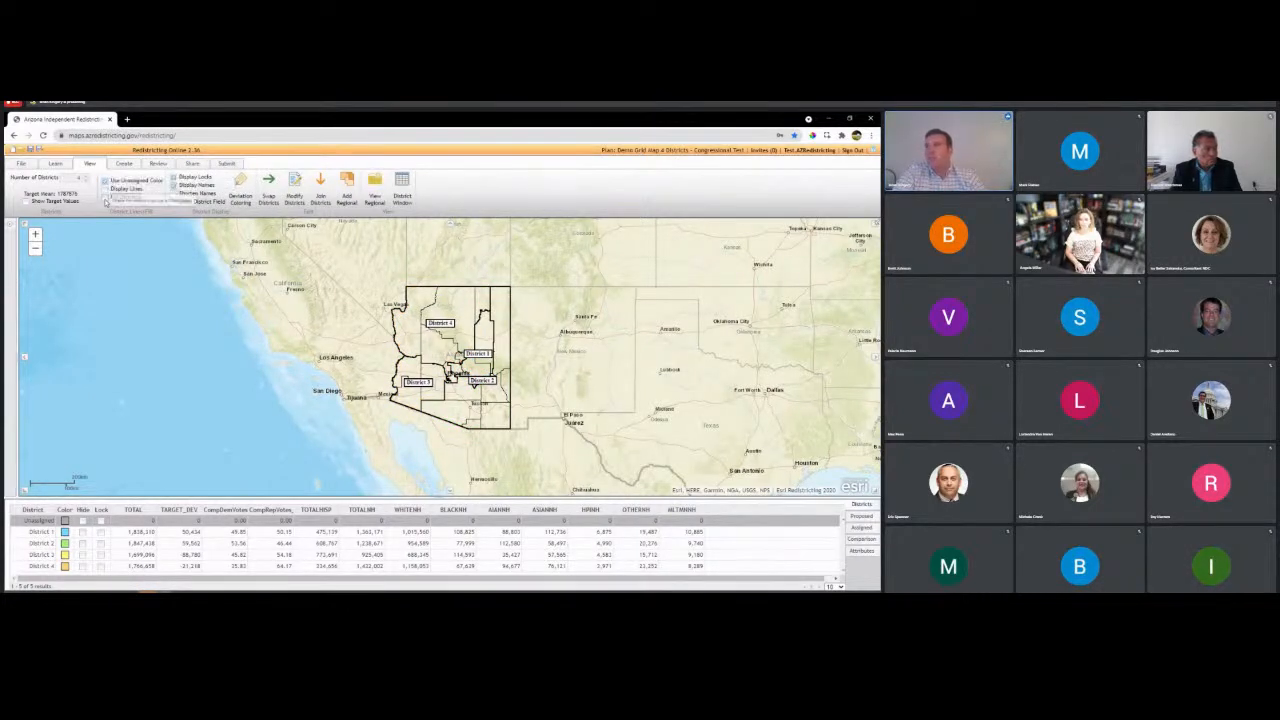
click(105, 196)
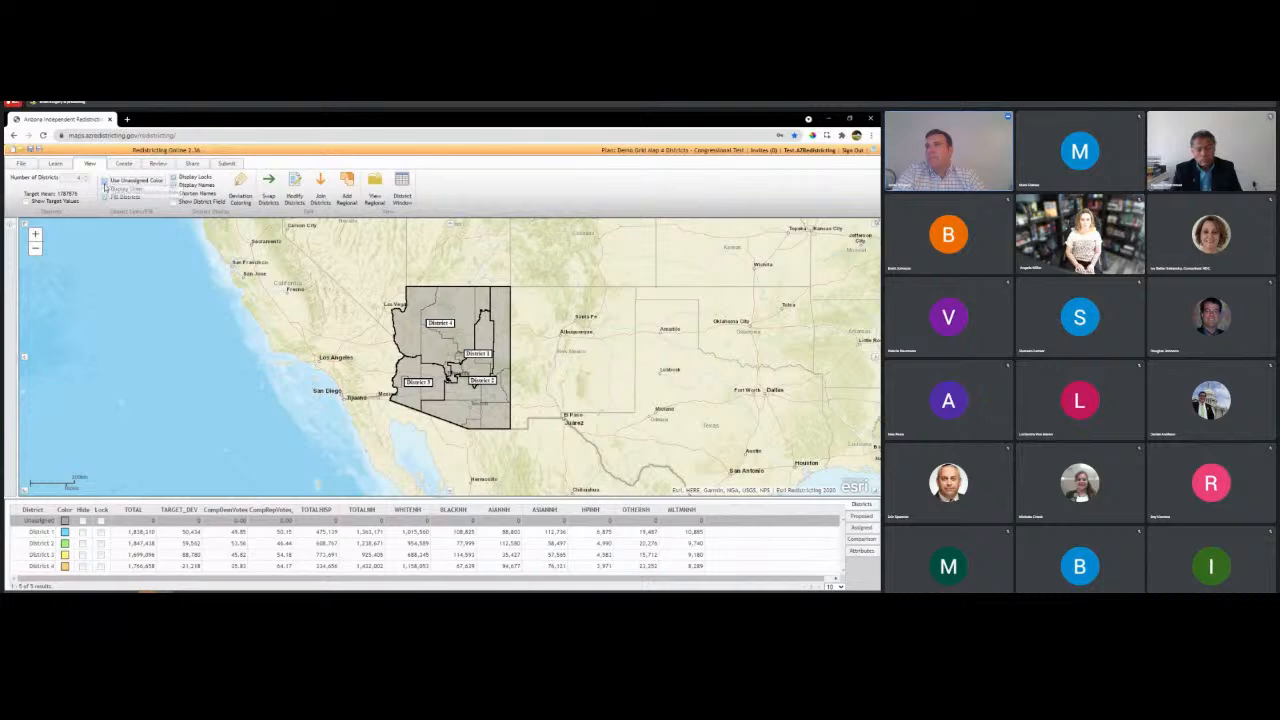
click(105, 181)
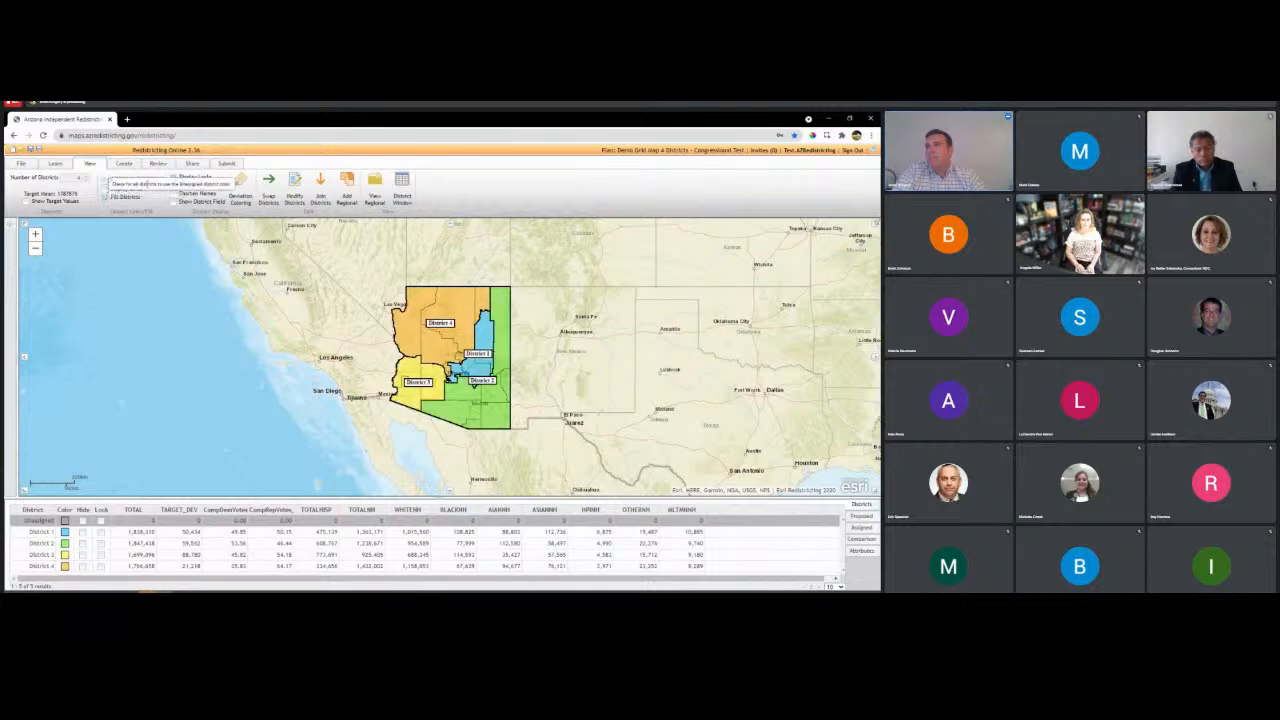
- Try the shortened district names on the map labels and view the deviation coloring settings
click(174, 194)
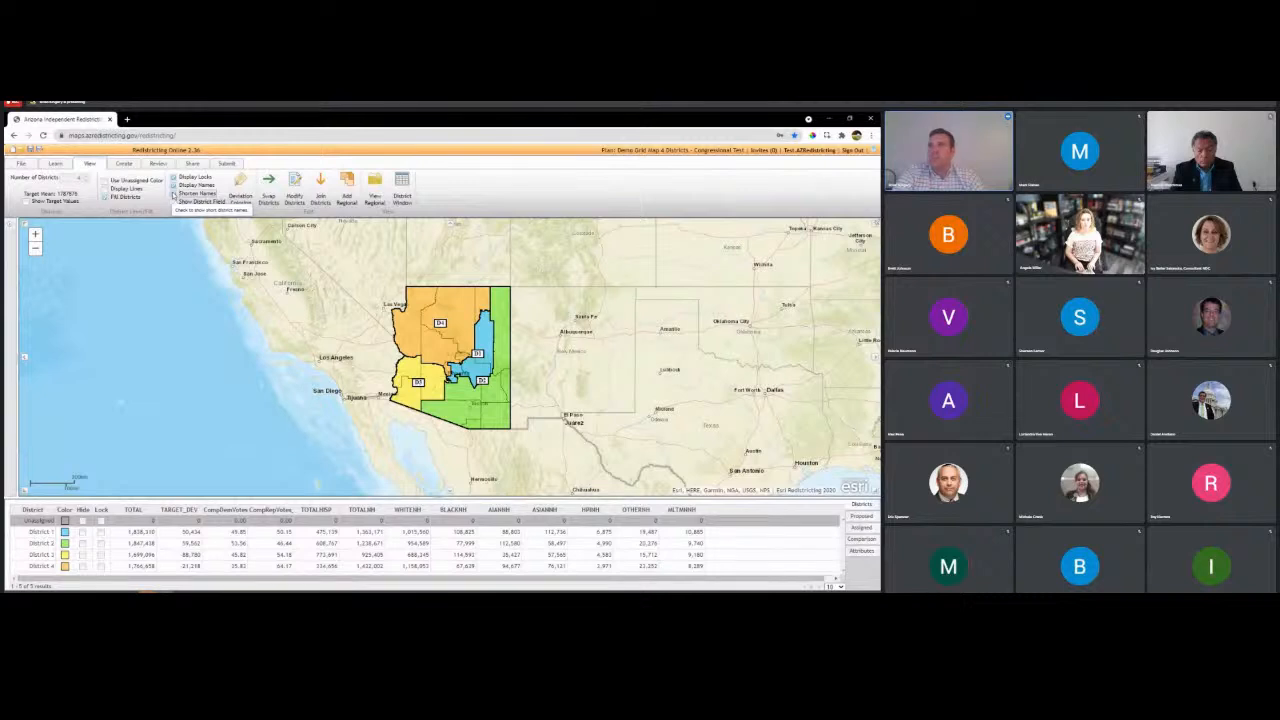
click(174, 194)
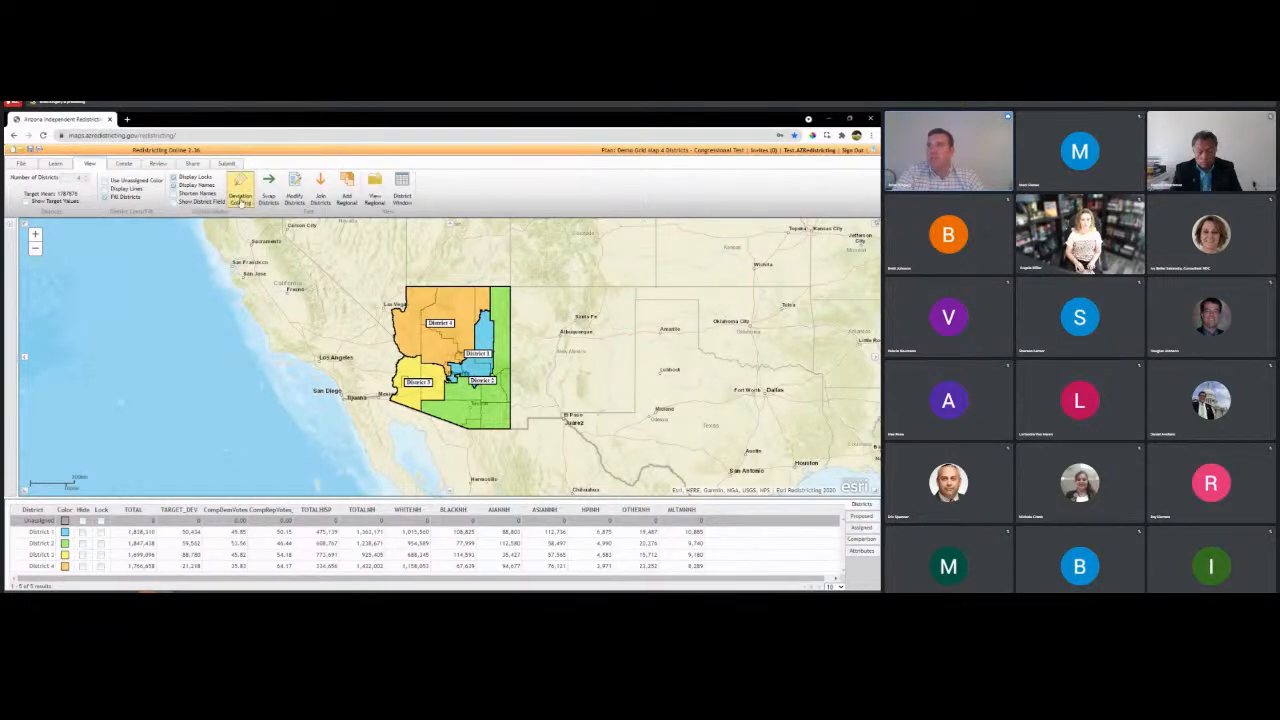
click(240, 192)
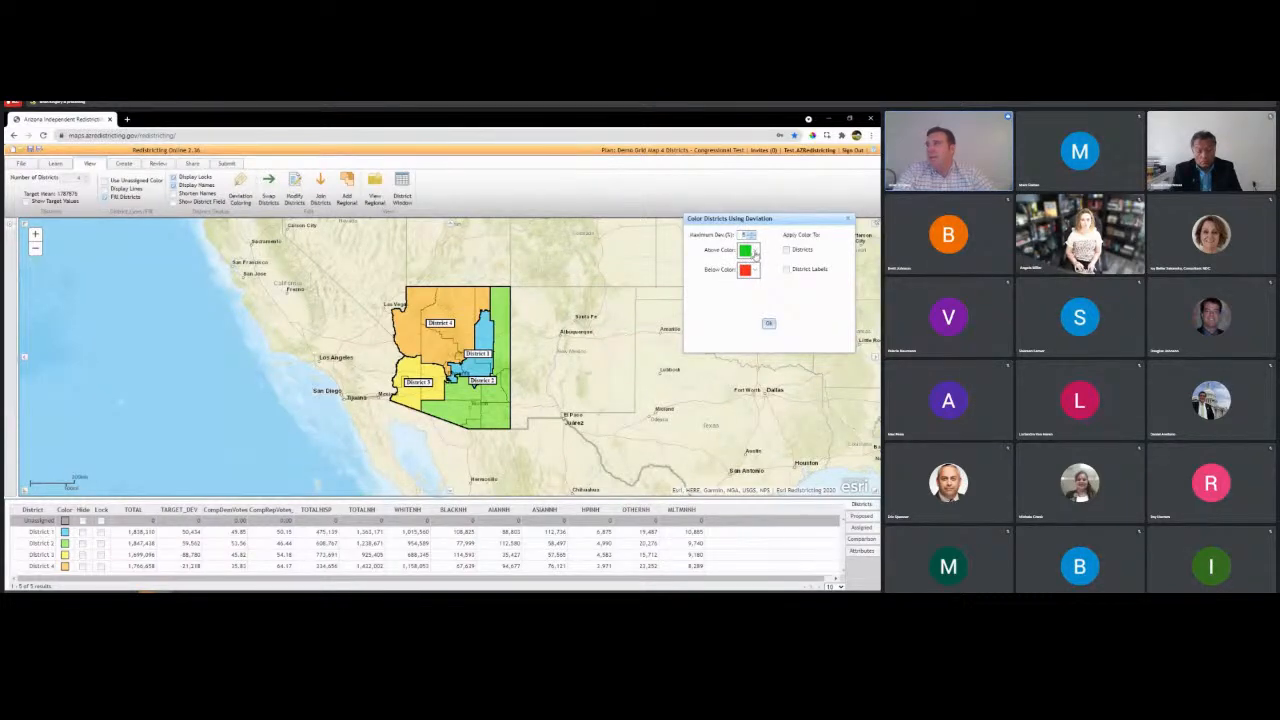
click(769, 326)
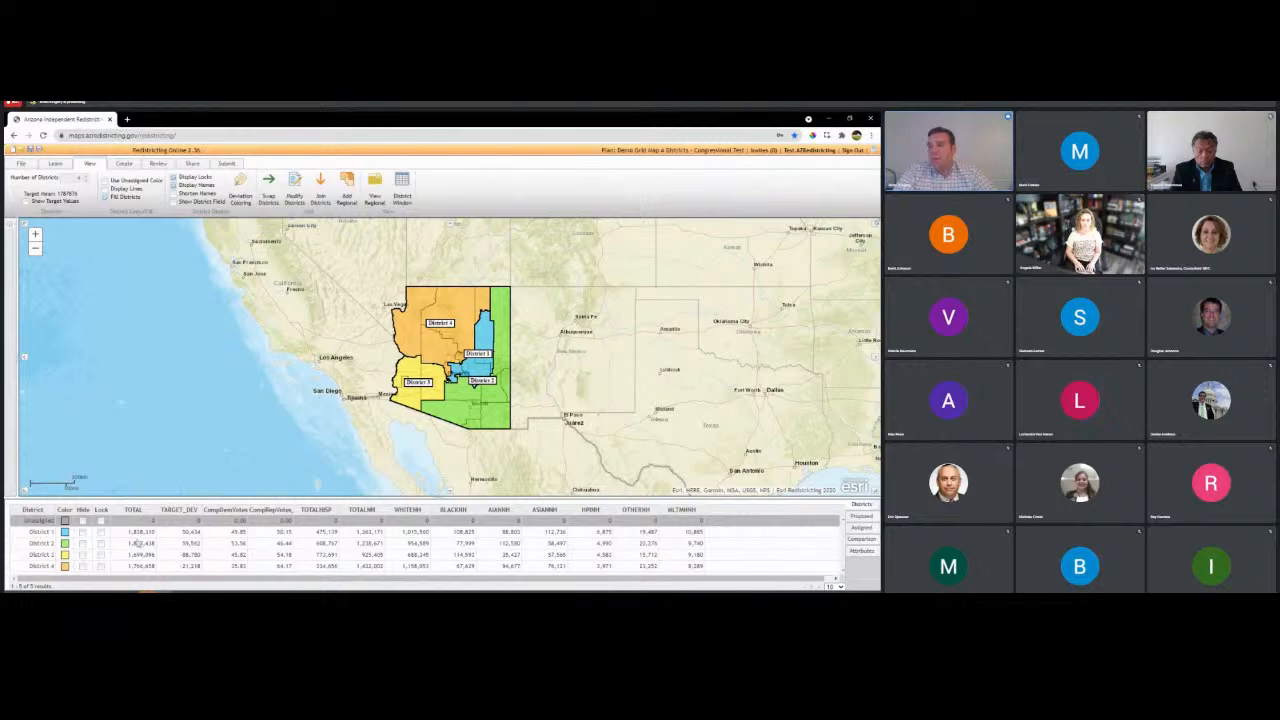
- Make District 4 the active district and assign the northern and eastern counties of District 3 to it
click(123, 163)
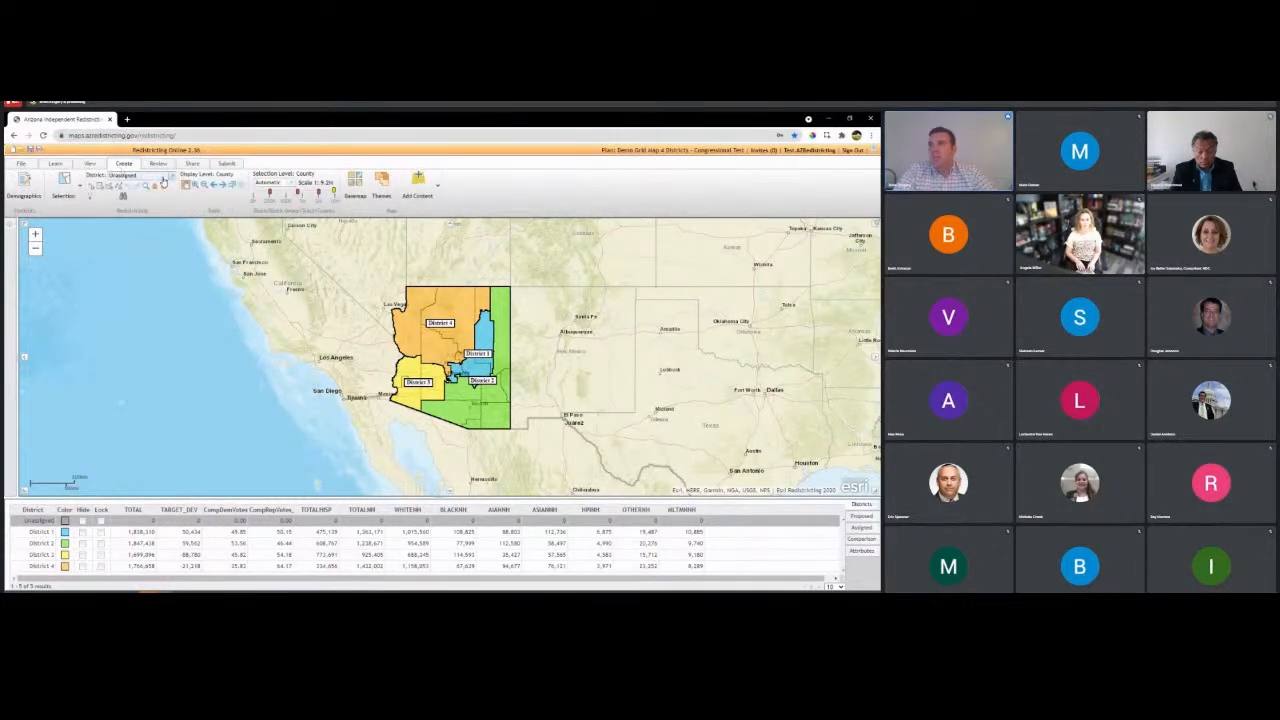
click(171, 180)
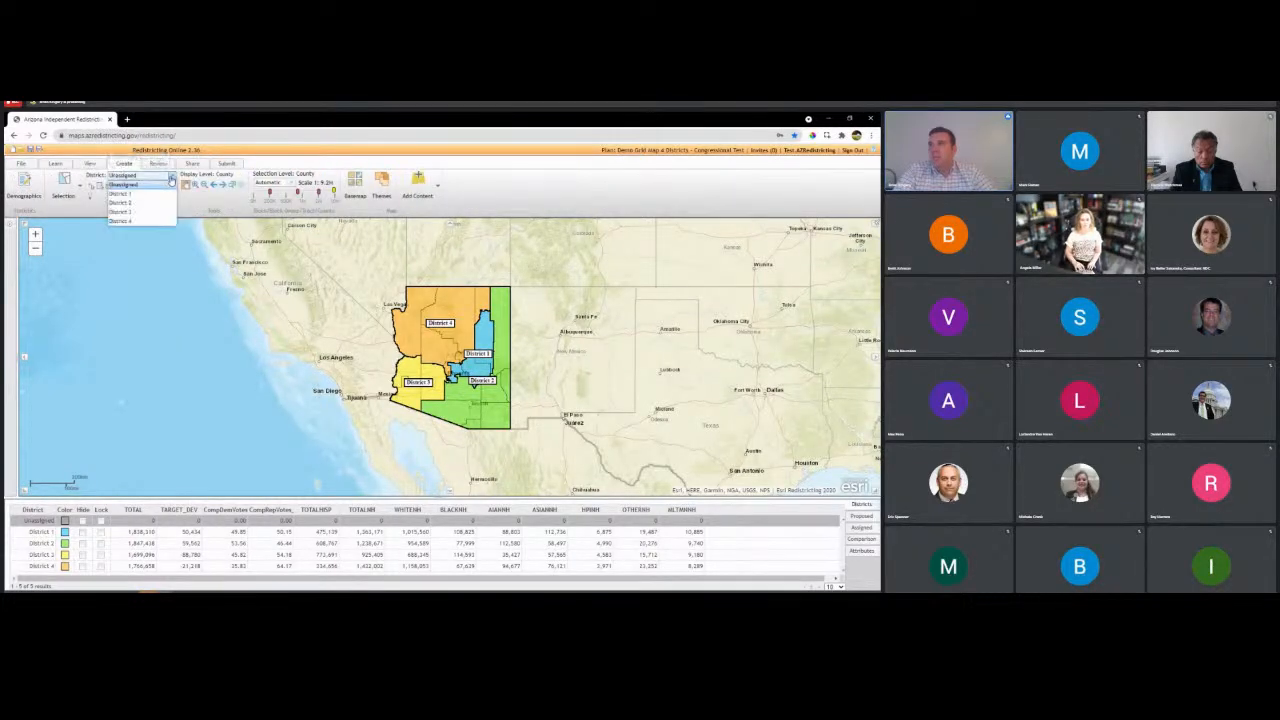
click(131, 220)
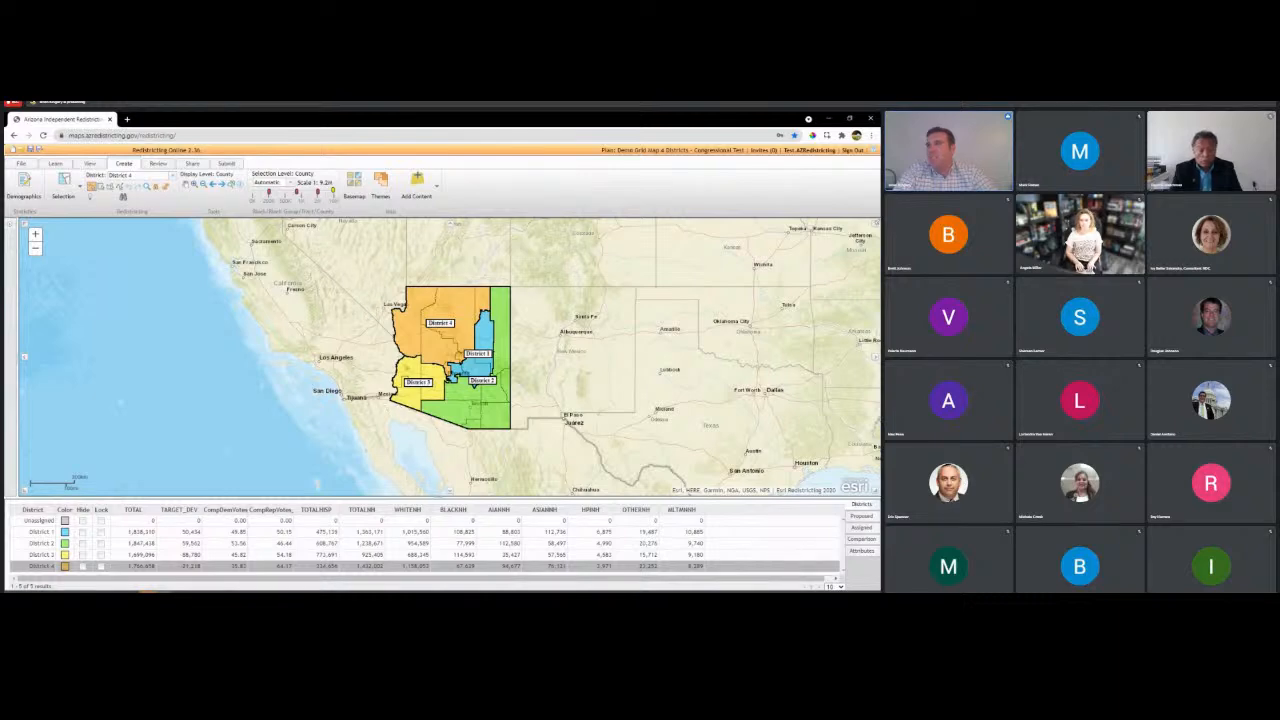
click(405, 369)
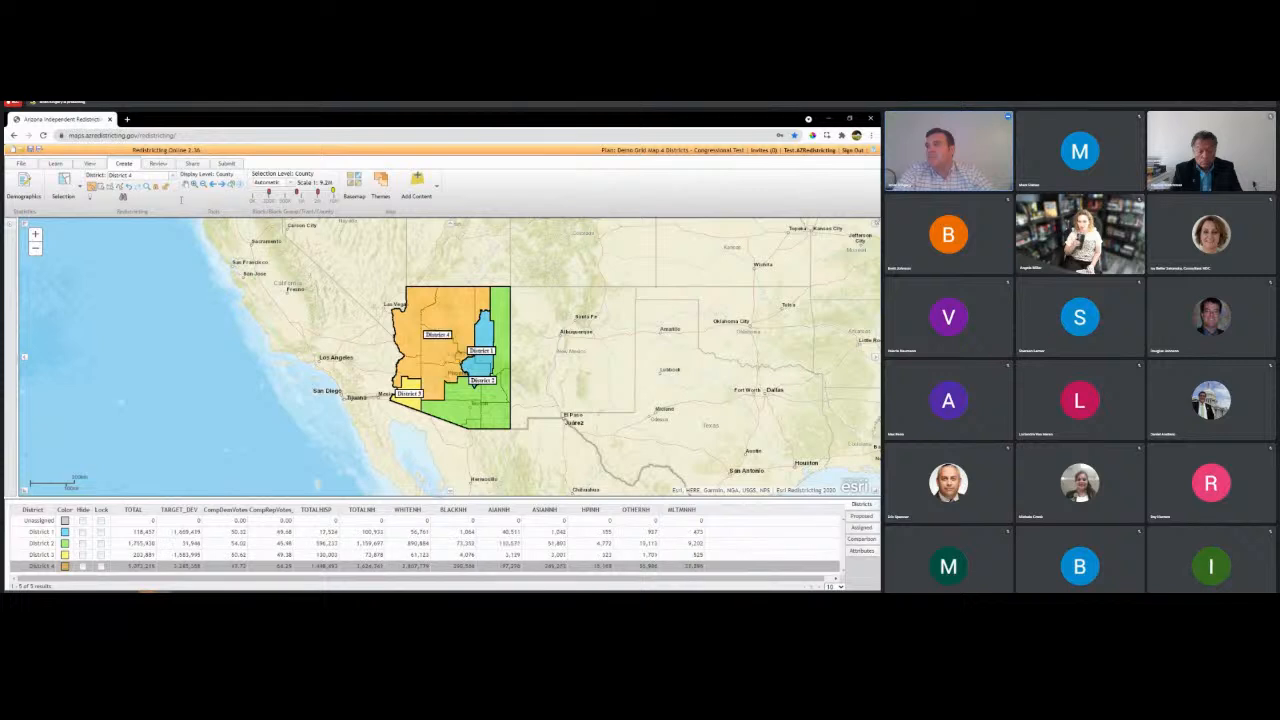
- Try deviation coloring on the district labels and the districts, with green above and red below, and switch both off again
click(89, 164)
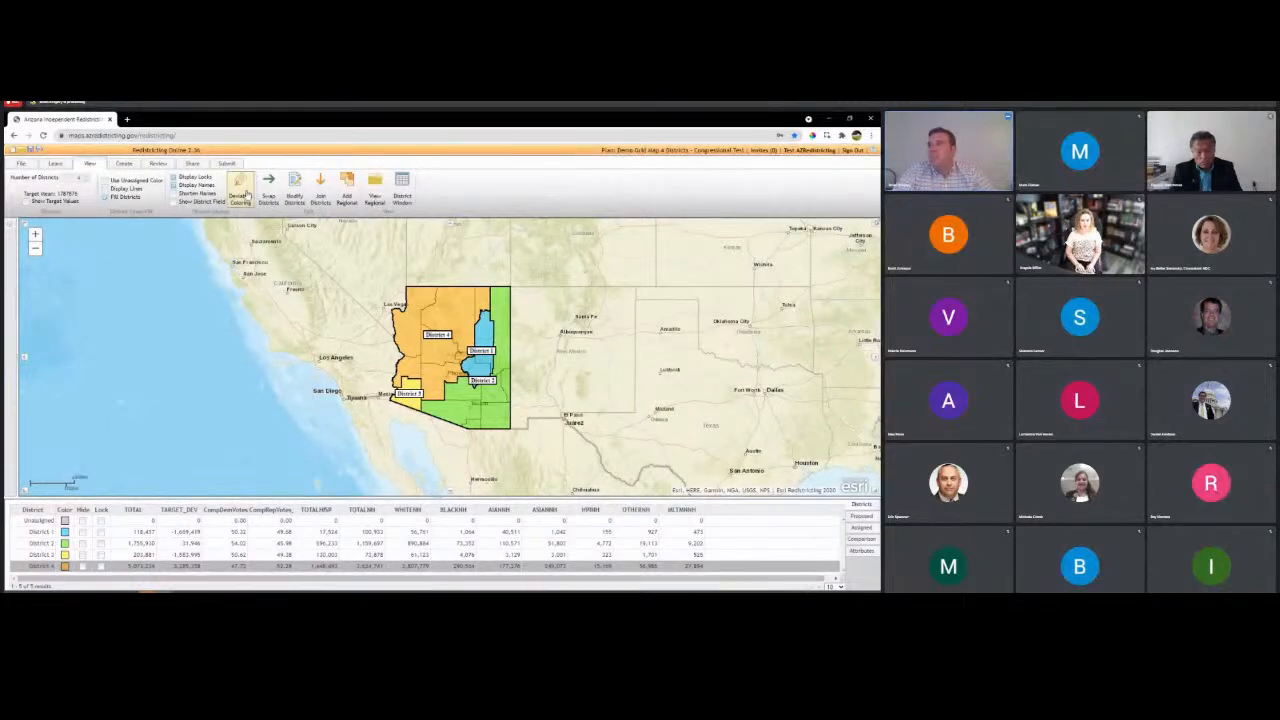
click(240, 190)
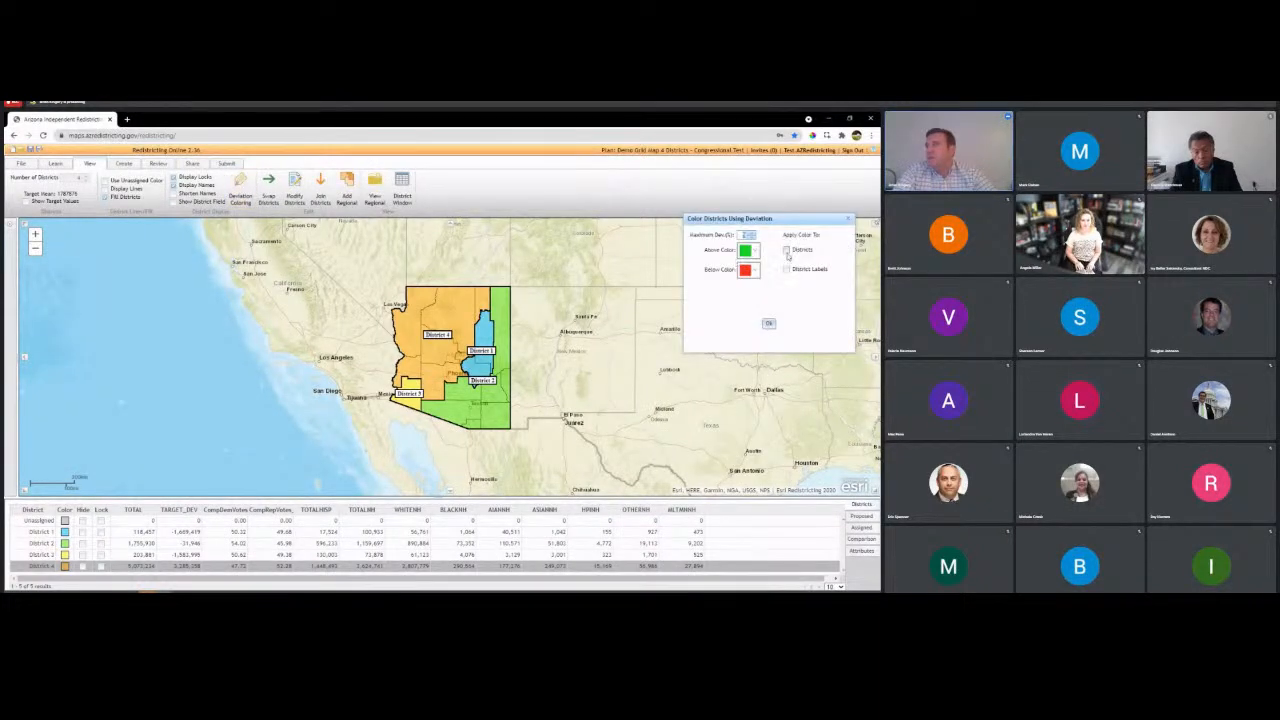
click(787, 270)
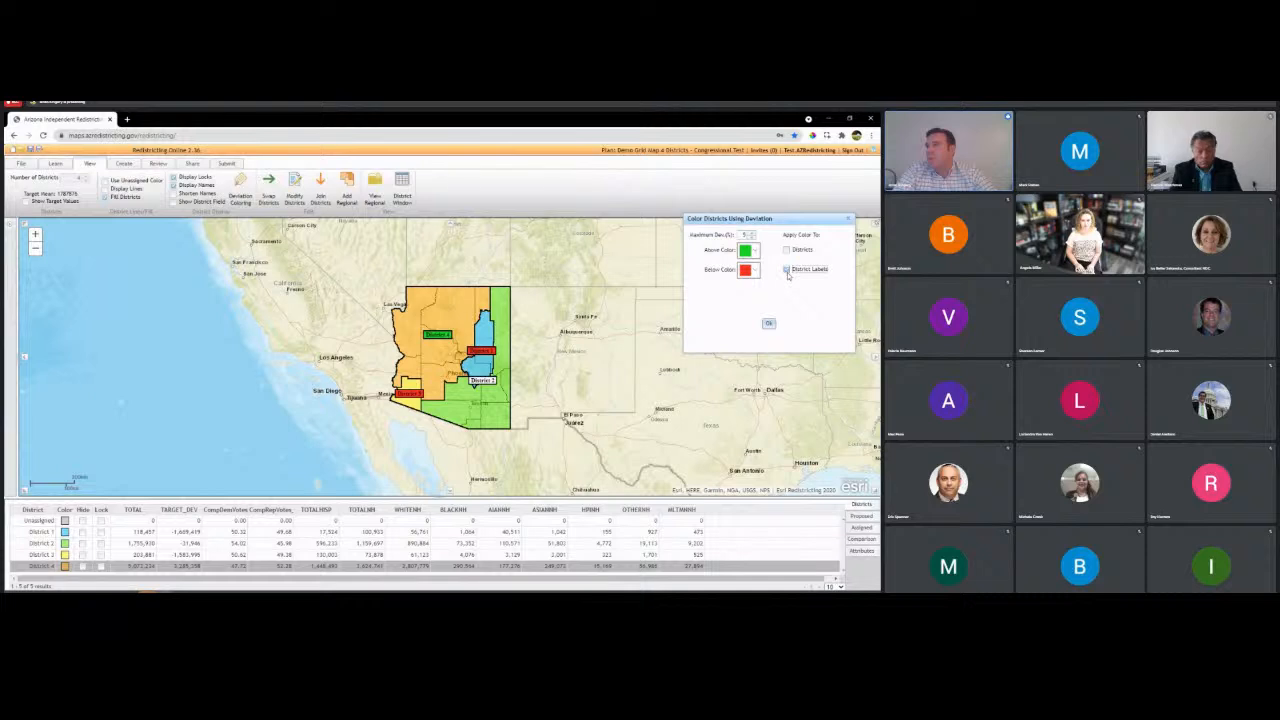
click(786, 250)
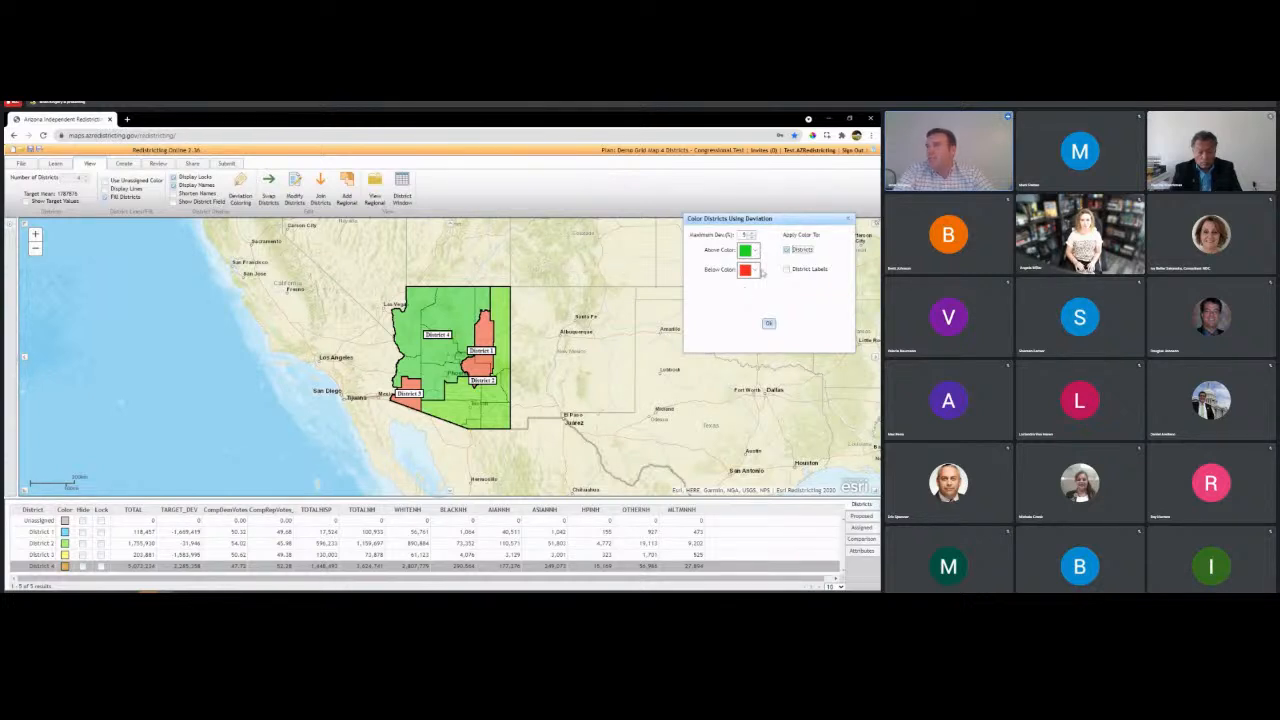
click(787, 270)
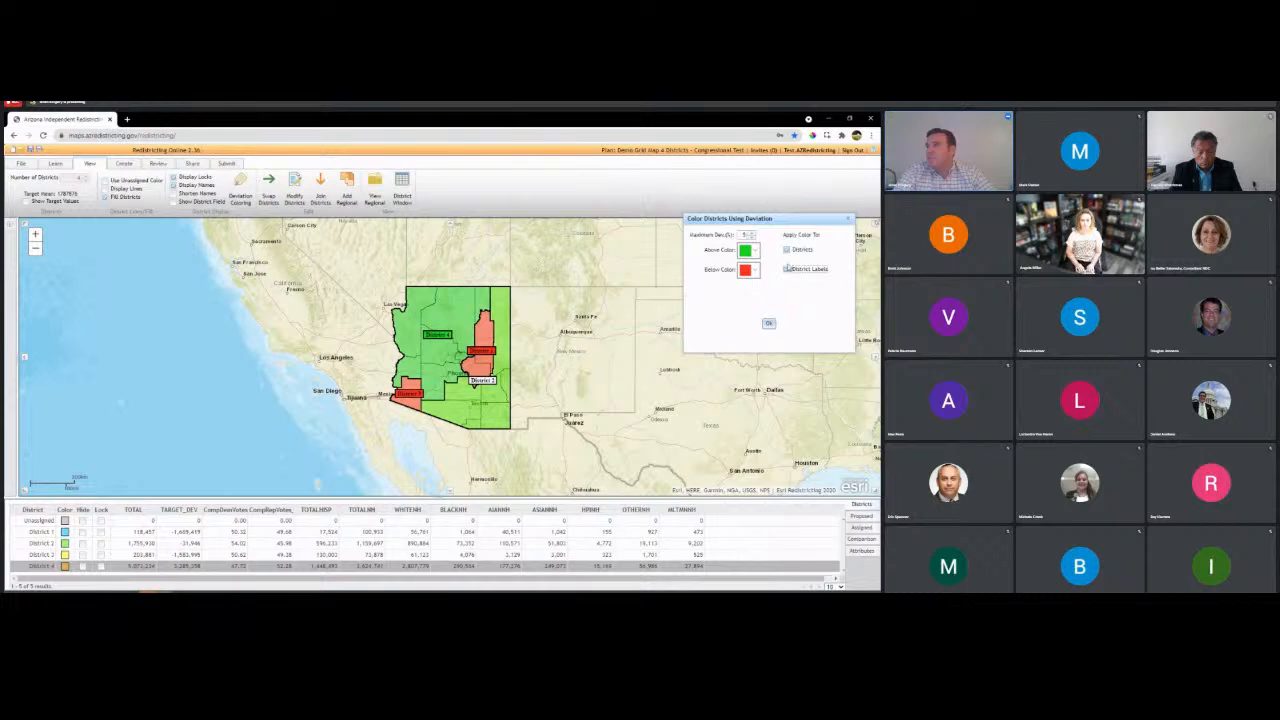
click(787, 269)
click(787, 250)
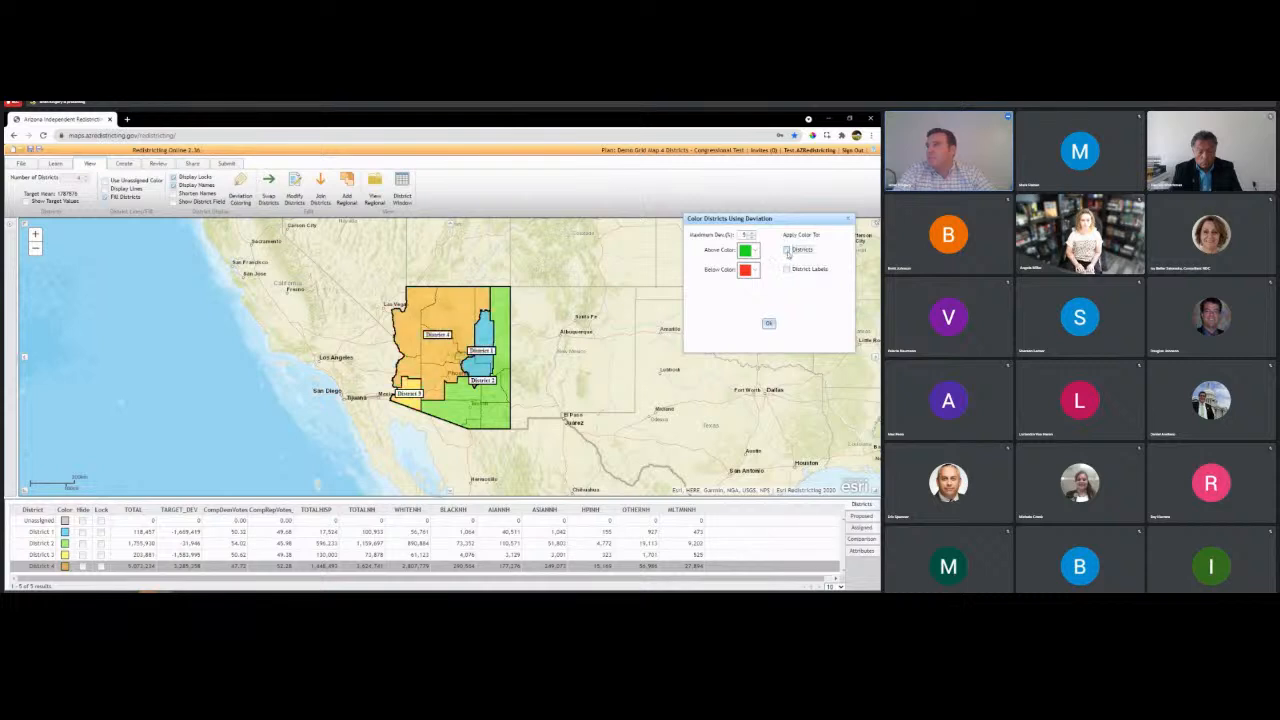
click(848, 218)
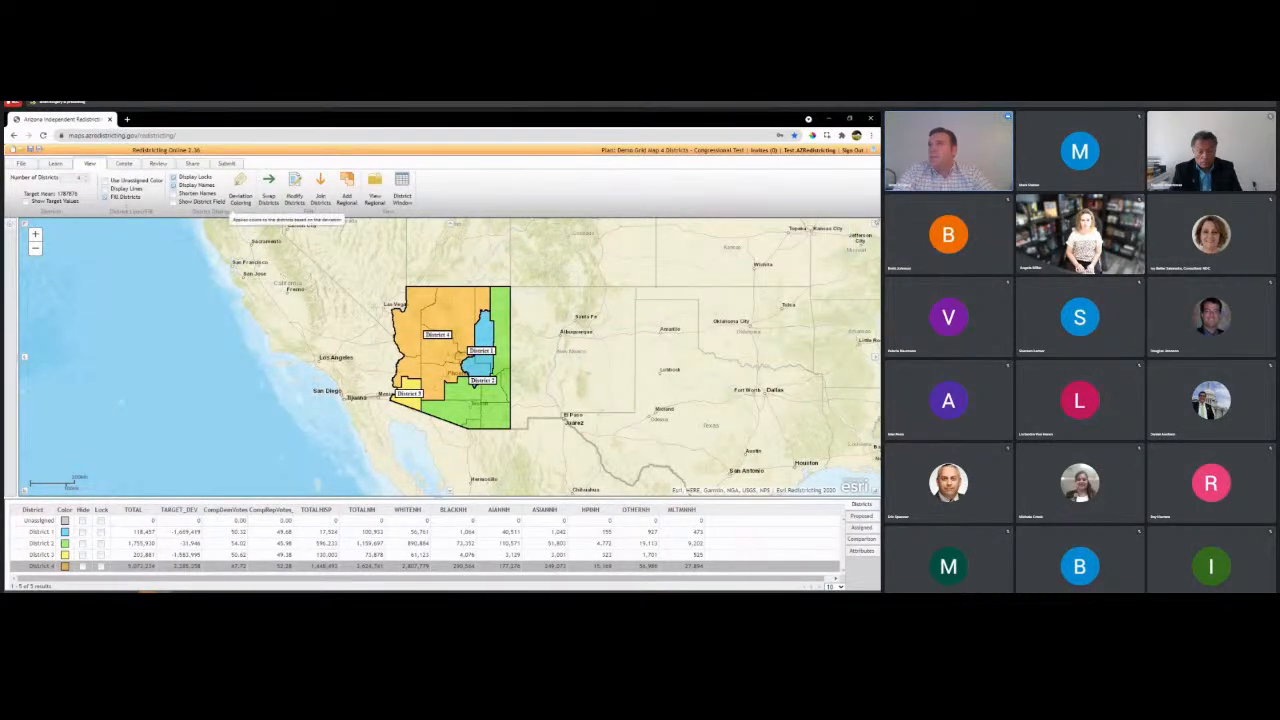
- Undo both county assignments to District 4
click(123, 164)
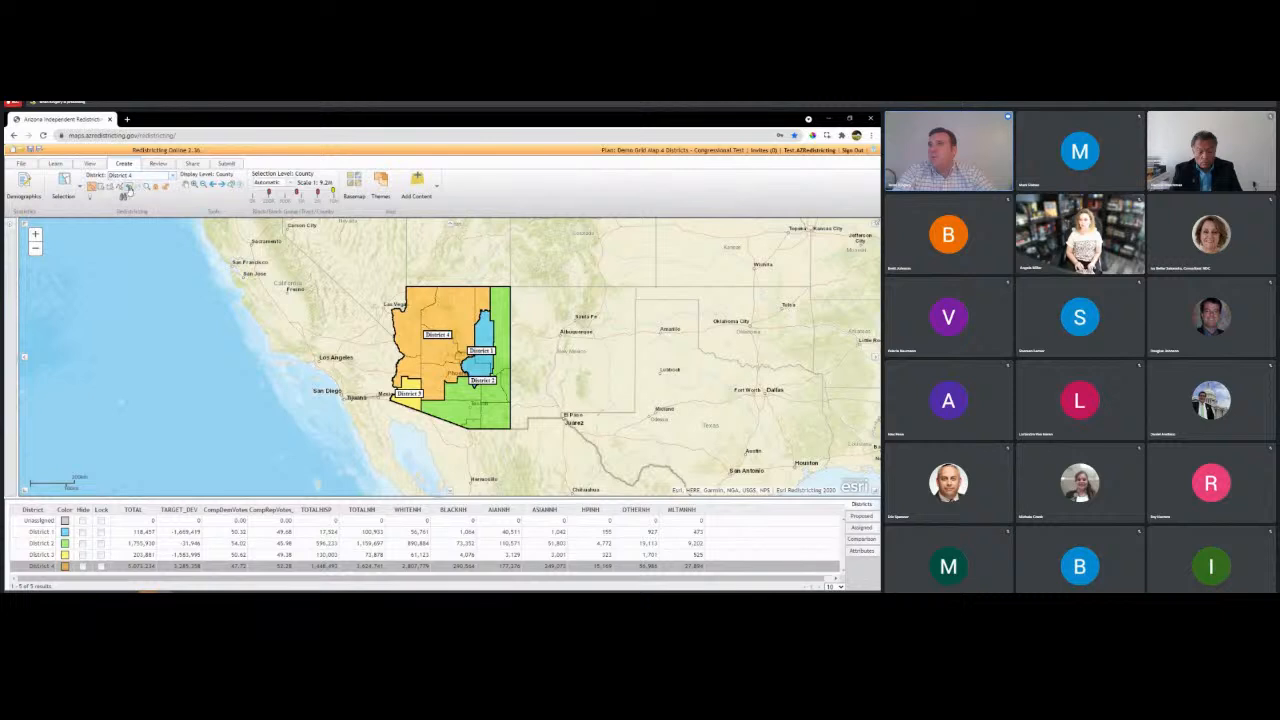
click(129, 188)
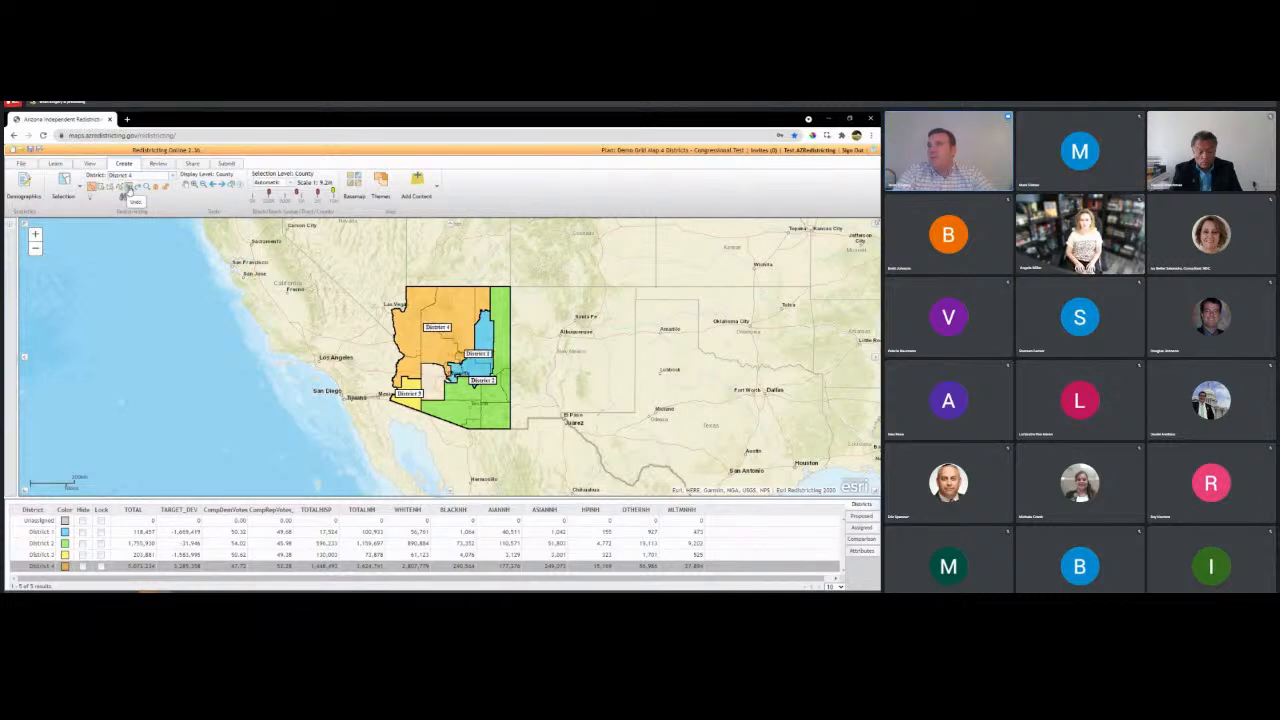
click(129, 188)
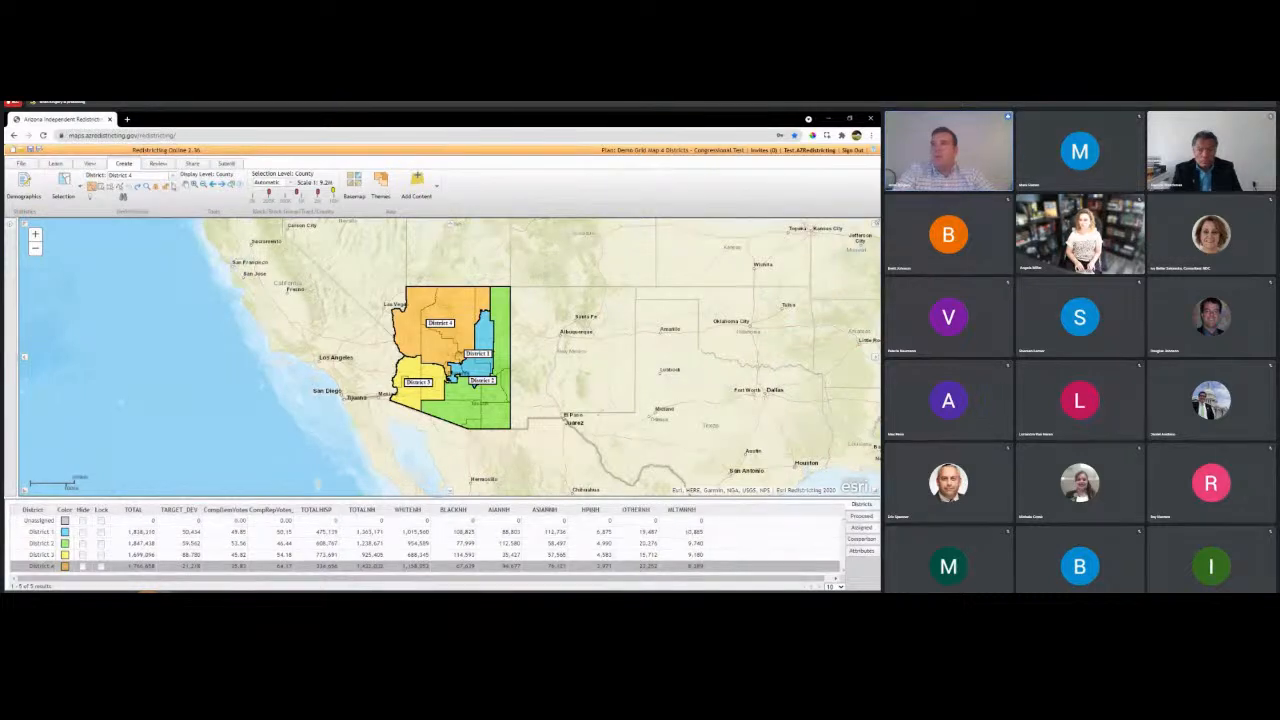
- Make Unassigned the active district and bring the District 3 and District 4 boundary into view at tract level
click(138, 176)
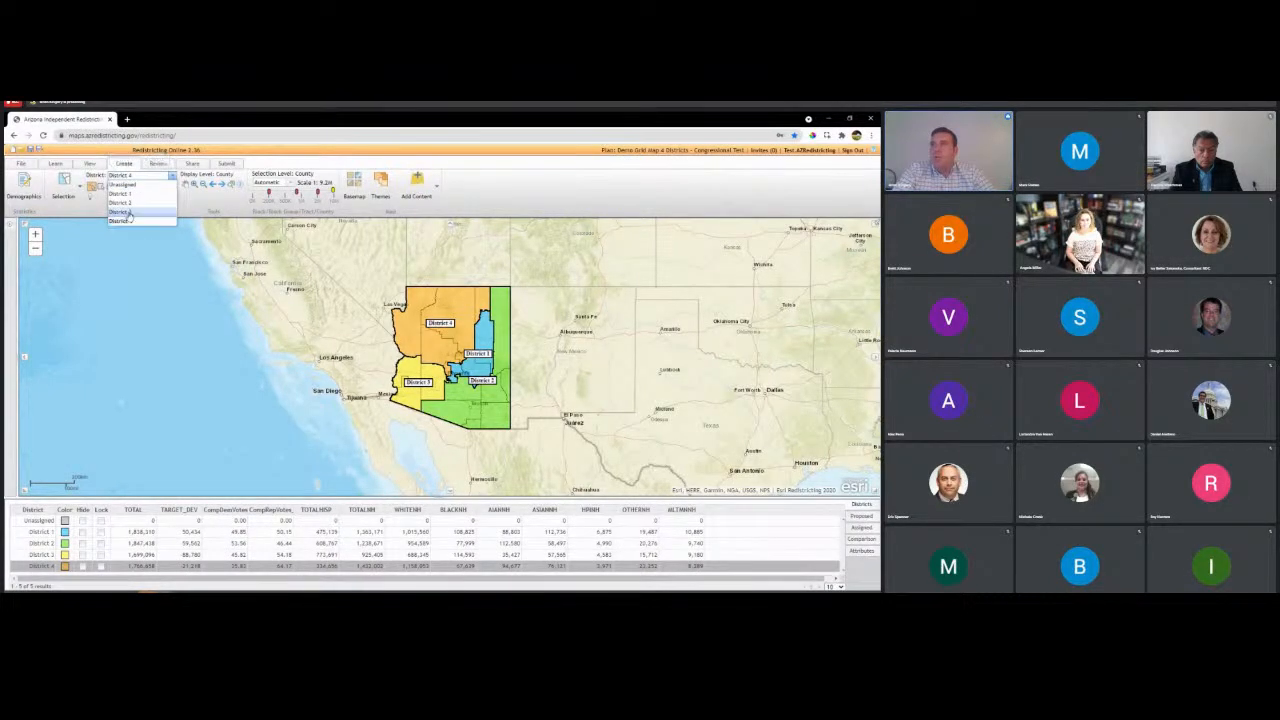
click(121, 184)
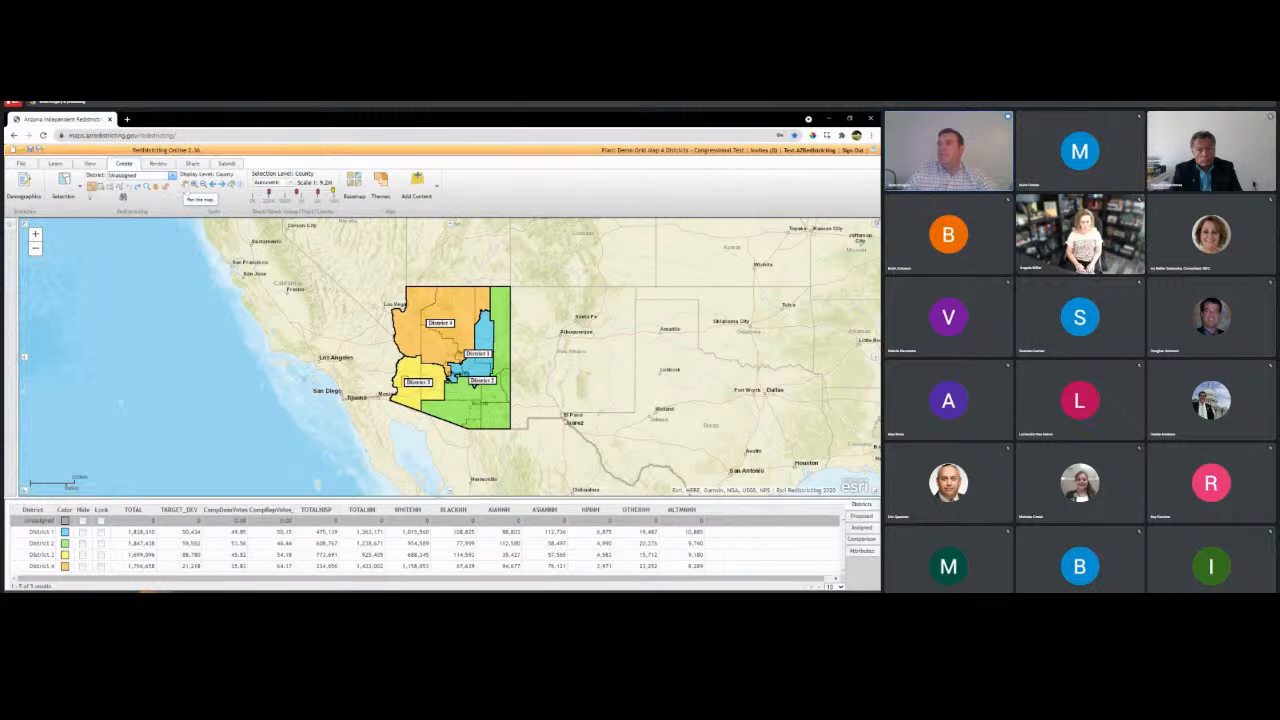
click(186, 186)
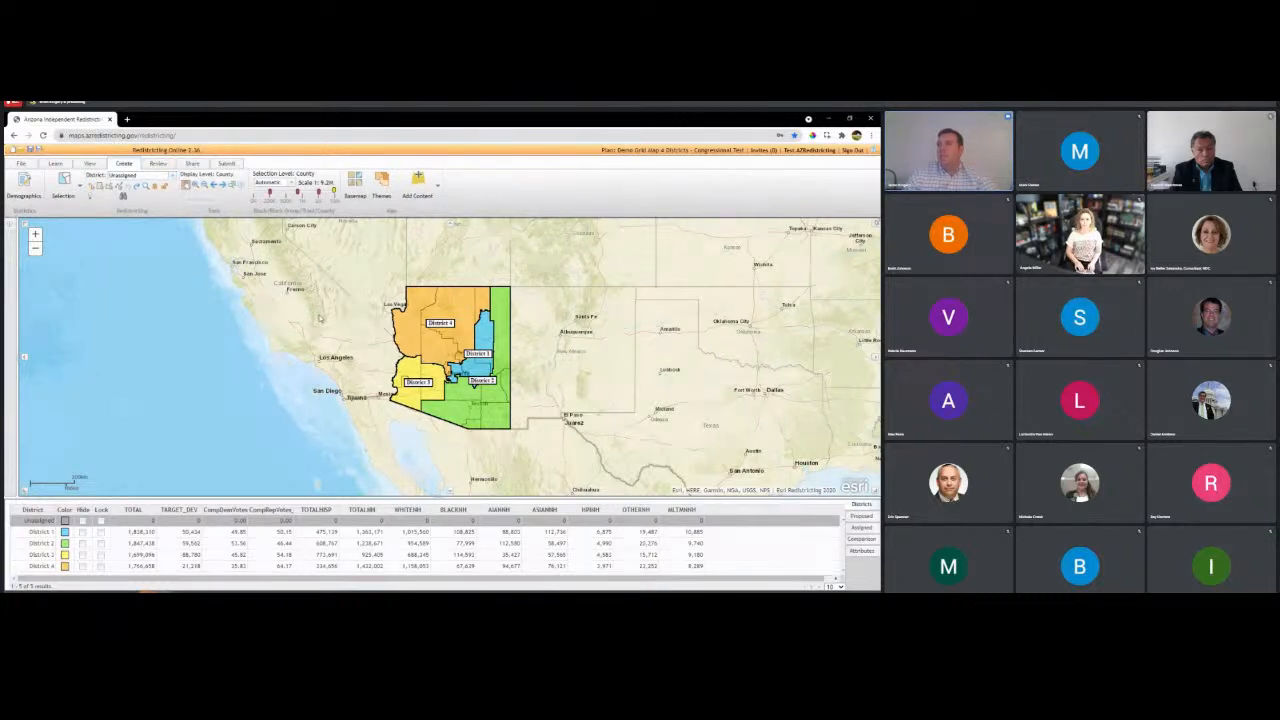
drag(321, 318, 278, 334)
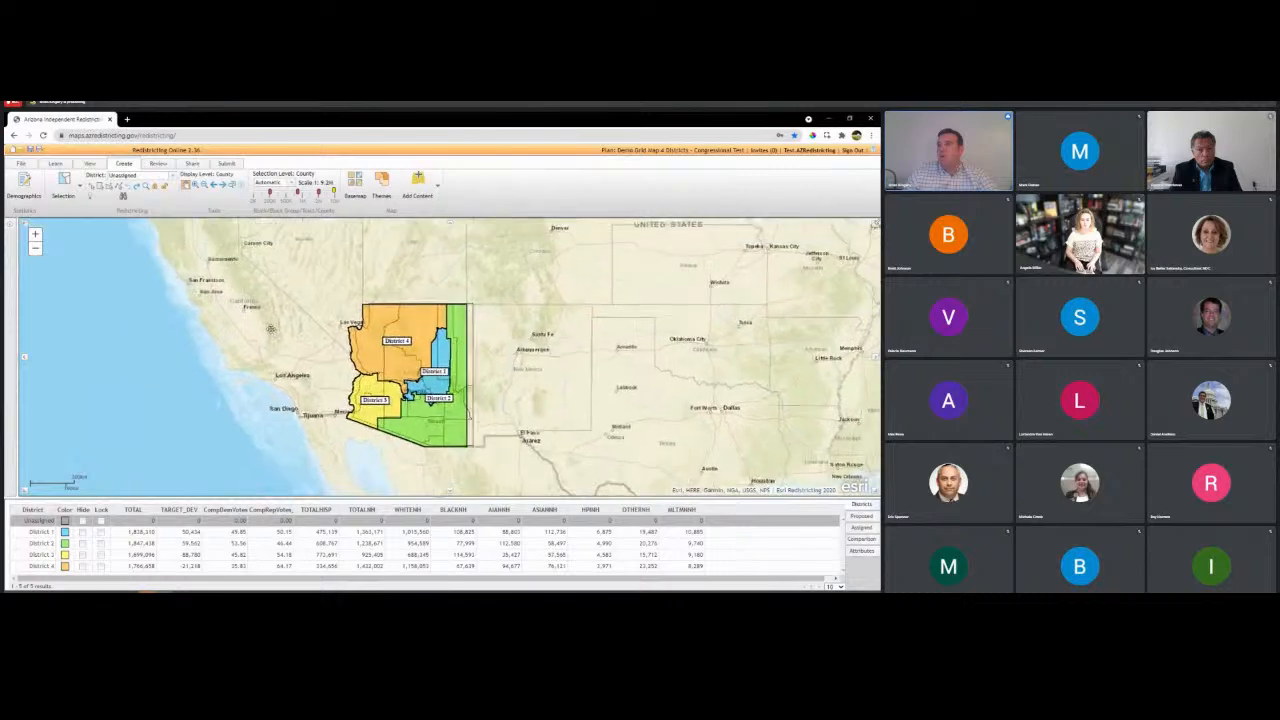
scroll(378, 402, up, 1)
scroll(378, 401, up, 1)
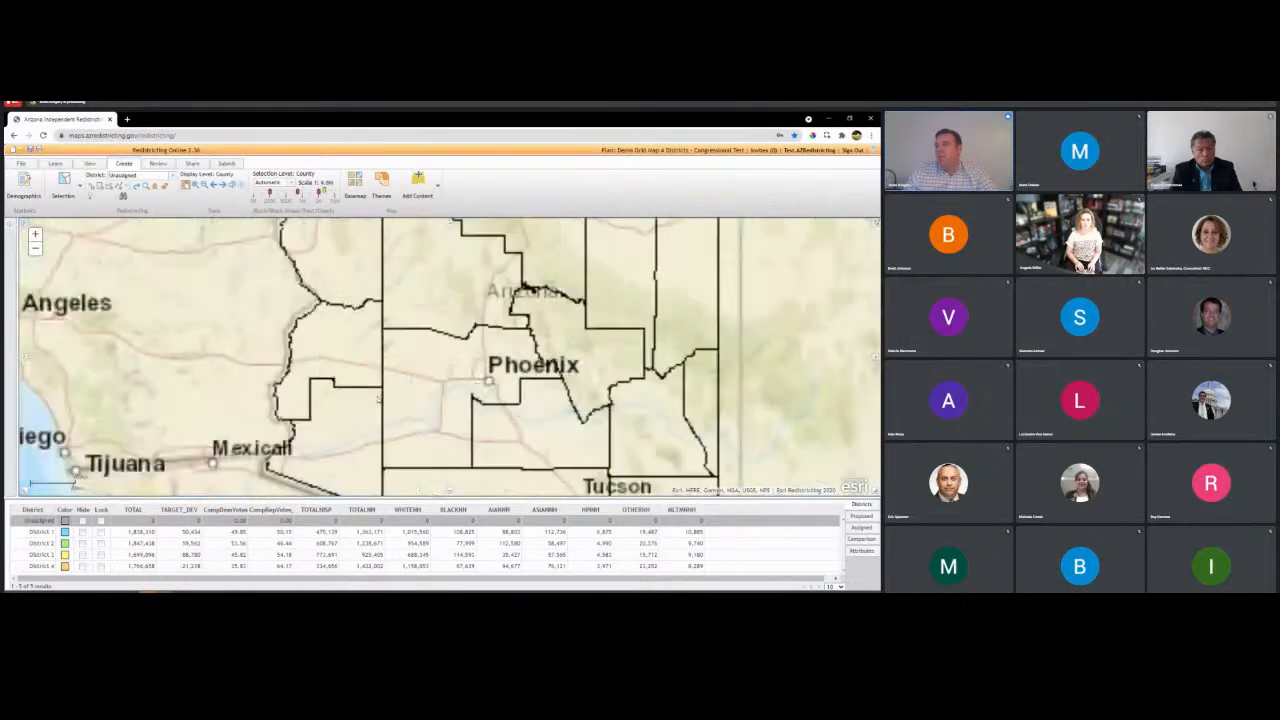
scroll(384, 374, down, 1)
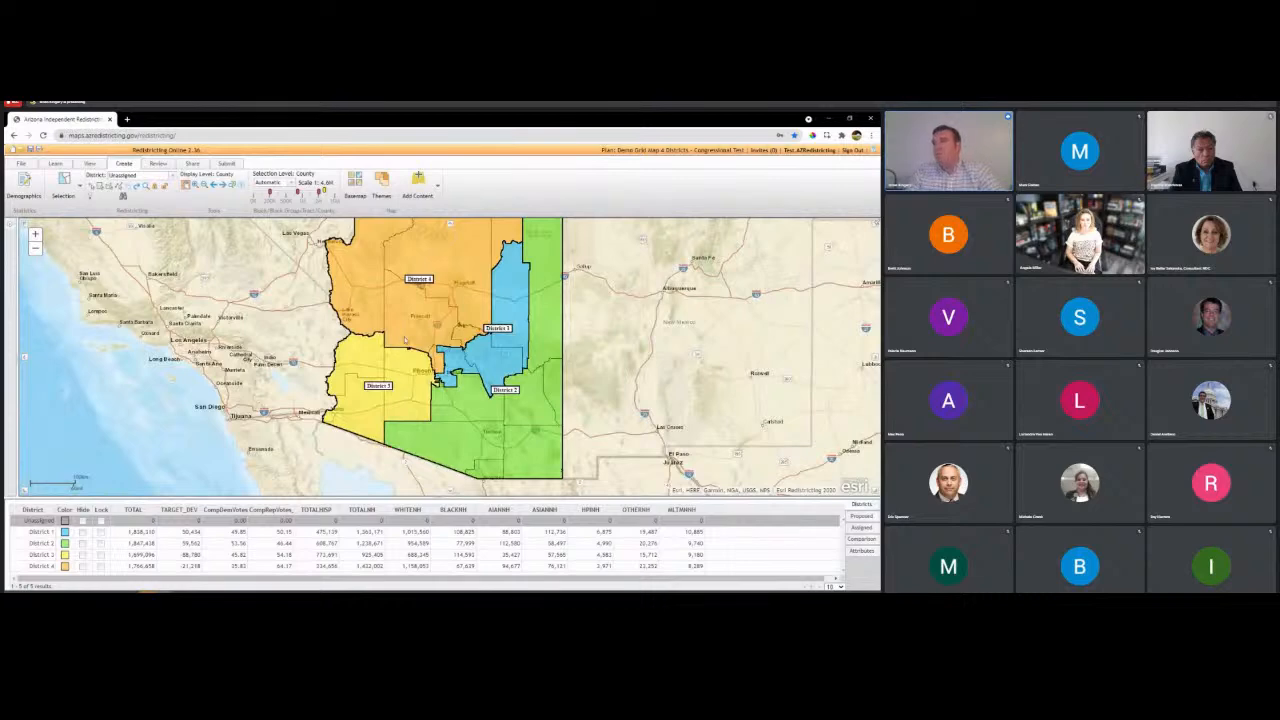
scroll(405, 339, down, 1)
scroll(406, 339, up, 1)
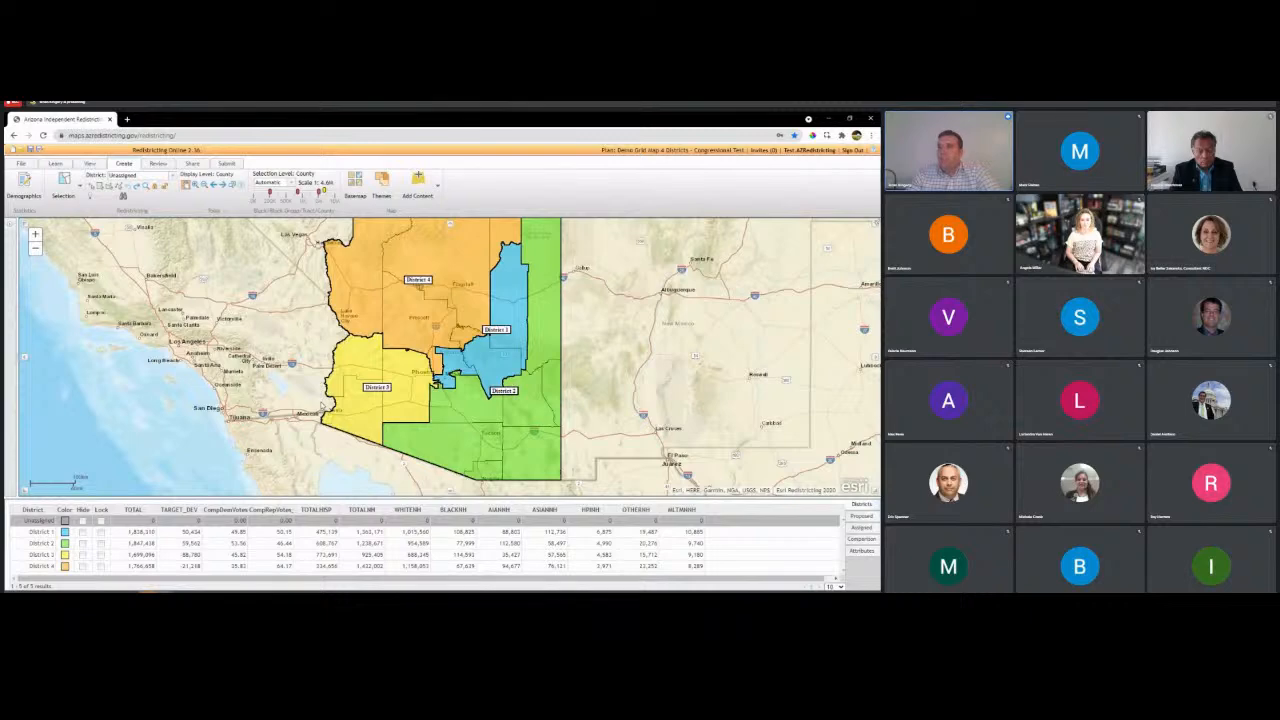
drag(325, 399, 464, 306)
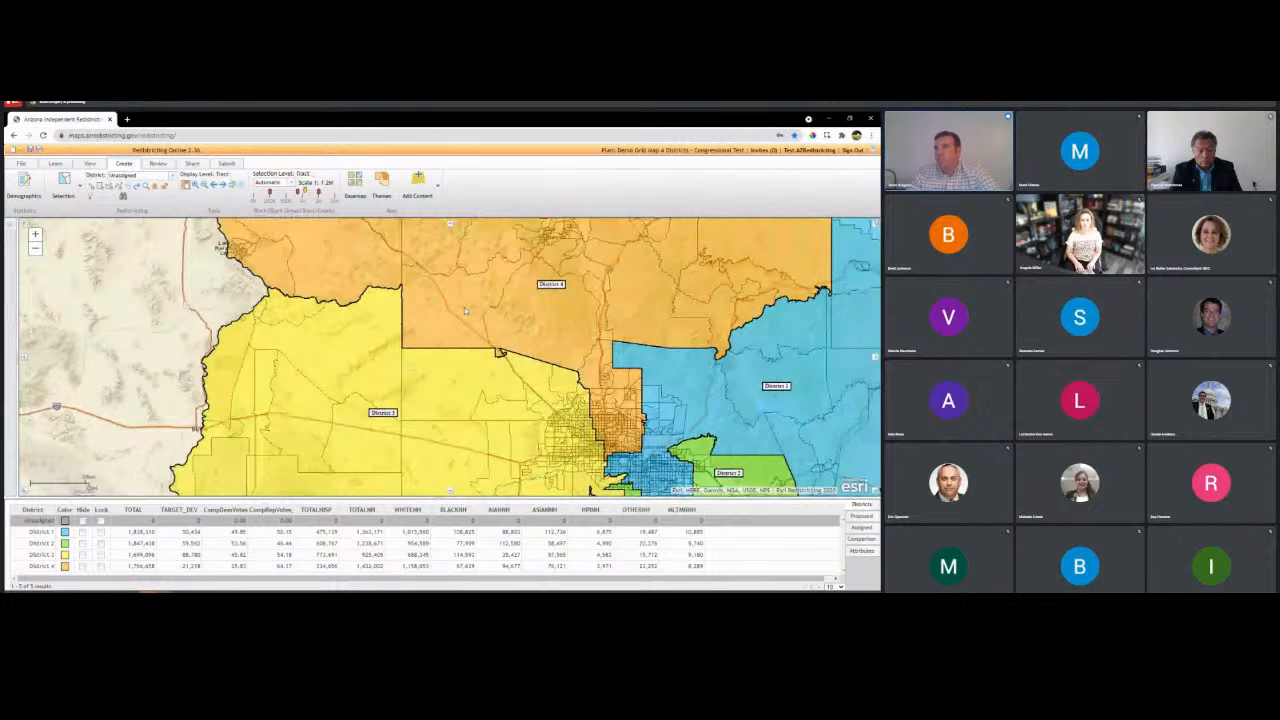
- Select the tracts around the District 3 and District 4 boundary with a rectangle and view the proposed changes
click(63, 182)
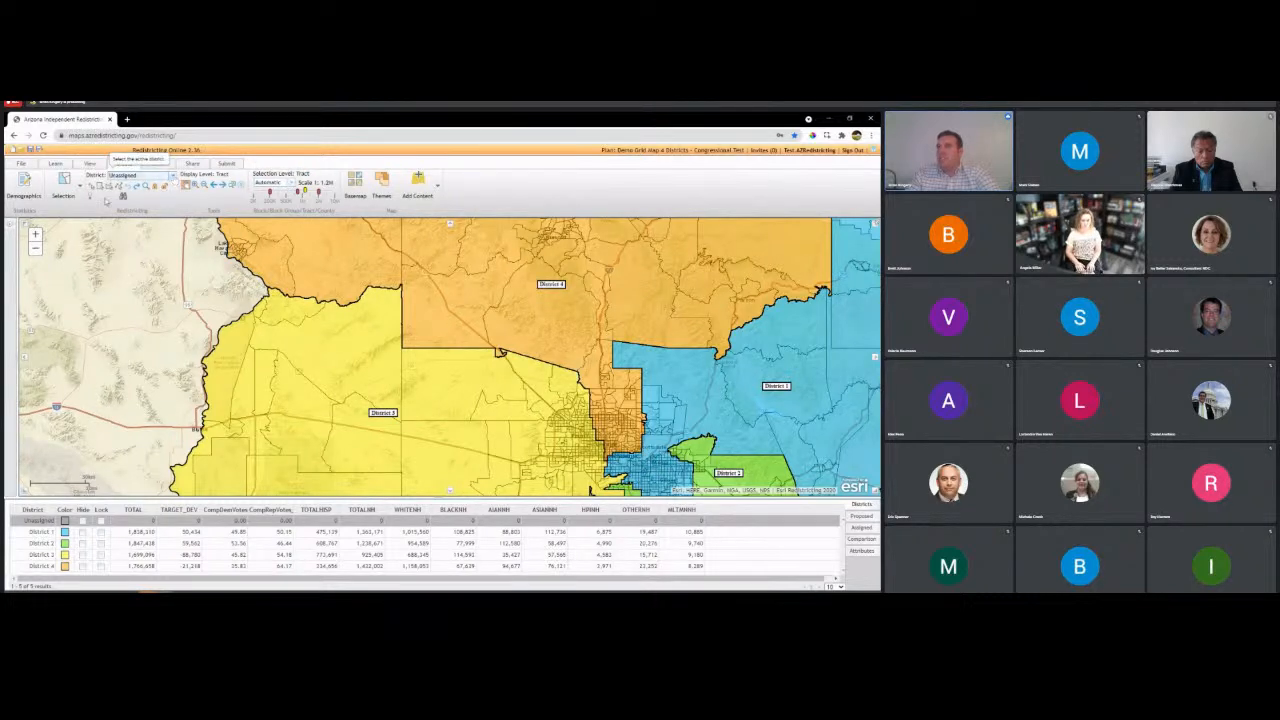
click(100, 188)
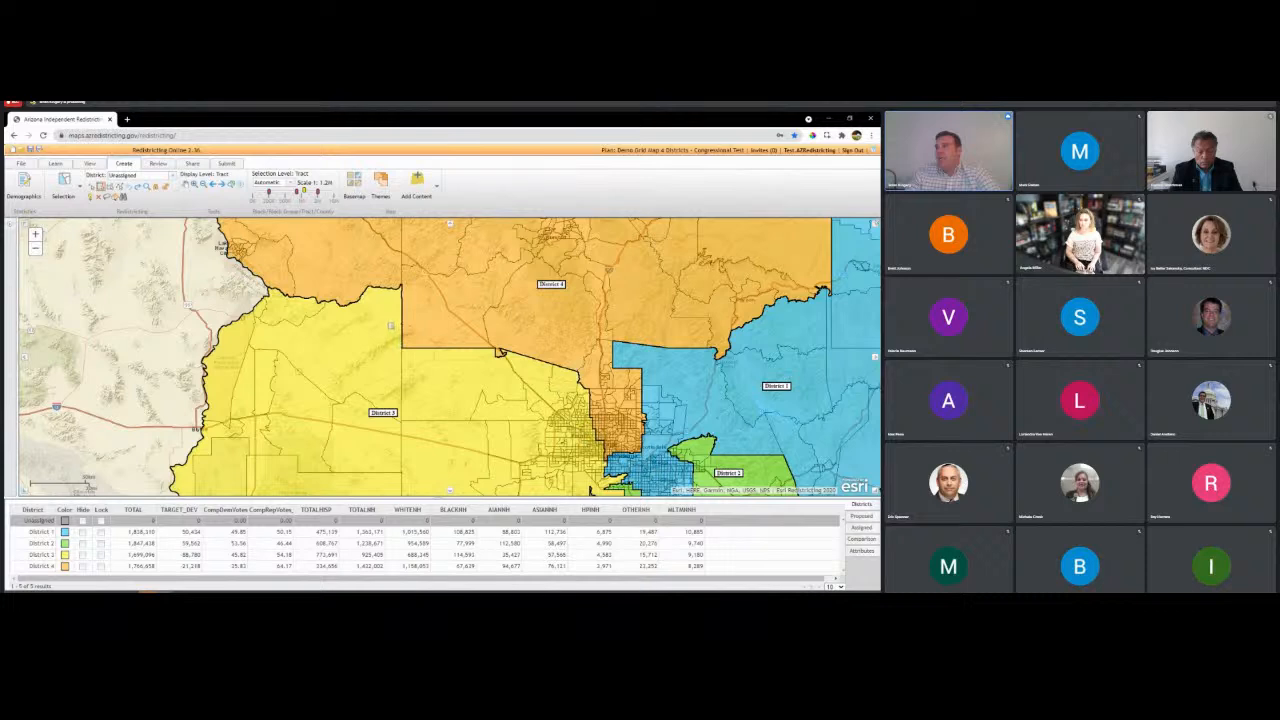
drag(388, 322, 423, 387)
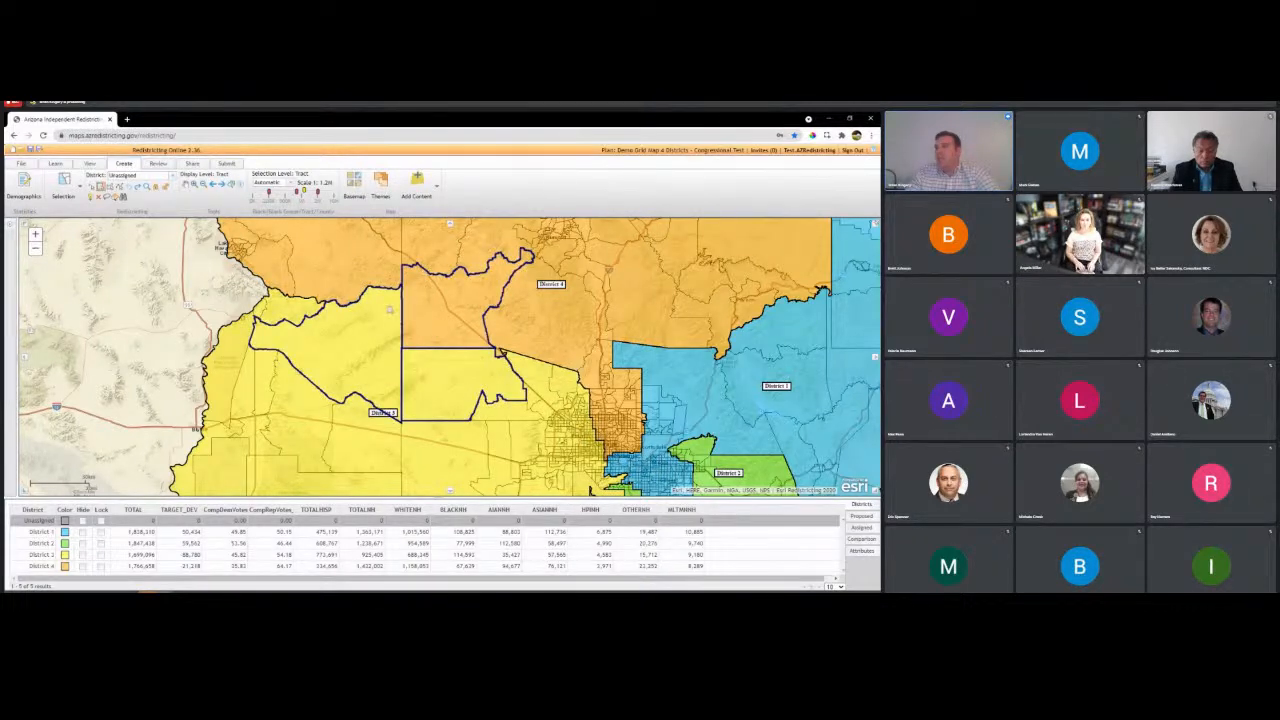
click(866, 517)
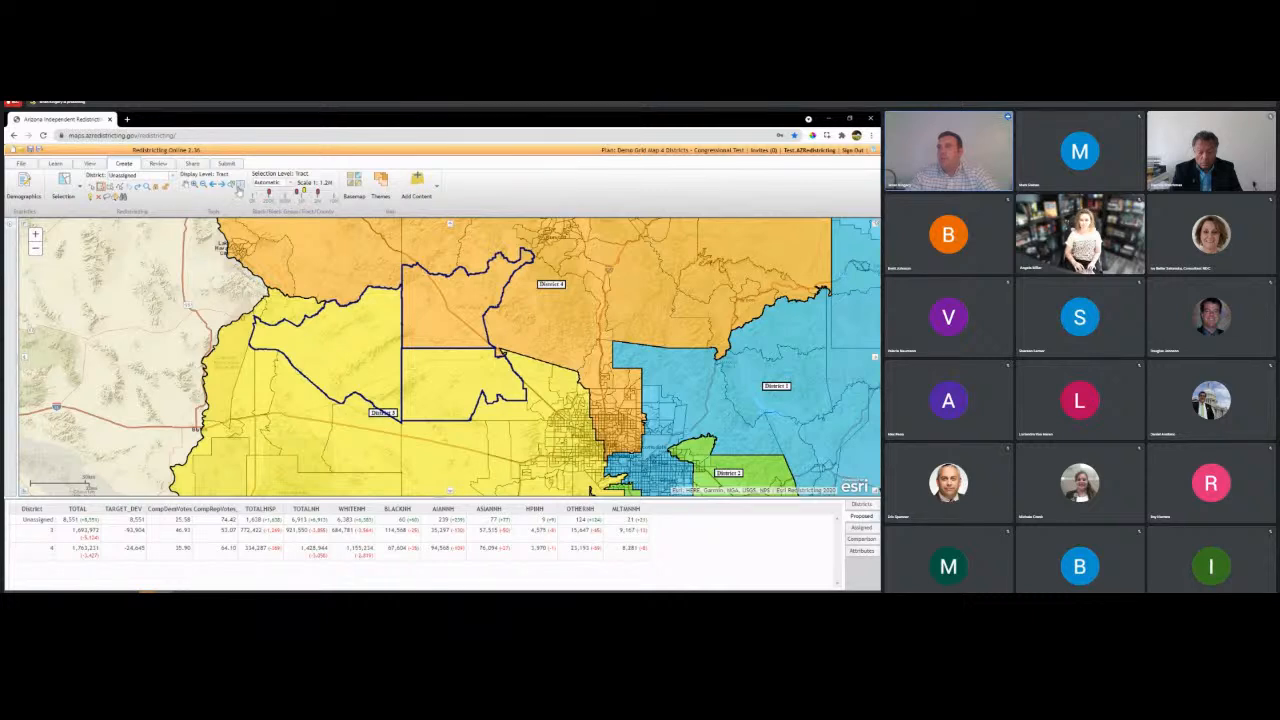
- Identify a La Paz County tract in District 3 to view its demographic fields, and clear the identified tract
click(240, 187)
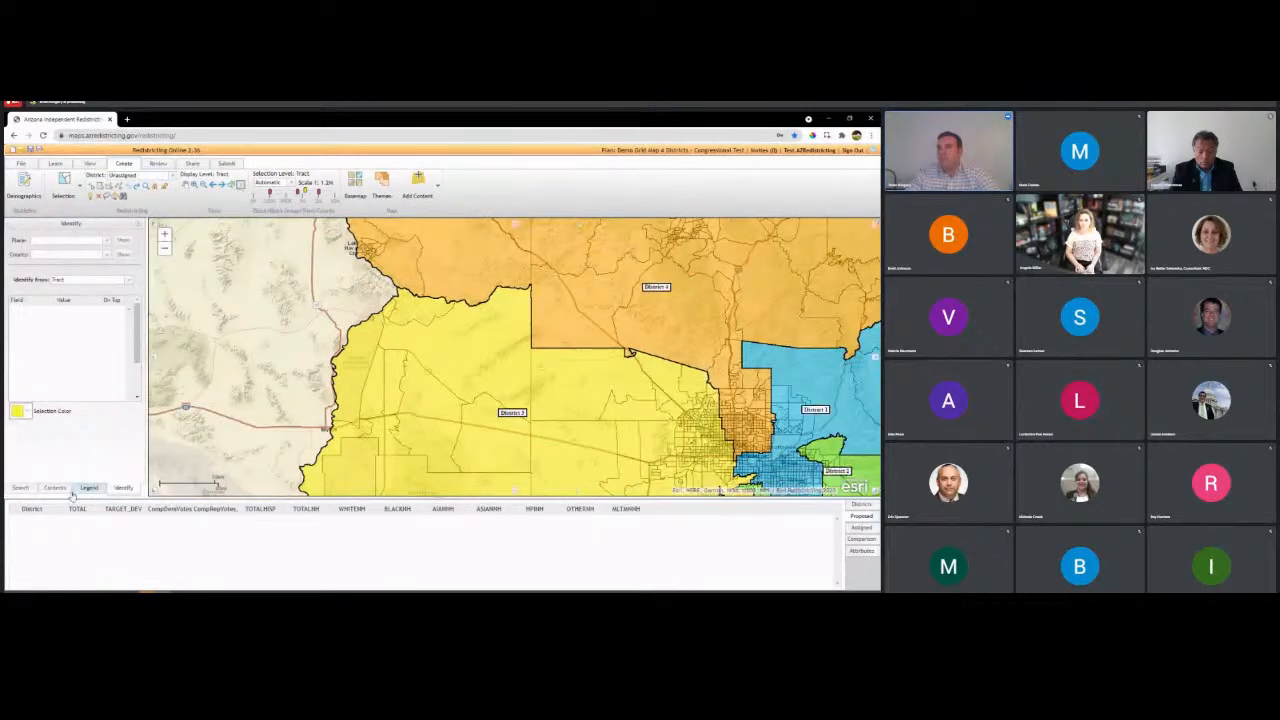
click(54, 488)
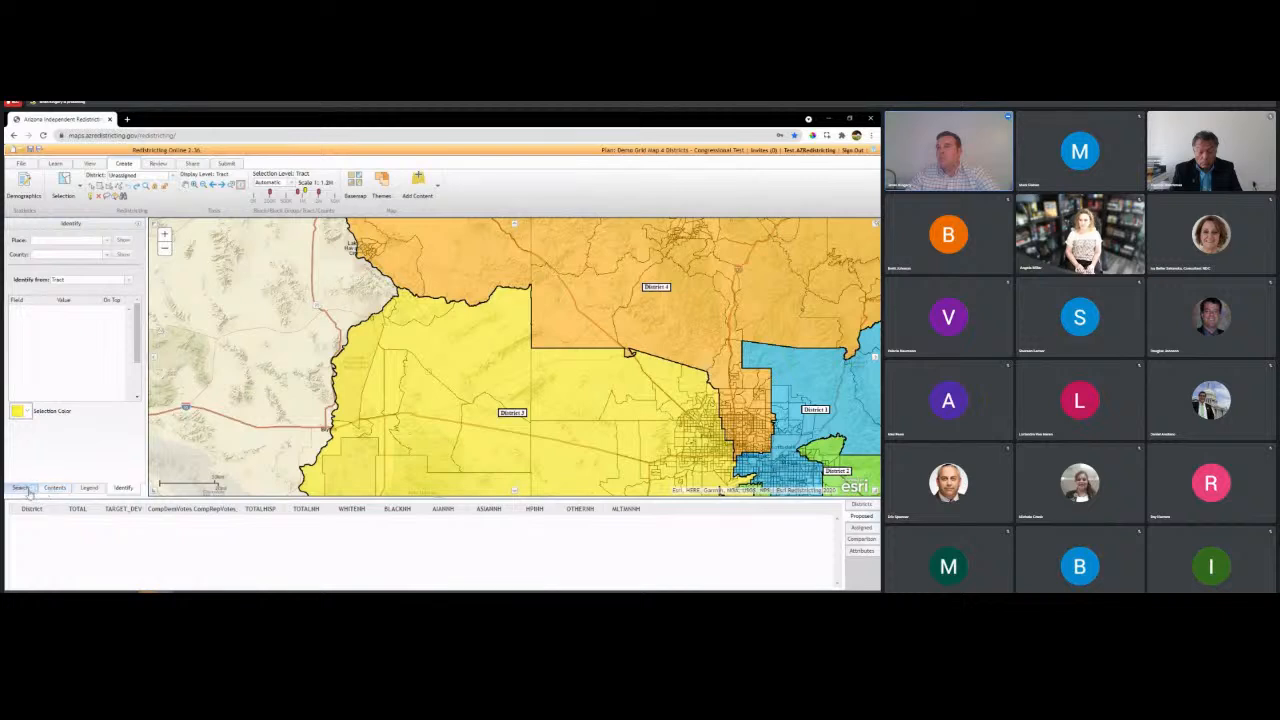
click(88, 487)
click(126, 488)
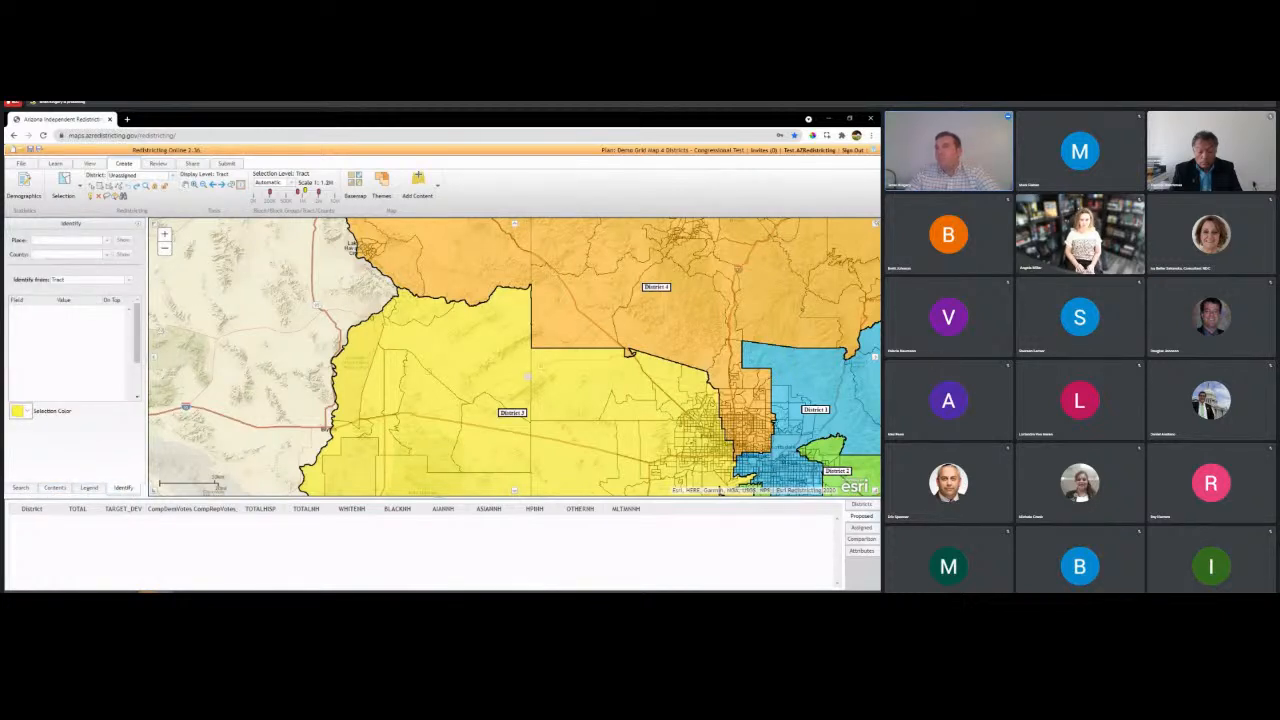
click(503, 351)
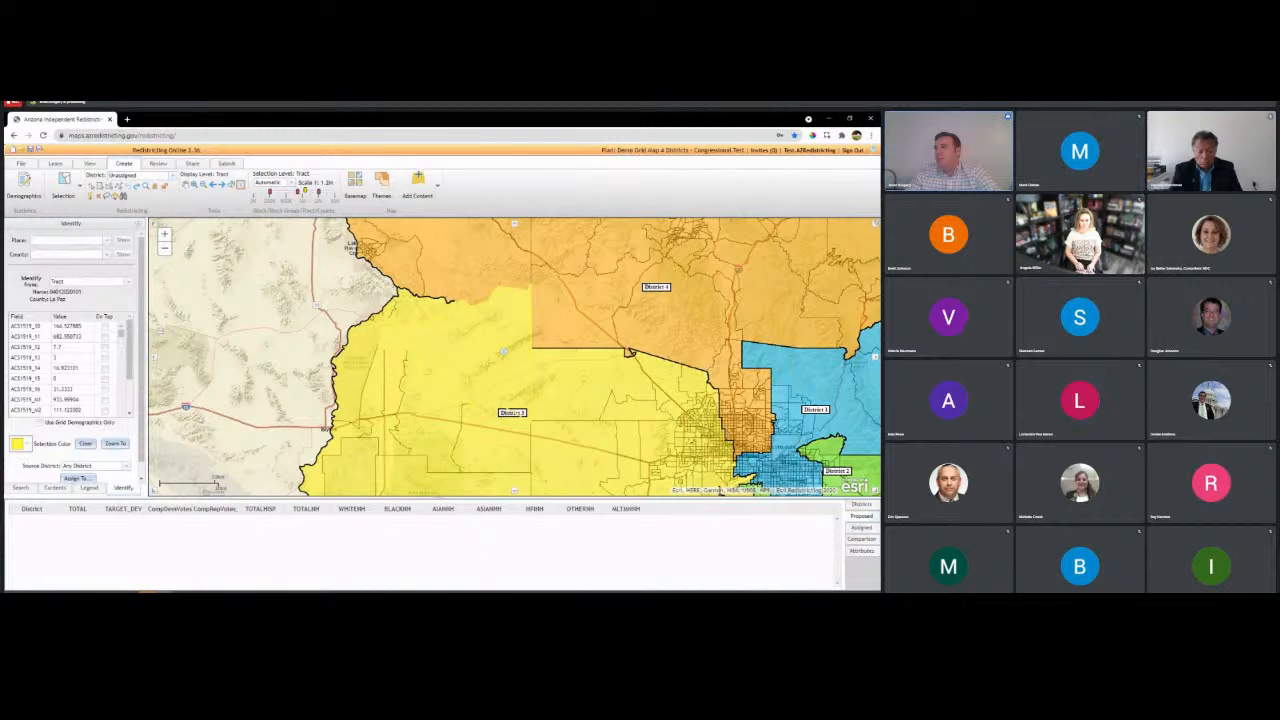
click(88, 445)
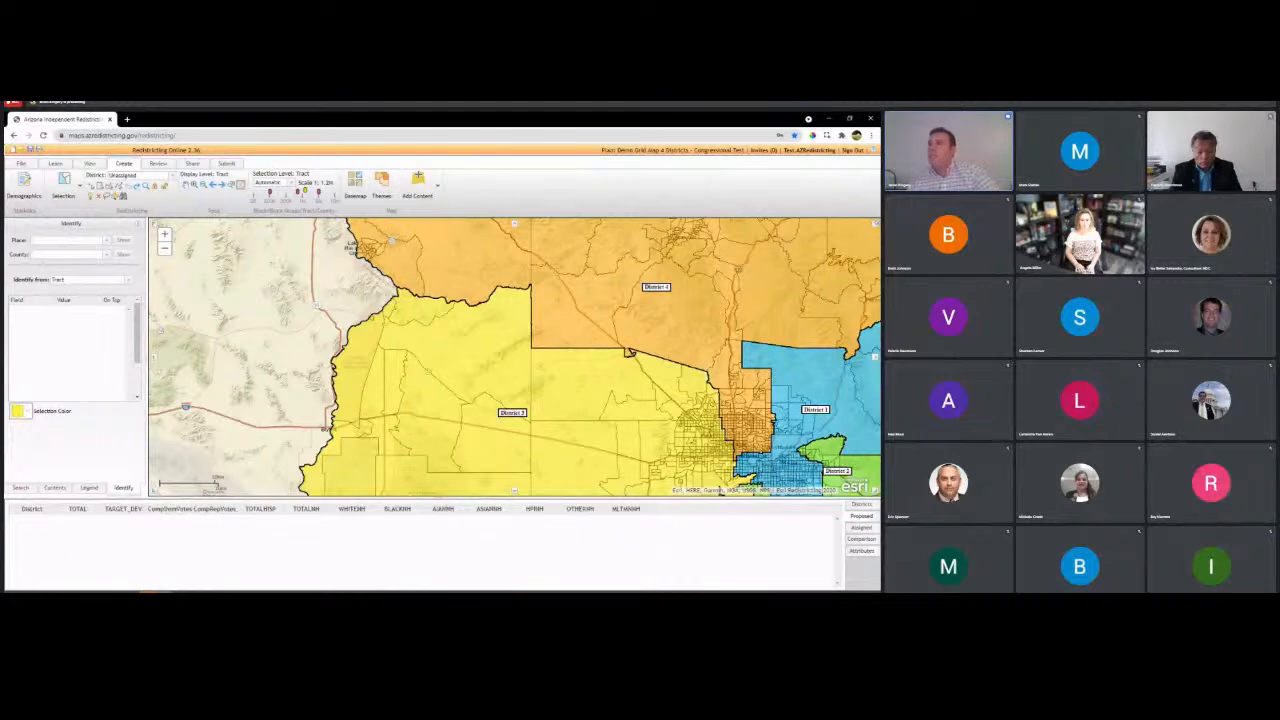
- Set the selection level to Block and adjust the display scale range so blocks are drawn at the 1:1.2M scale
click(291, 185)
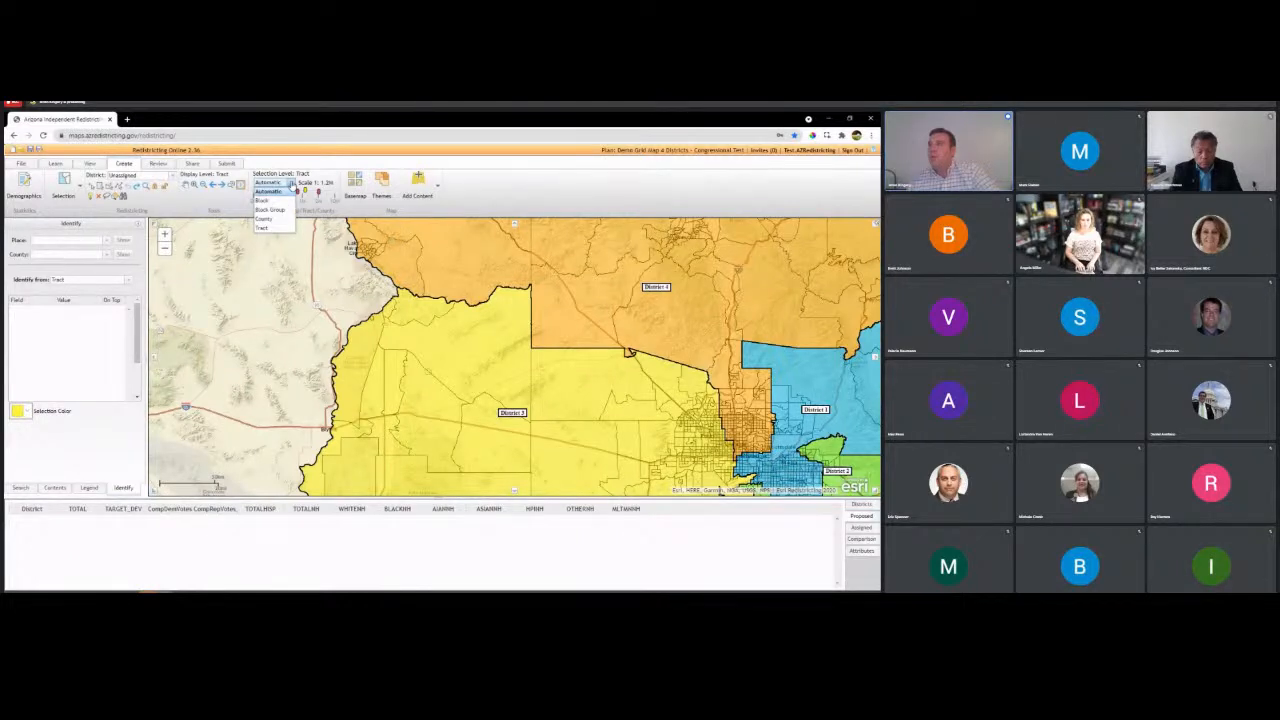
click(264, 201)
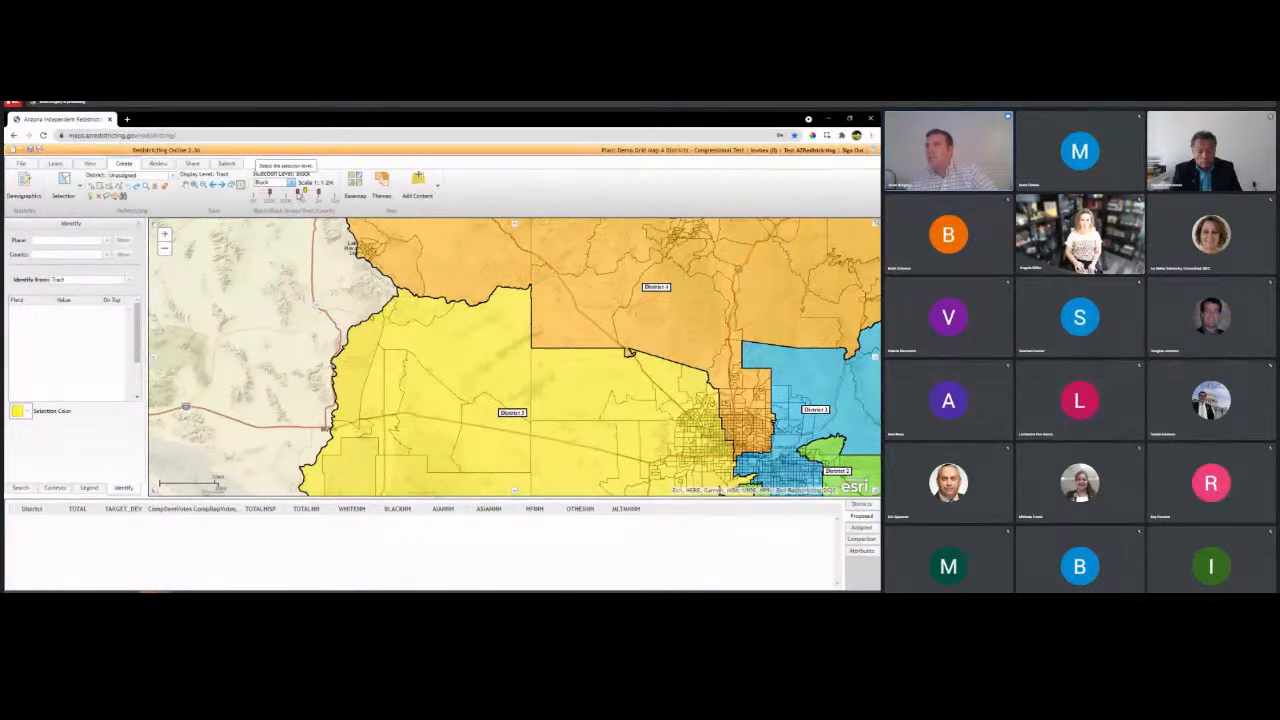
click(305, 193)
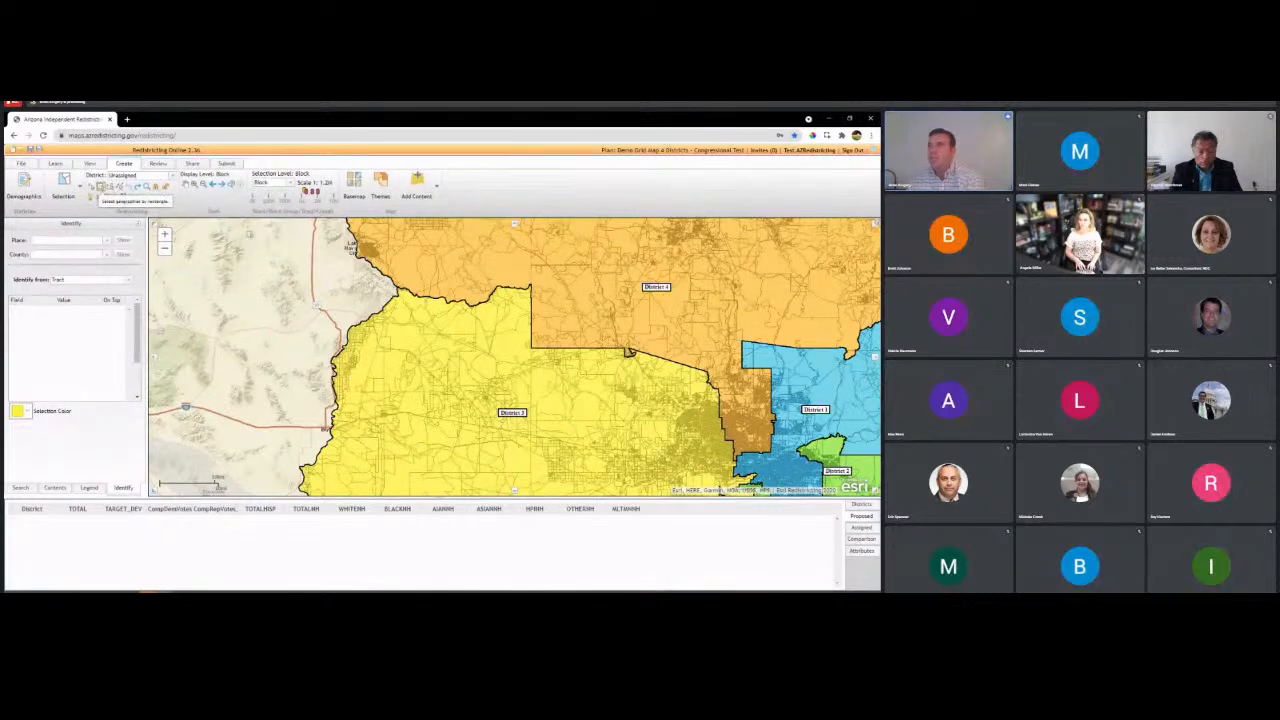
- Select a small cluster of blocks inside District 3, west of District 4, with a rectangle
click(100, 186)
drag(368, 271, 417, 323)
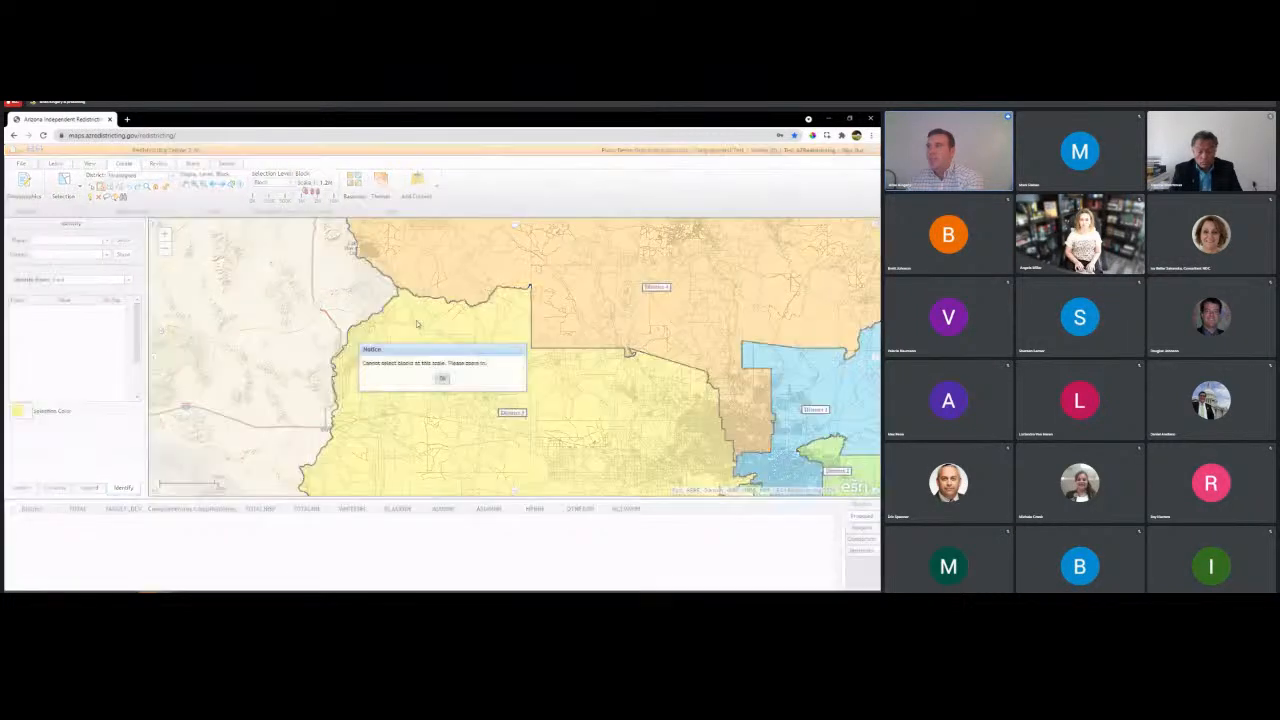
click(441, 380)
scroll(724, 455, up, 3)
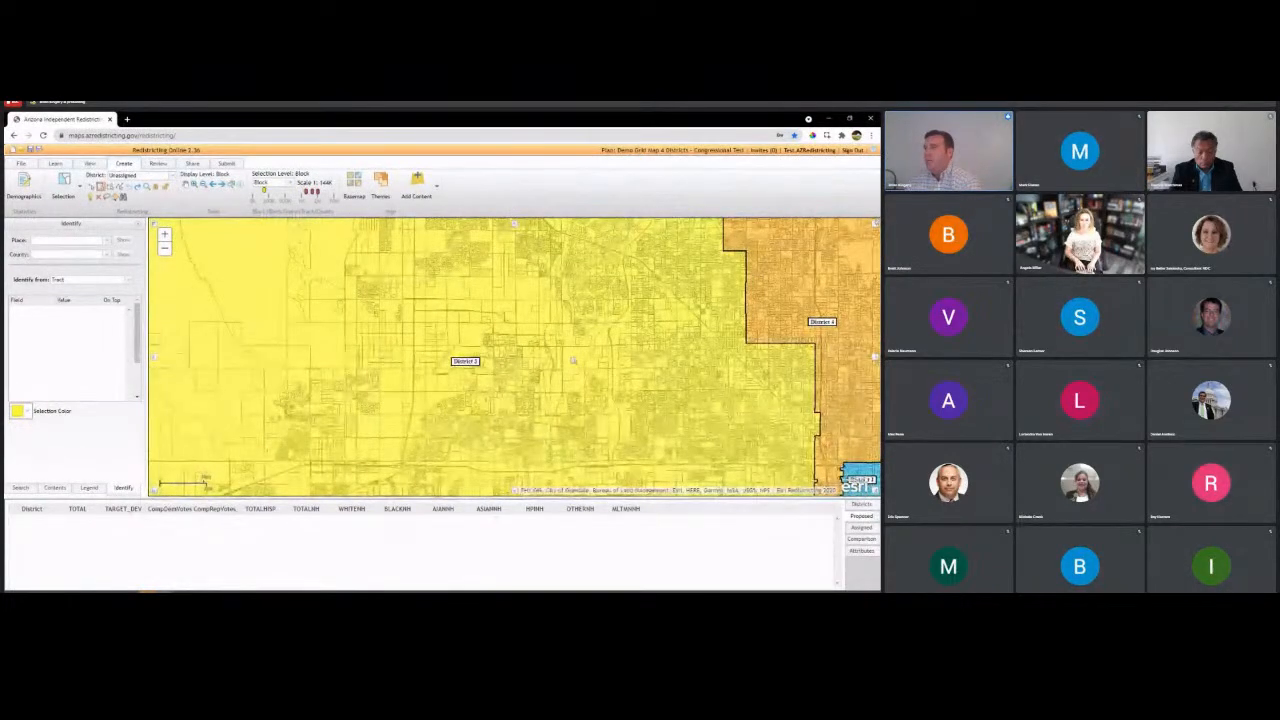
drag(567, 355, 611, 391)
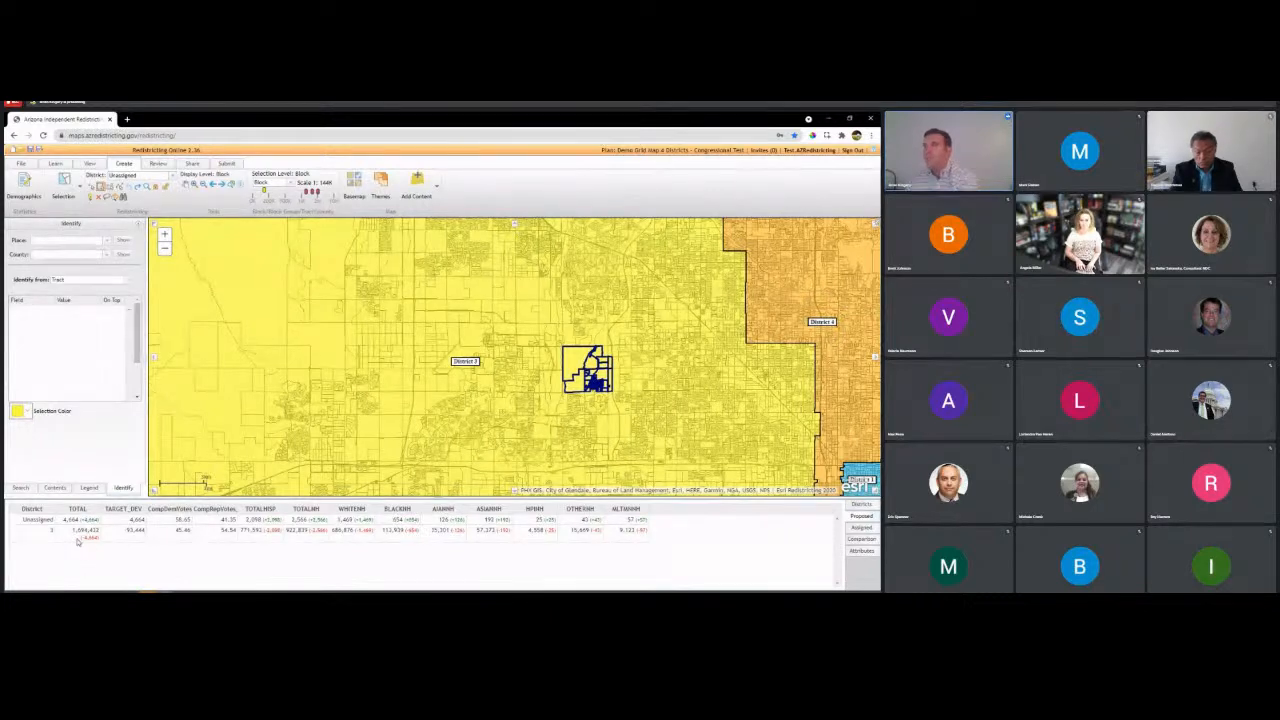
- Try the Light Gray Canvas and Imagery basemaps, return to Topographic, and clear the block selection
click(355, 192)
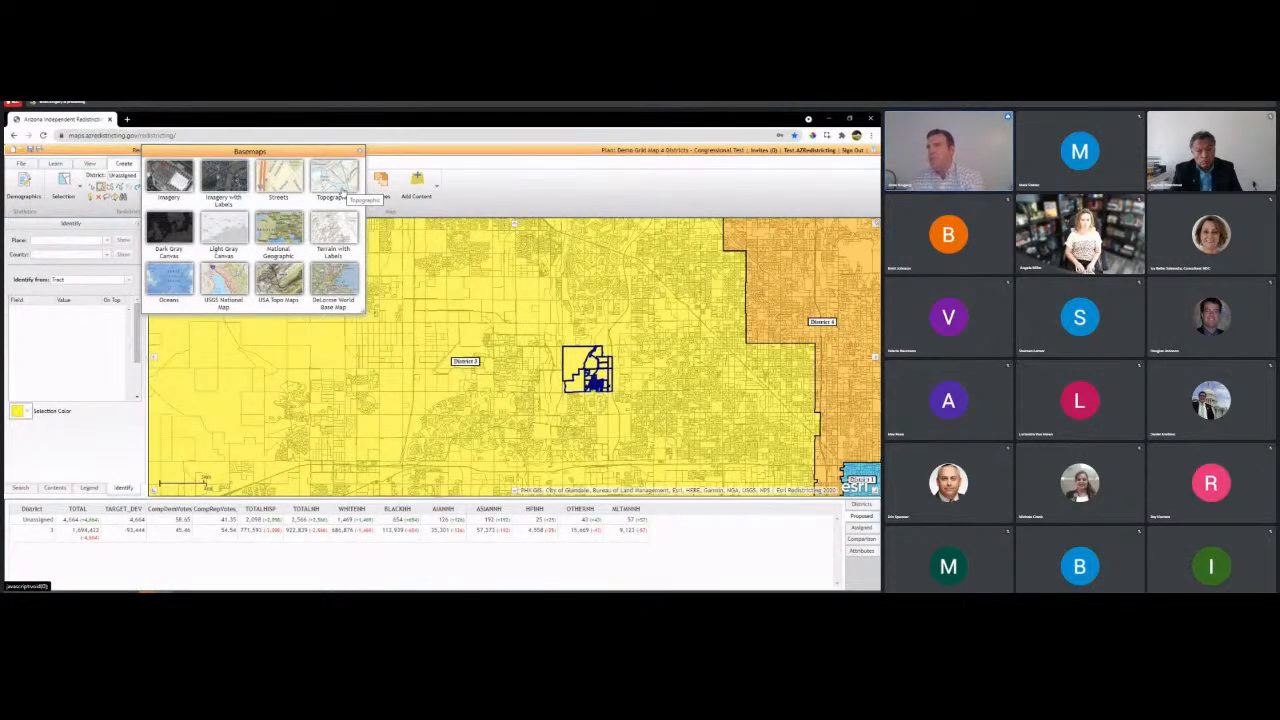
click(233, 238)
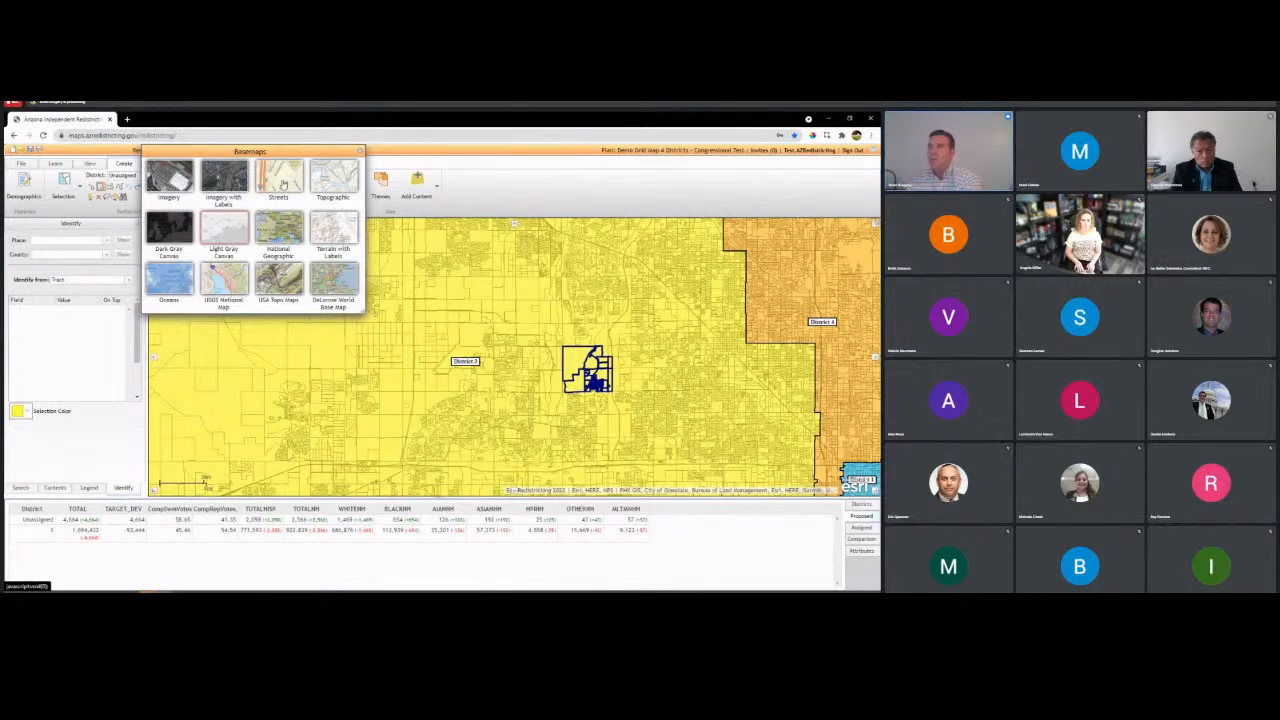
click(165, 185)
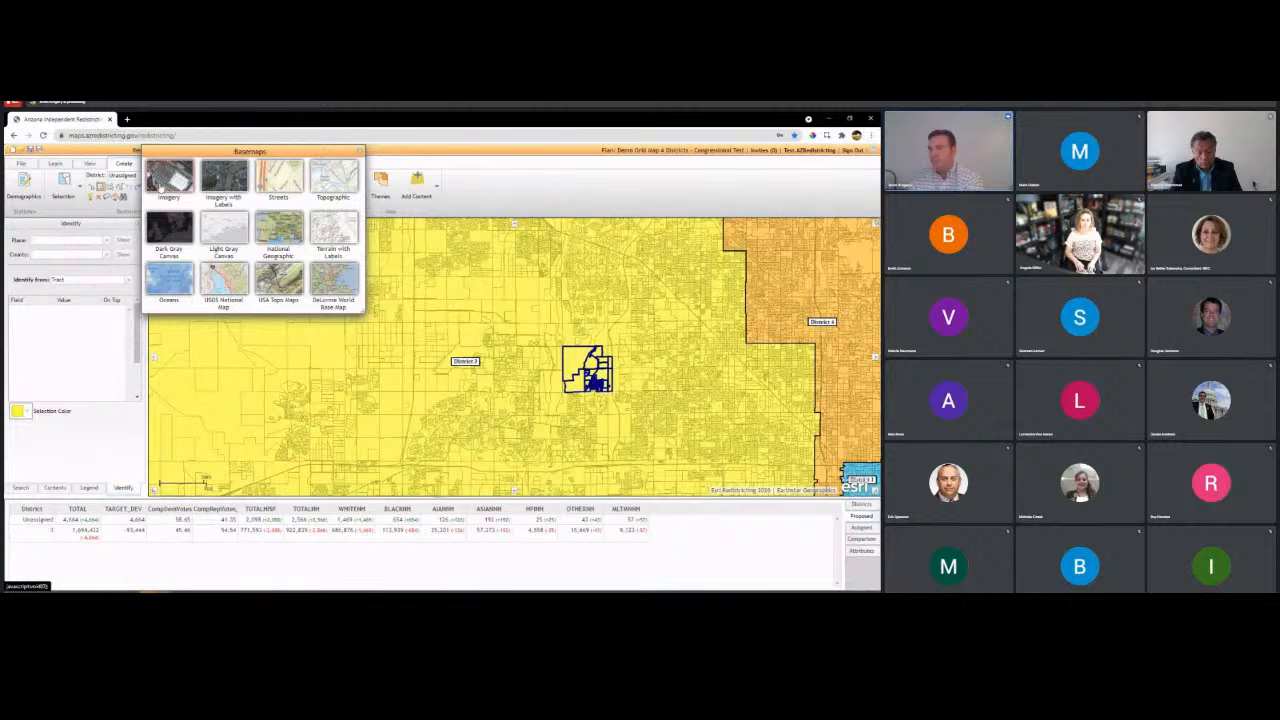
click(359, 152)
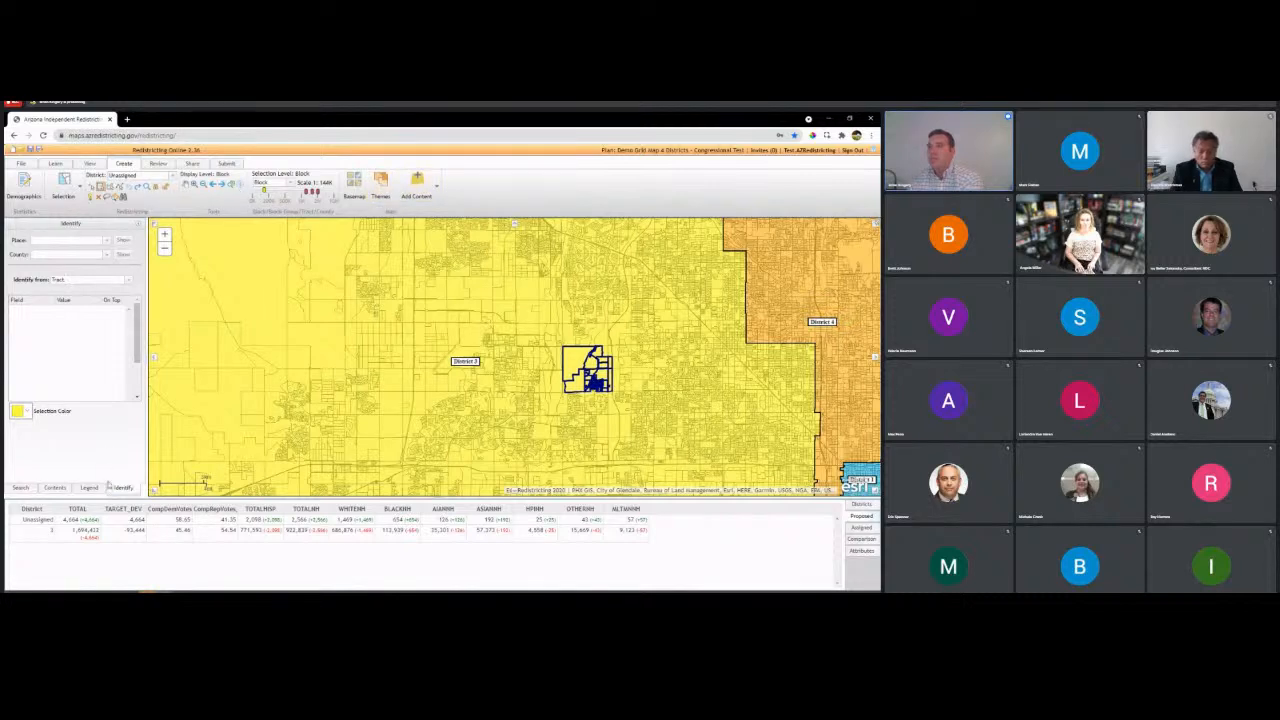
click(98, 197)
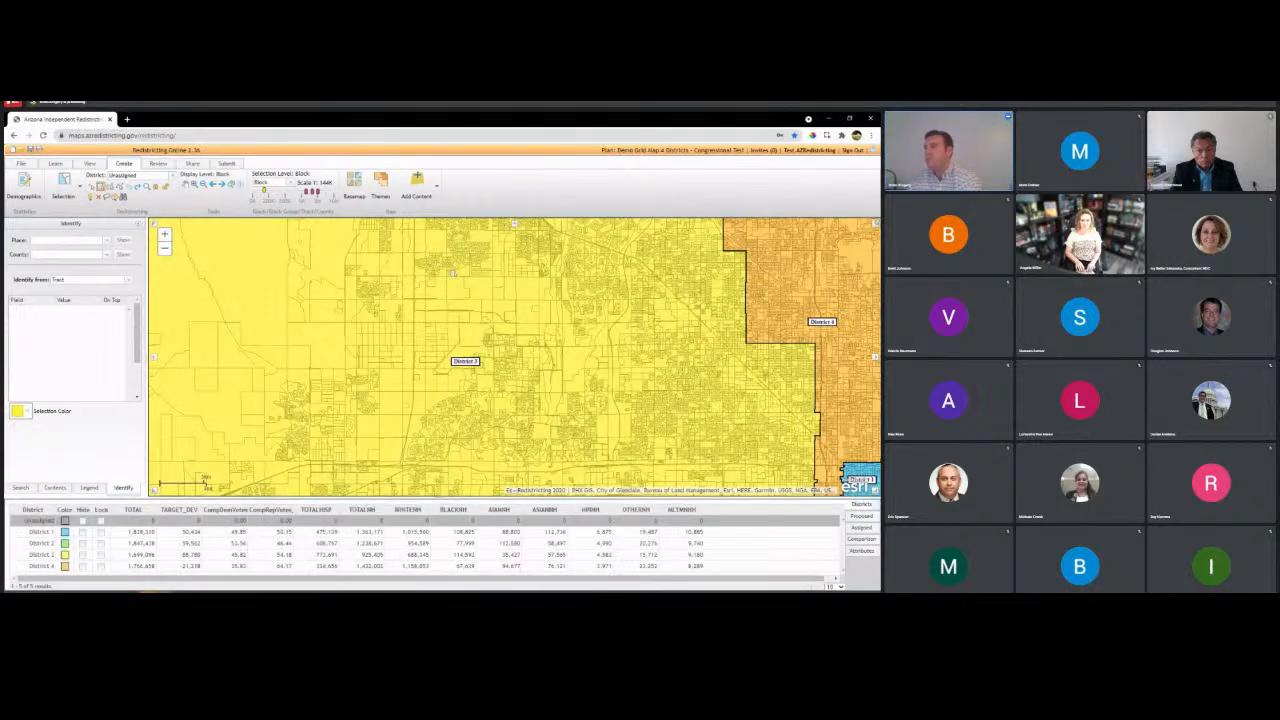
- Apply a color theme to the map using the Total voting age field of the Universe set
click(380, 185)
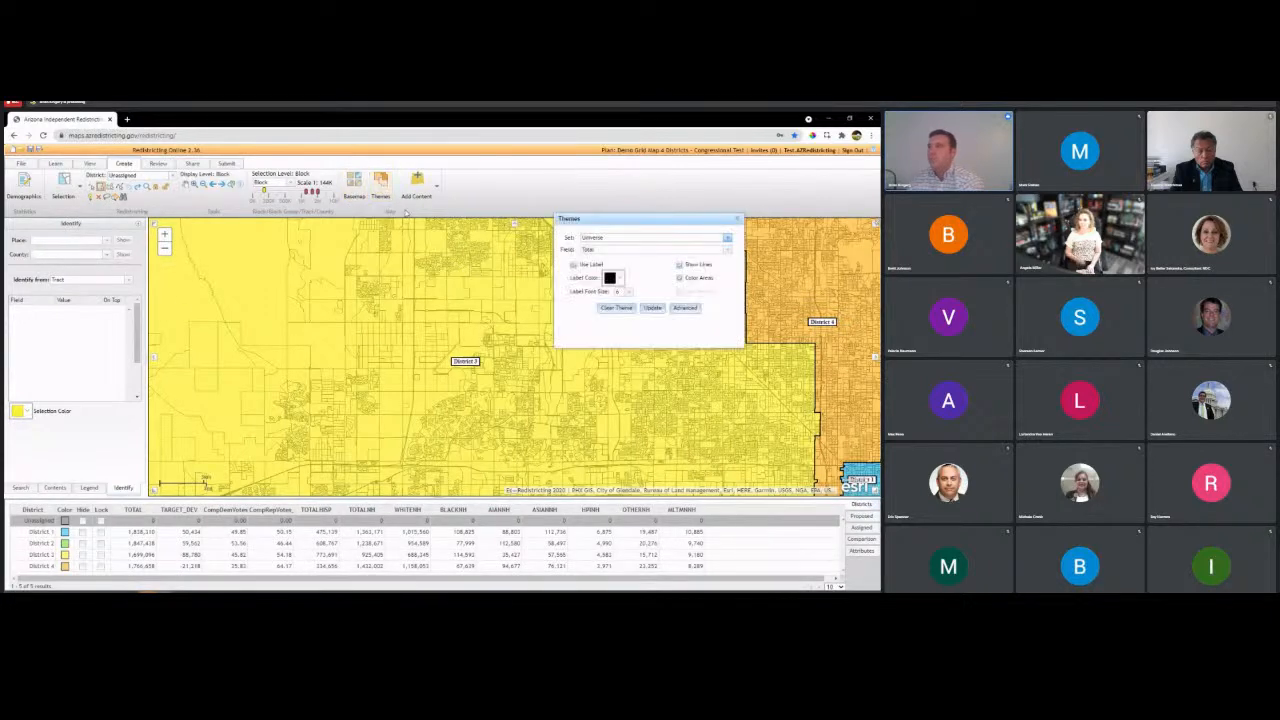
click(726, 249)
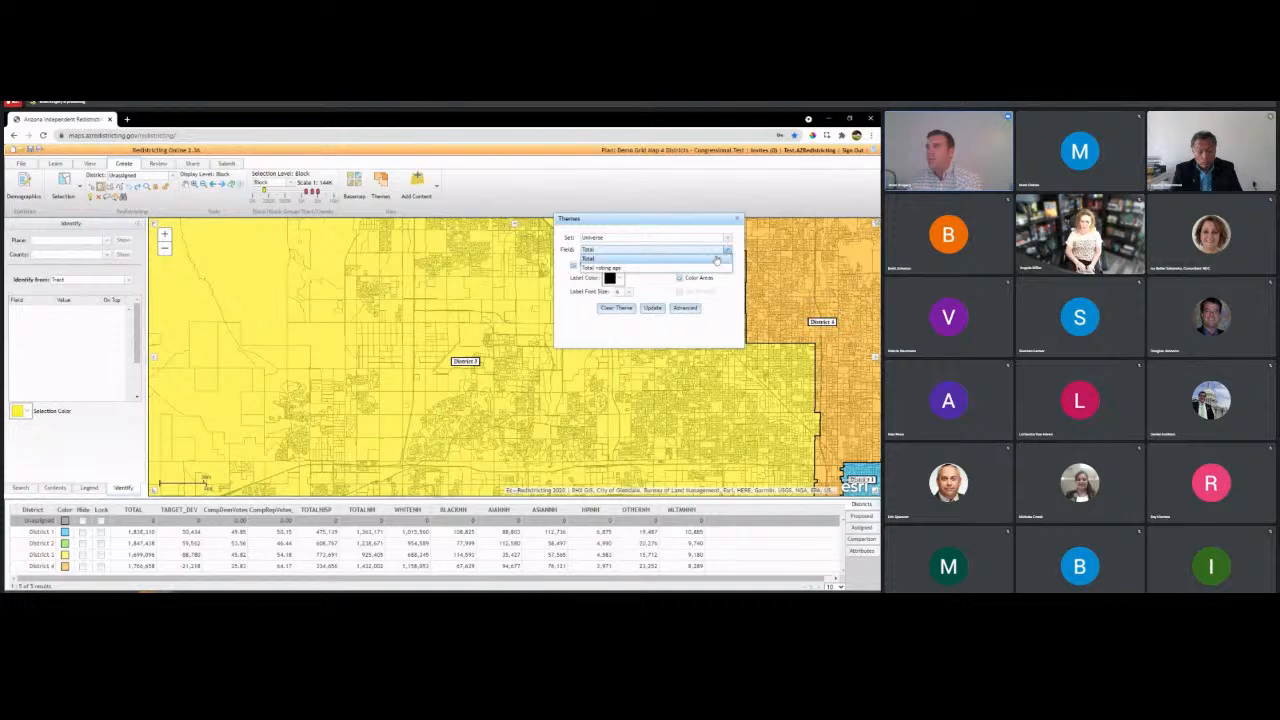
click(600, 268)
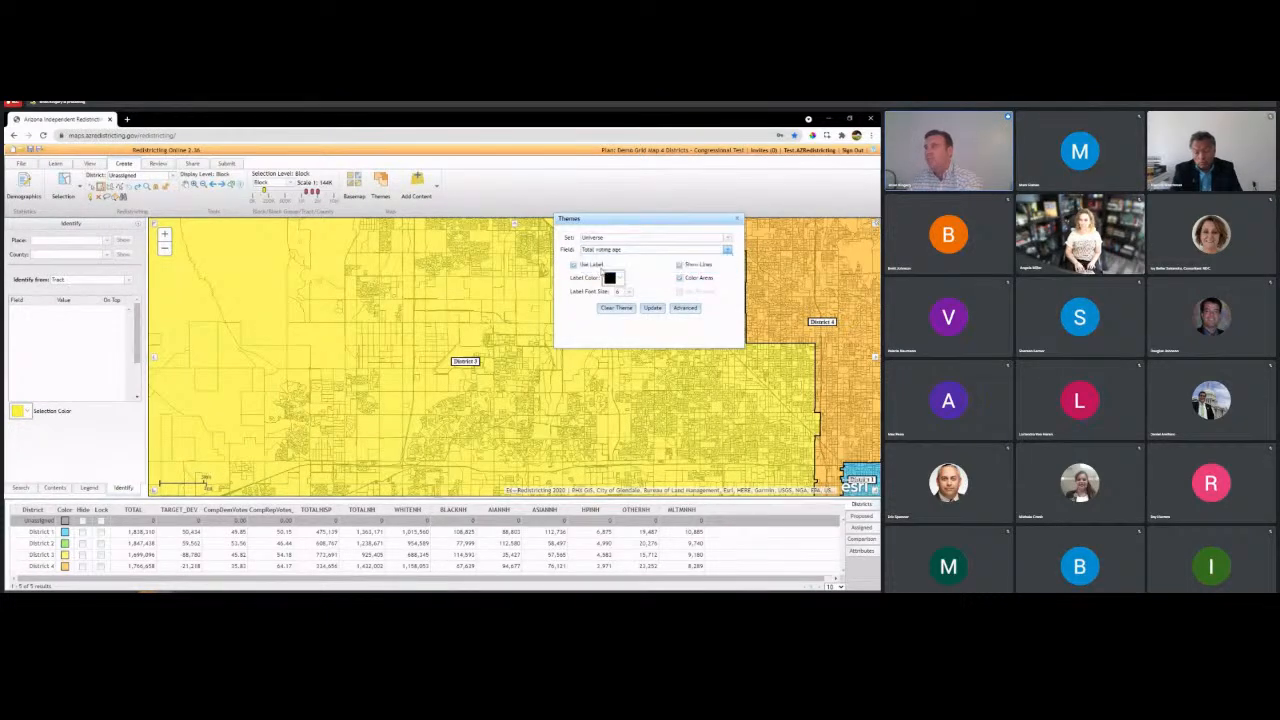
click(652, 309)
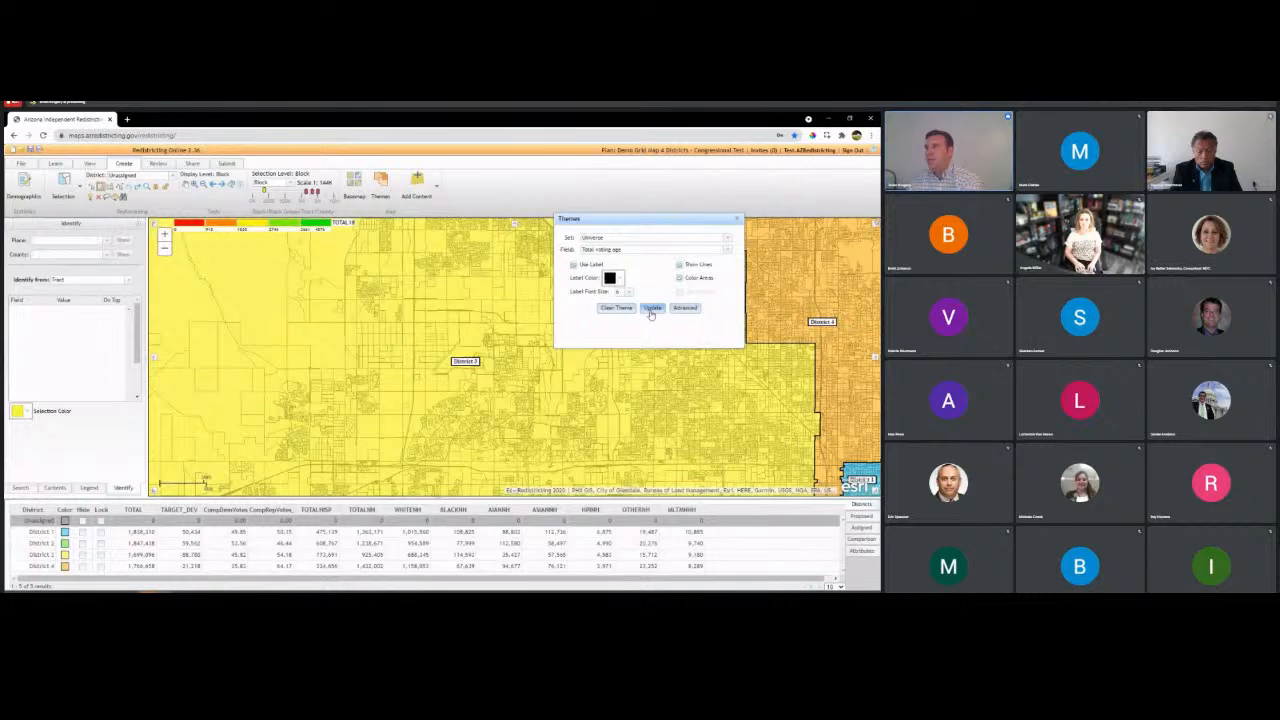
click(651, 309)
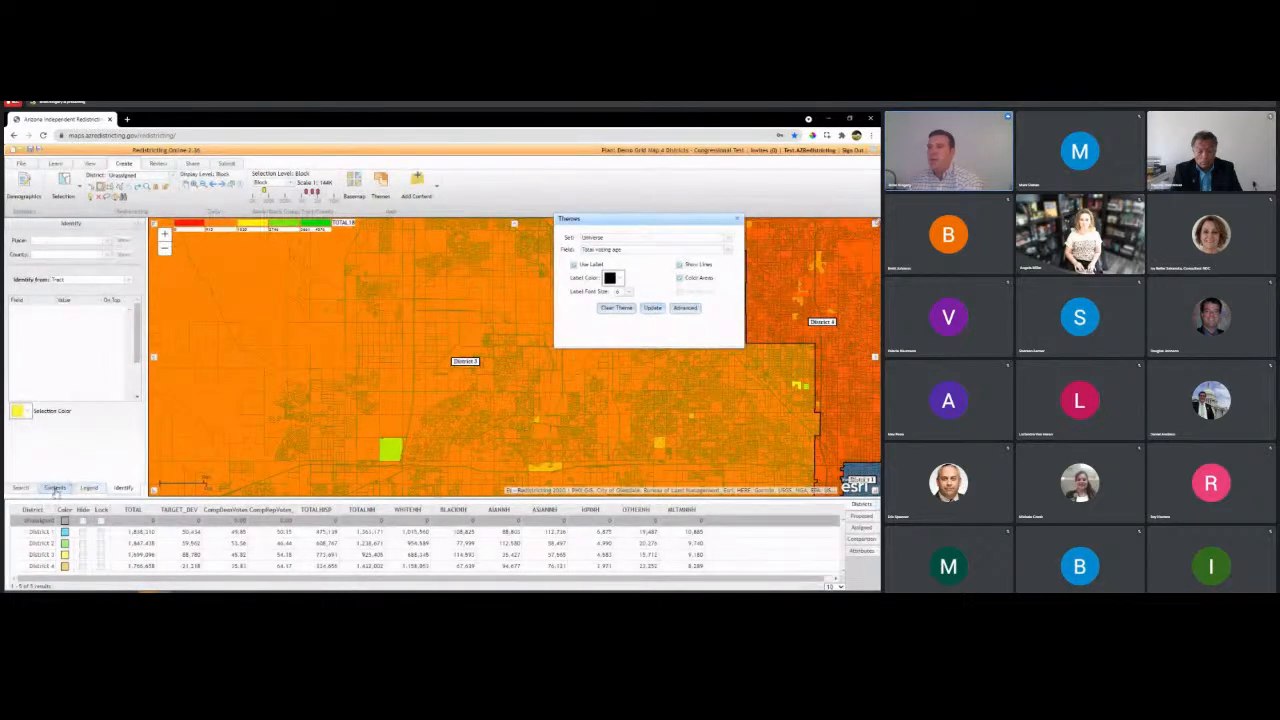
- Hide the Districts layer to show the voting age theme without the district colors over it
click(55, 488)
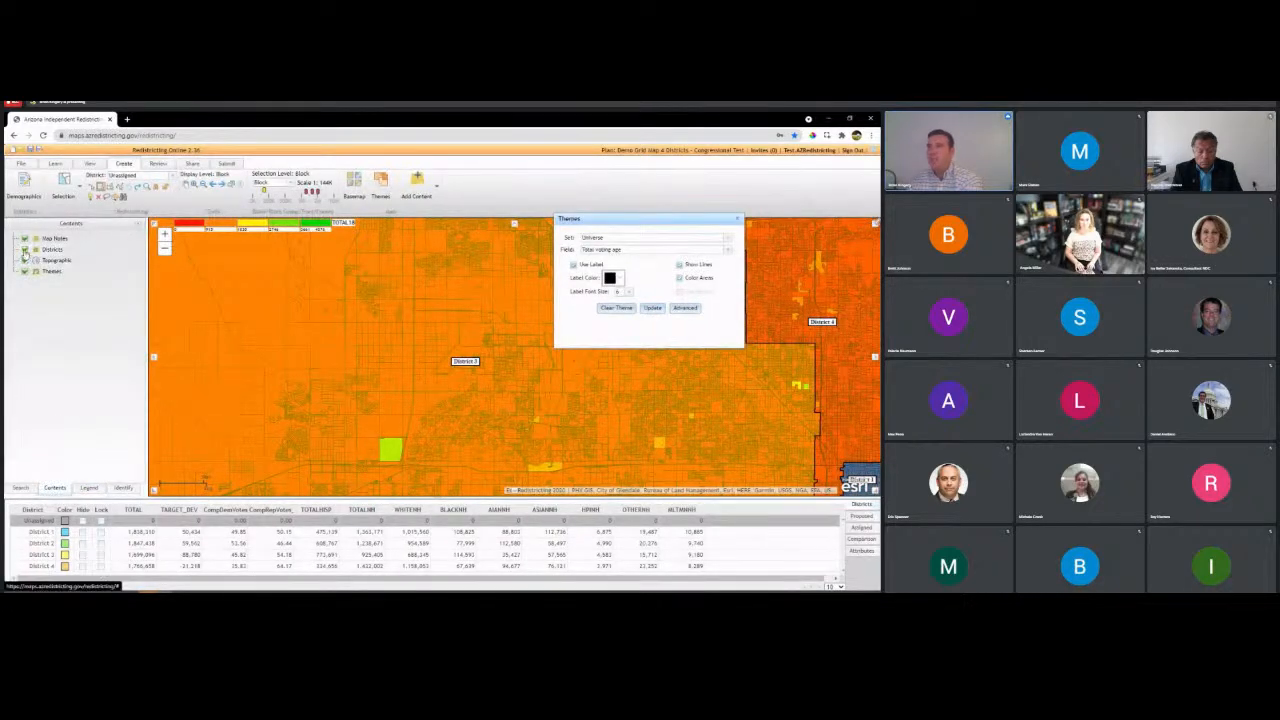
click(25, 250)
scroll(457, 370, down, 1)
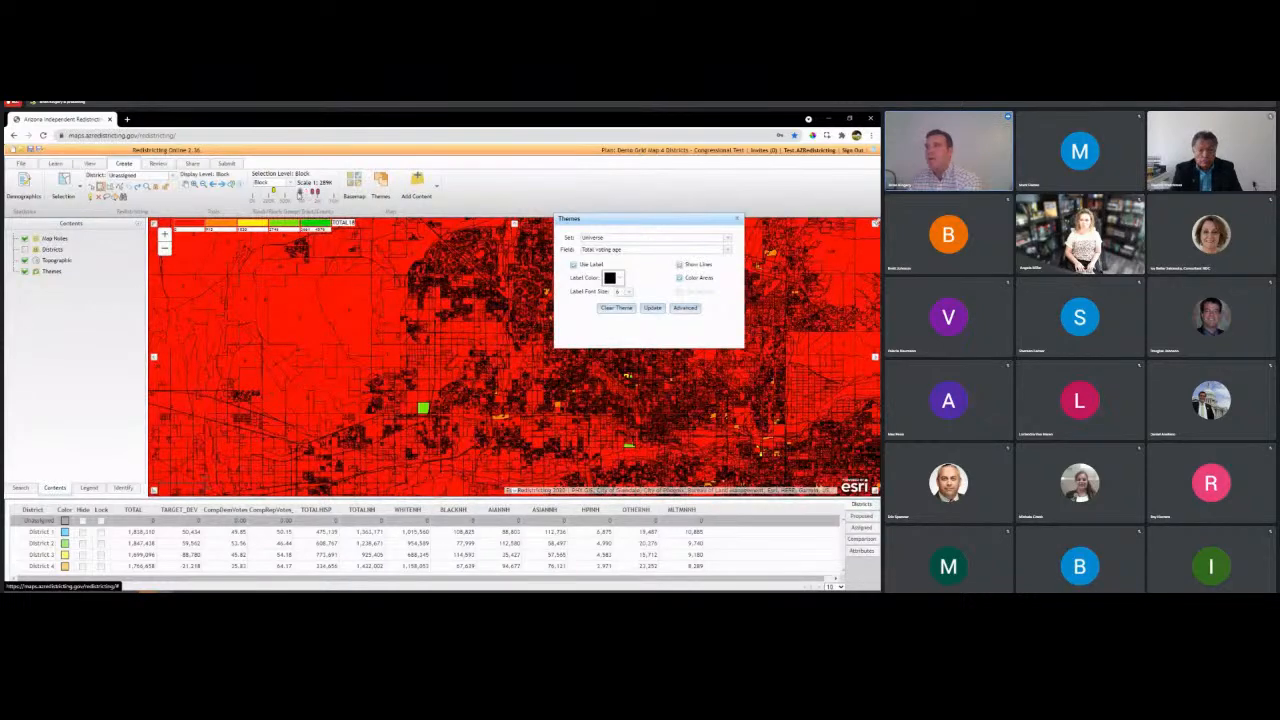
- Raise the scale threshold for blocks so the voting age theme displays by block group, and show the wider metro area by tract
drag(299, 194, 271, 199)
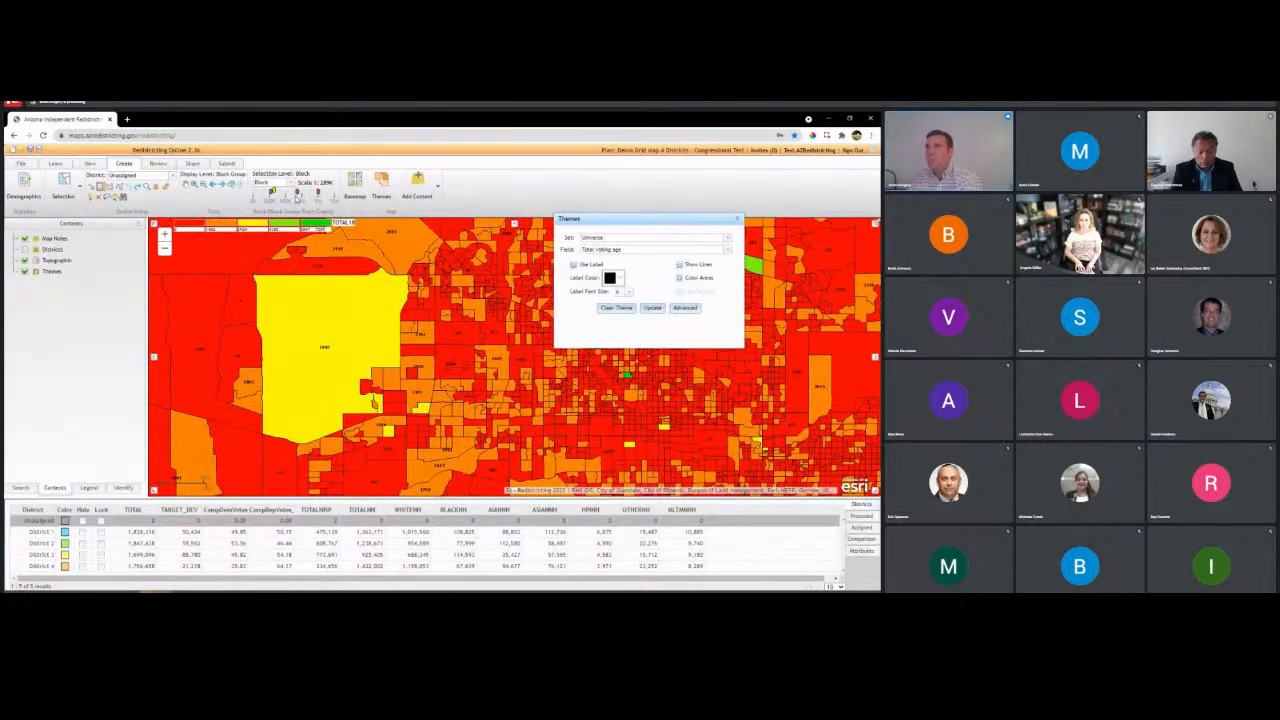
scroll(453, 337, down, 1)
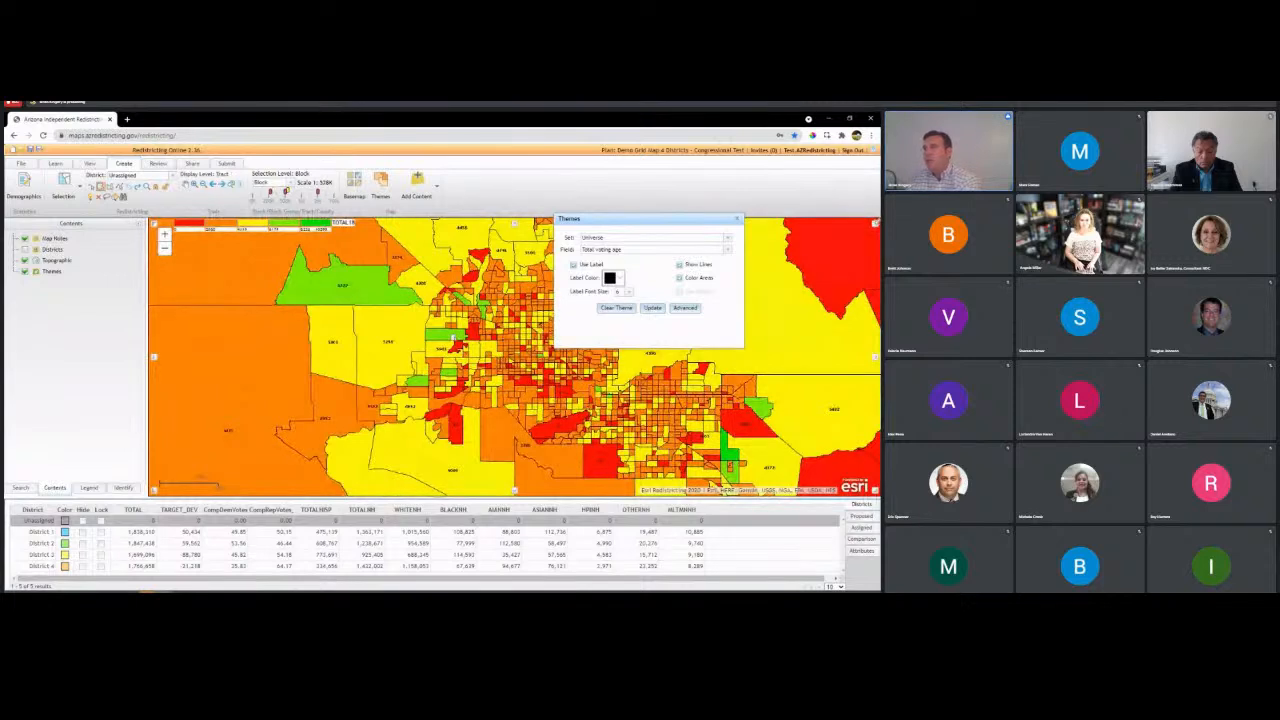
- Update the voting age theme to use 3 breaks and the Natural Breaks method through its advanced options
click(685, 308)
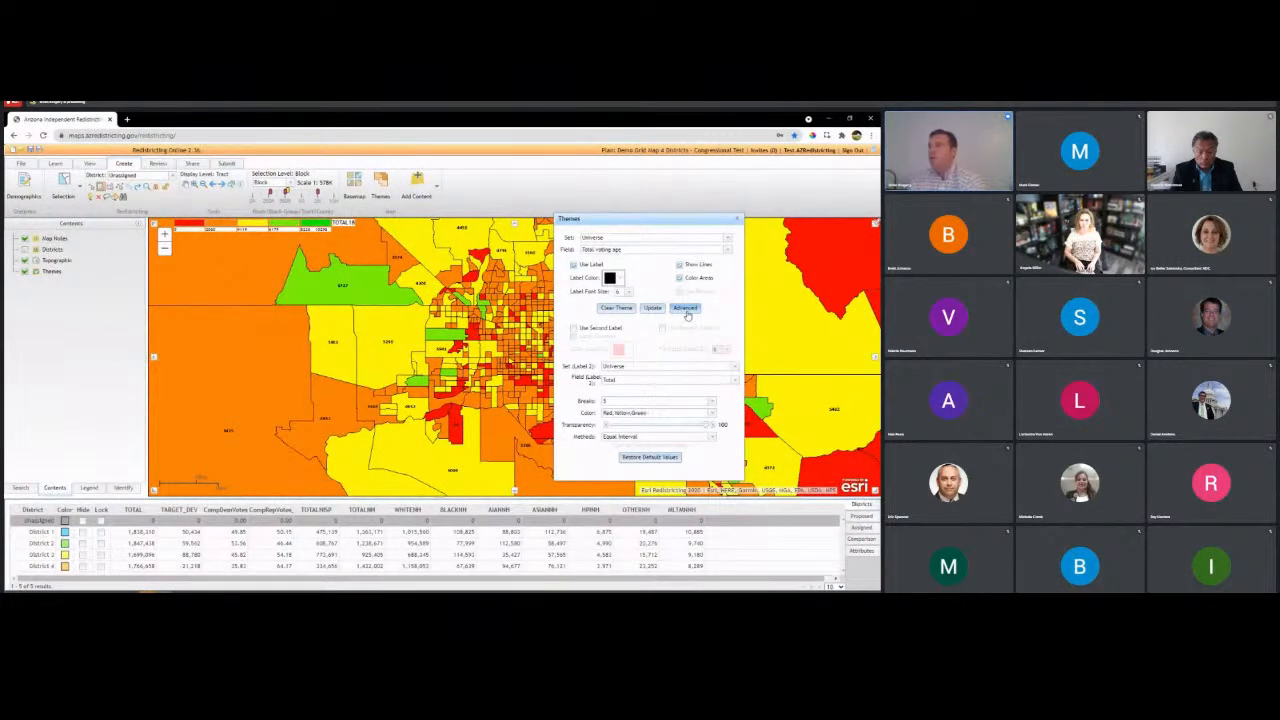
click(714, 402)
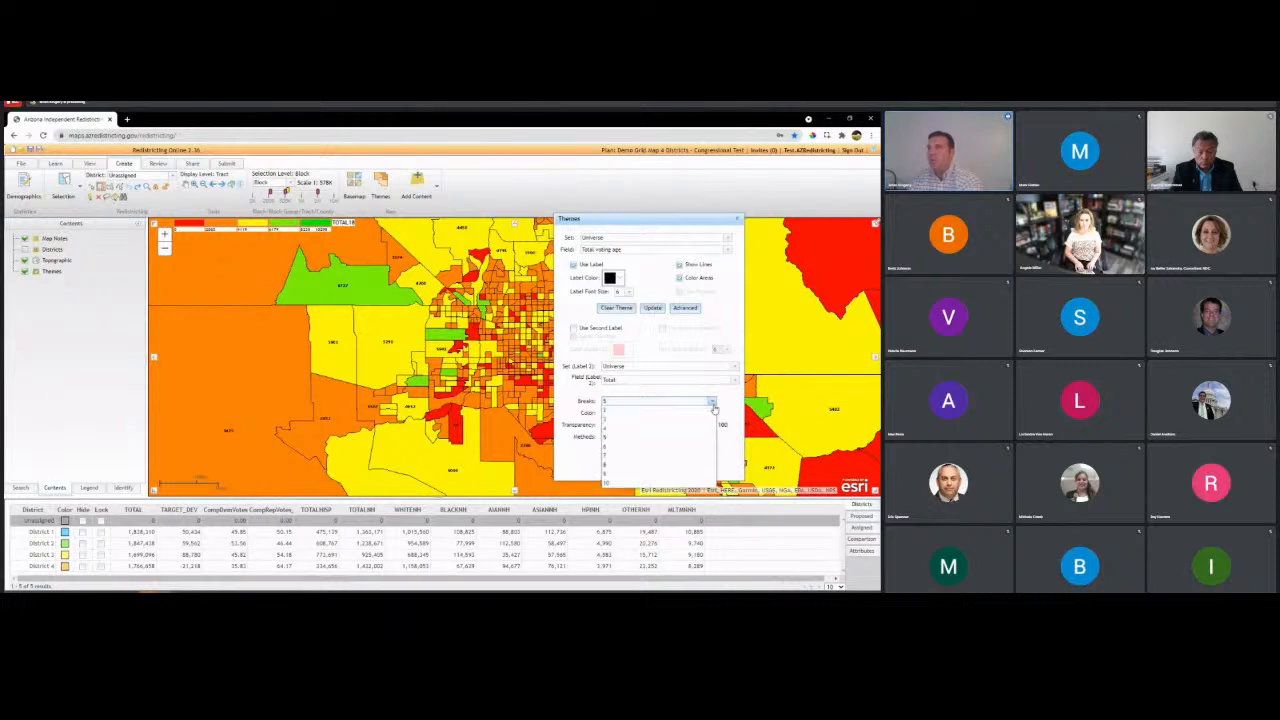
click(692, 427)
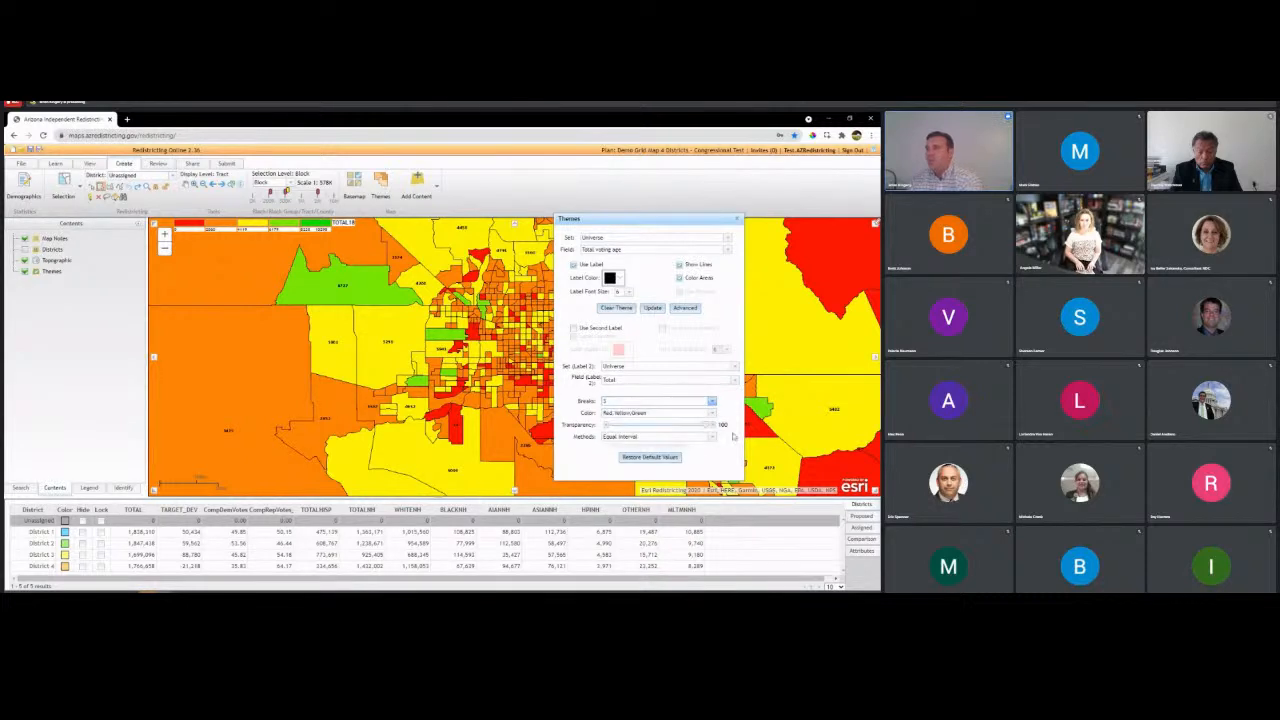
click(712, 437)
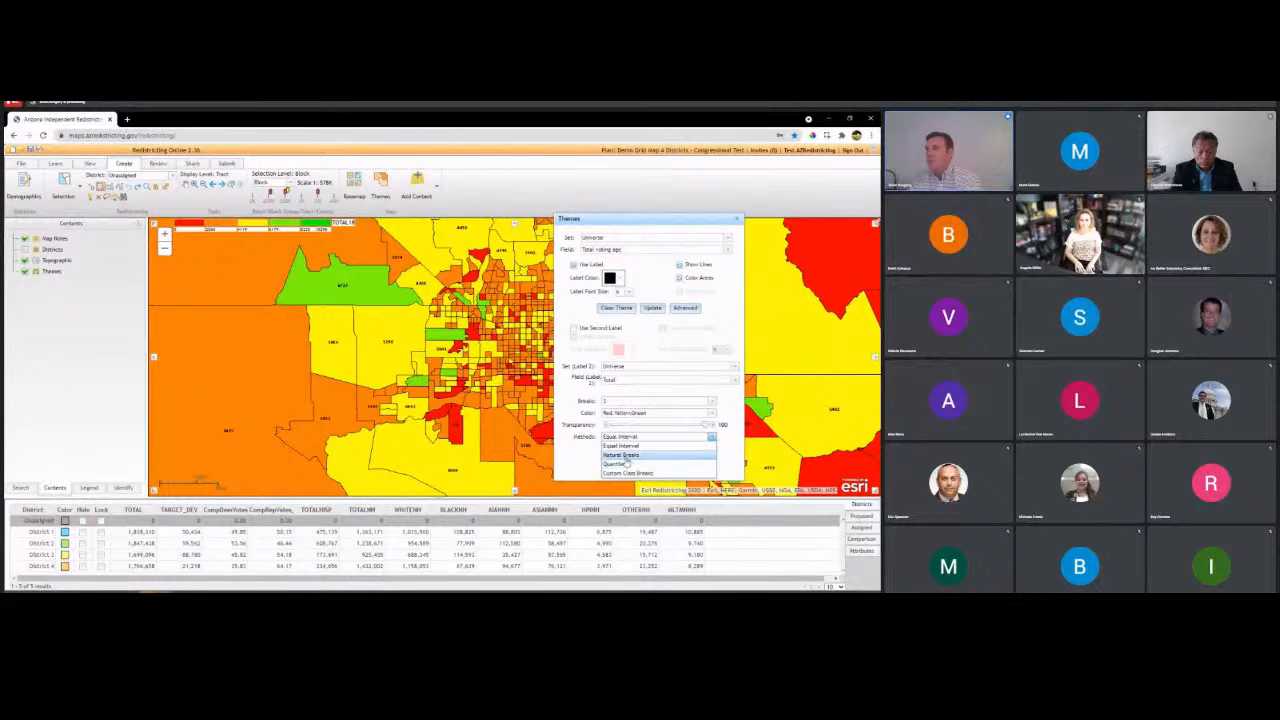
click(624, 455)
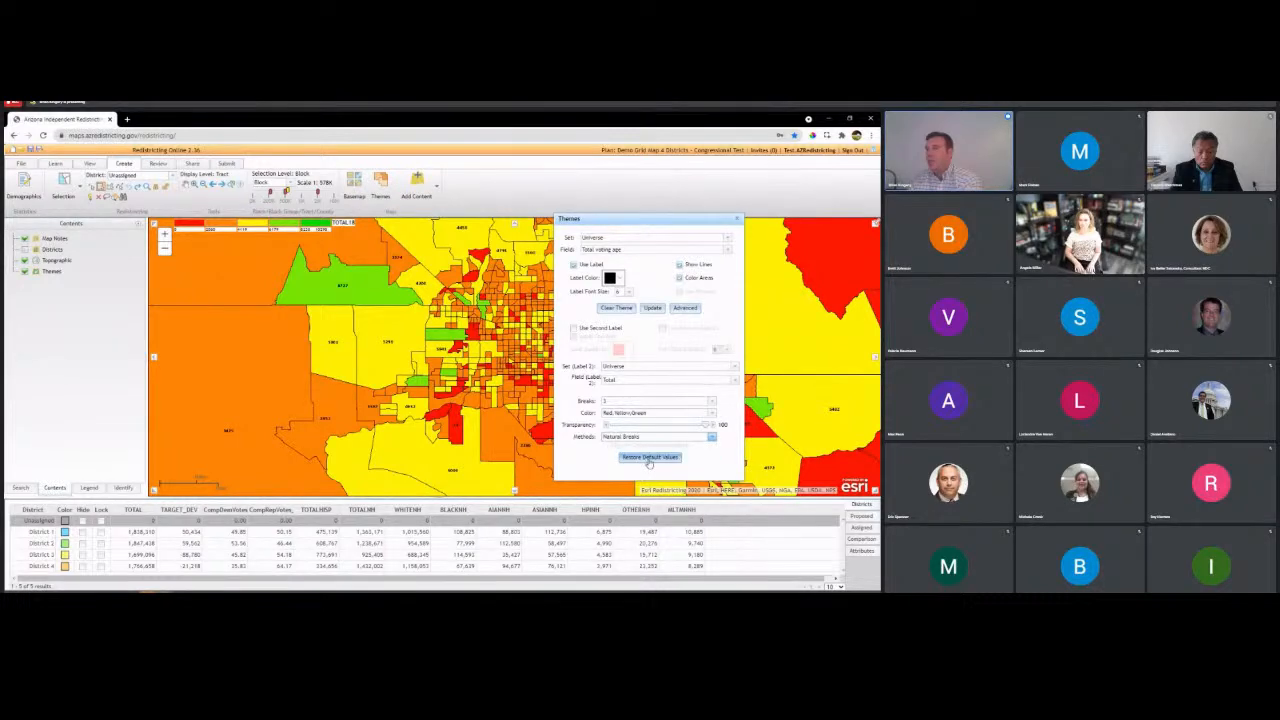
click(653, 308)
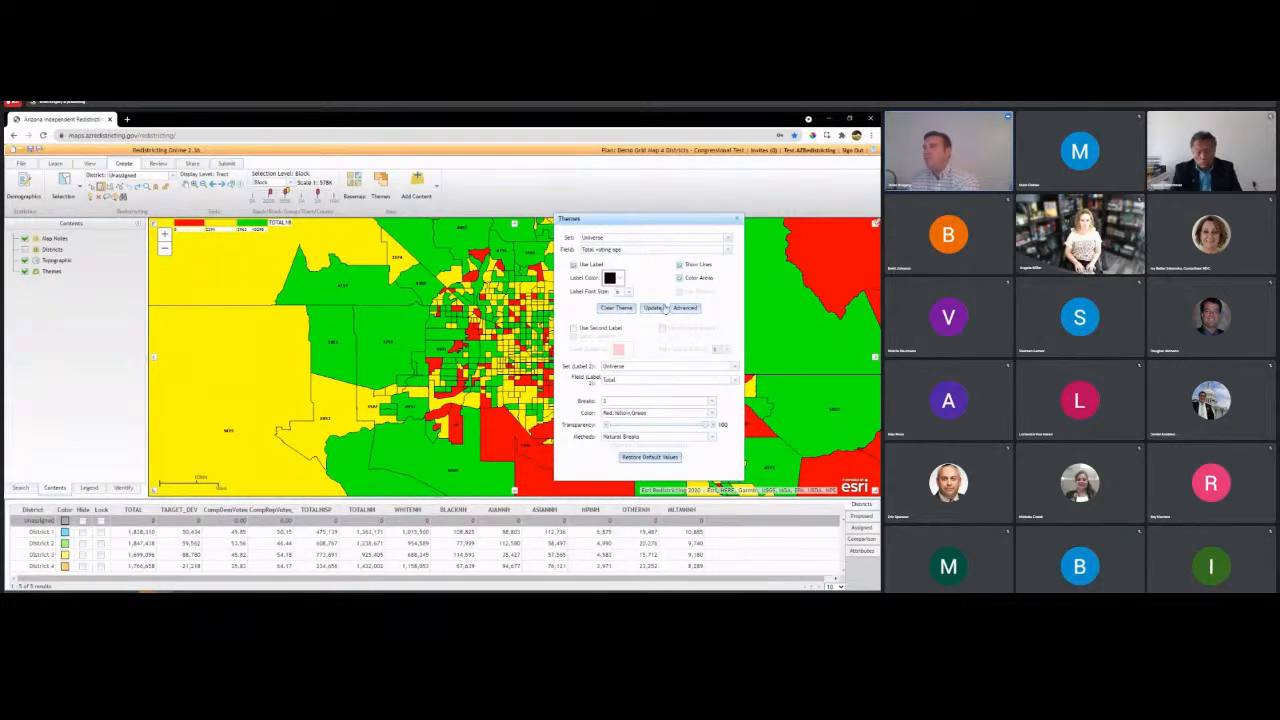
- Clear the voting age theme and show the Districts layer again, closing the theme settings
click(616, 307)
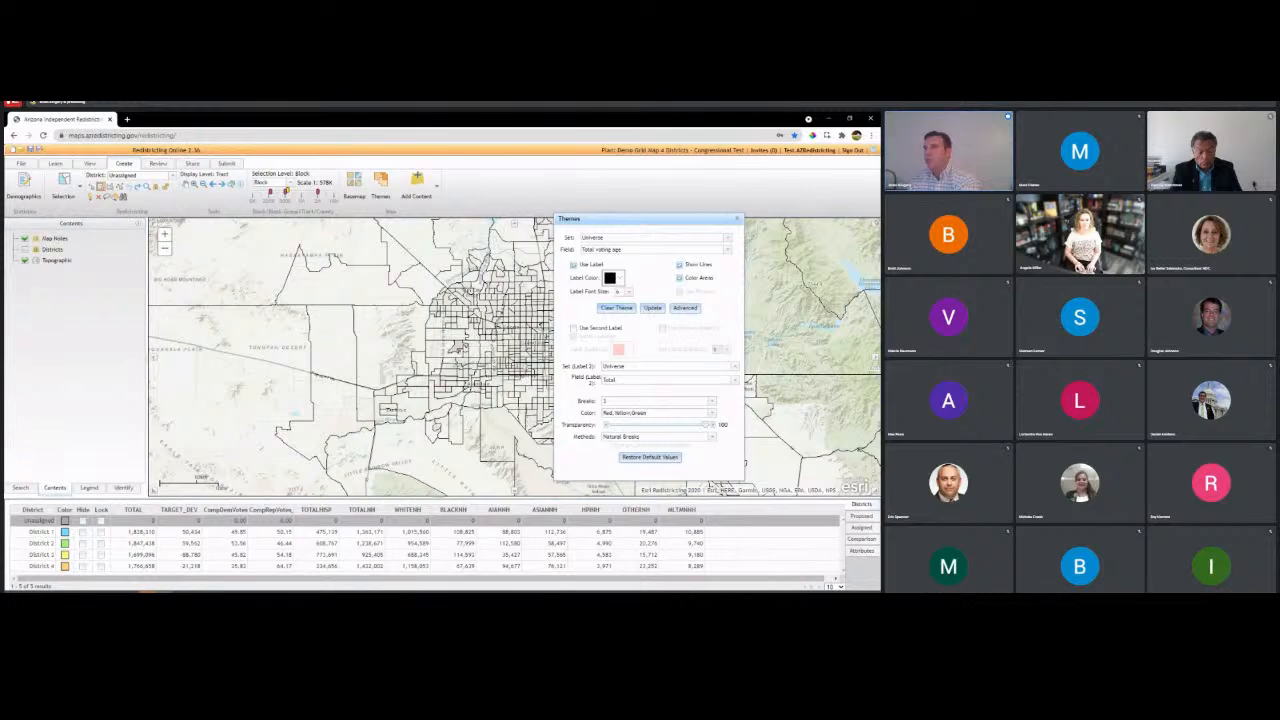
click(24, 250)
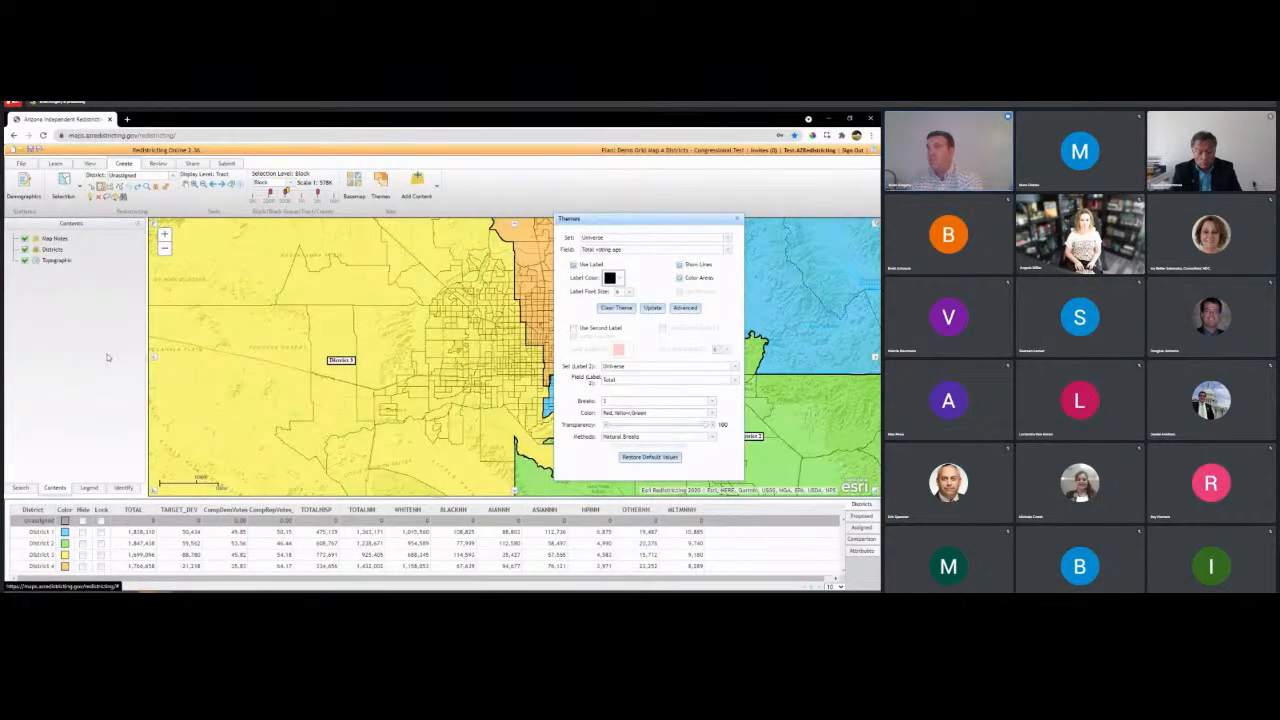
click(738, 219)
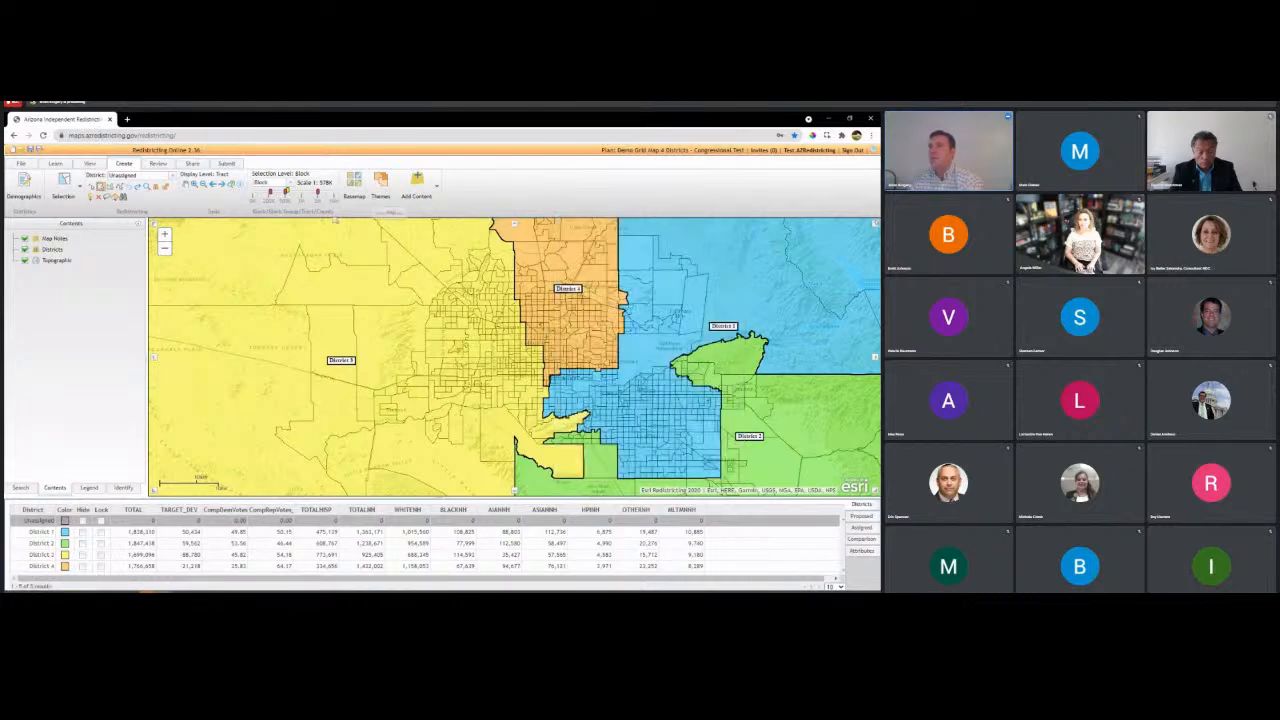
- Open the search for adding map content and switch its source from ArcGIS to URL
click(432, 193)
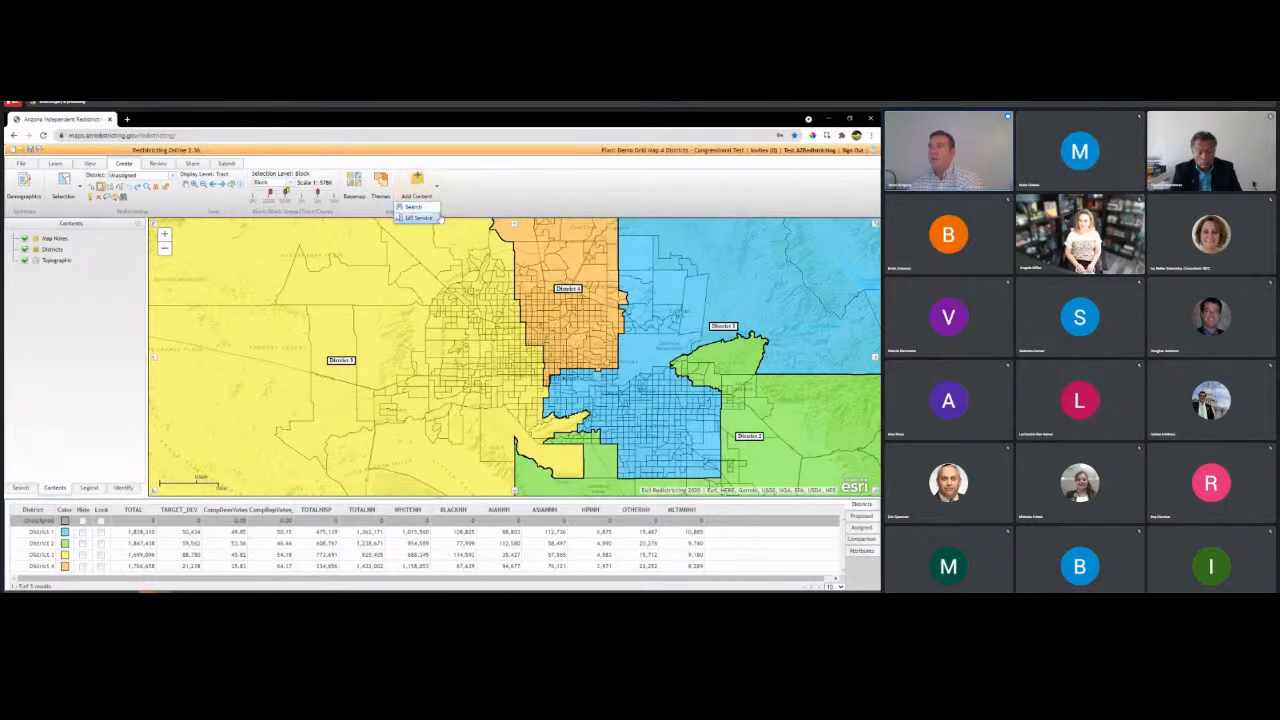
click(425, 212)
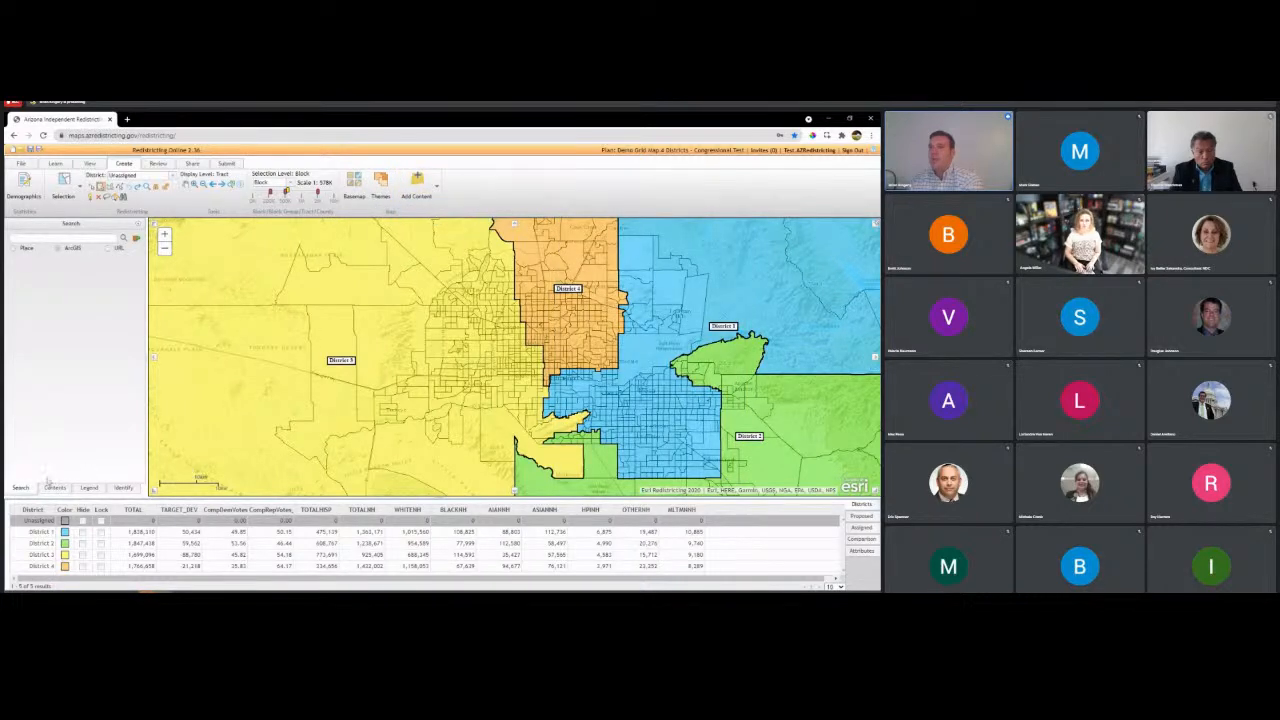
click(62, 239)
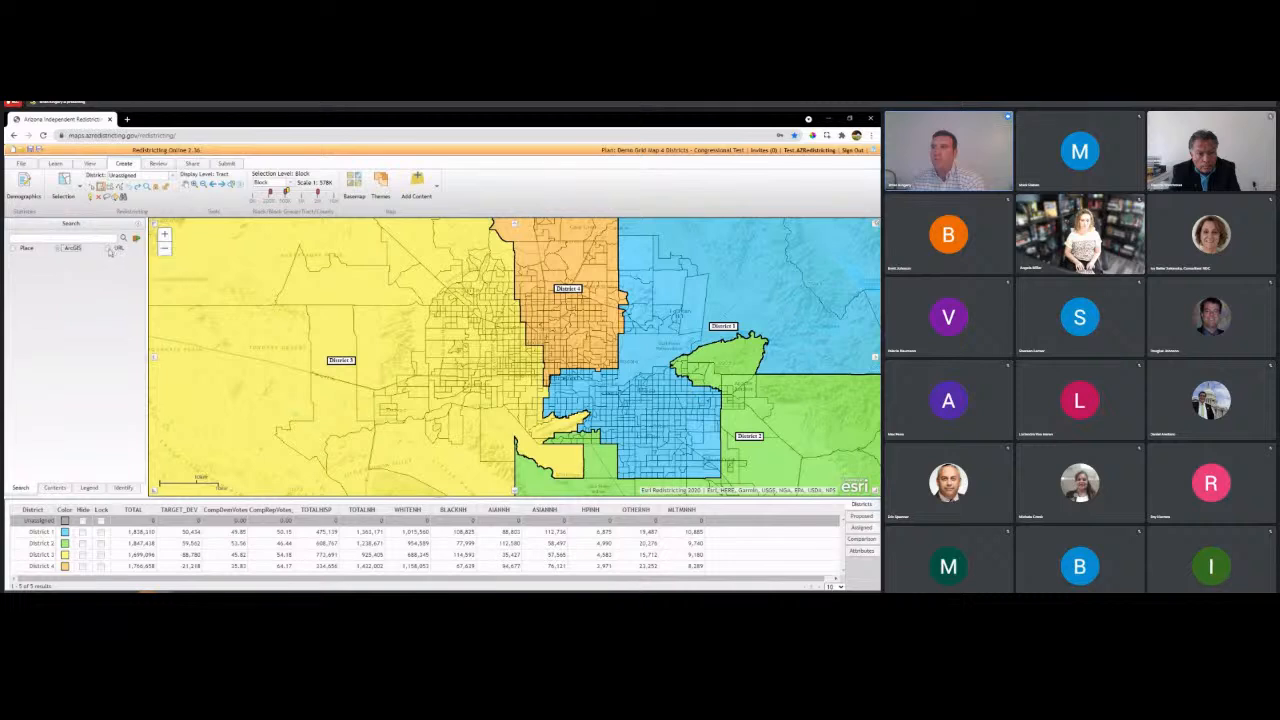
click(109, 248)
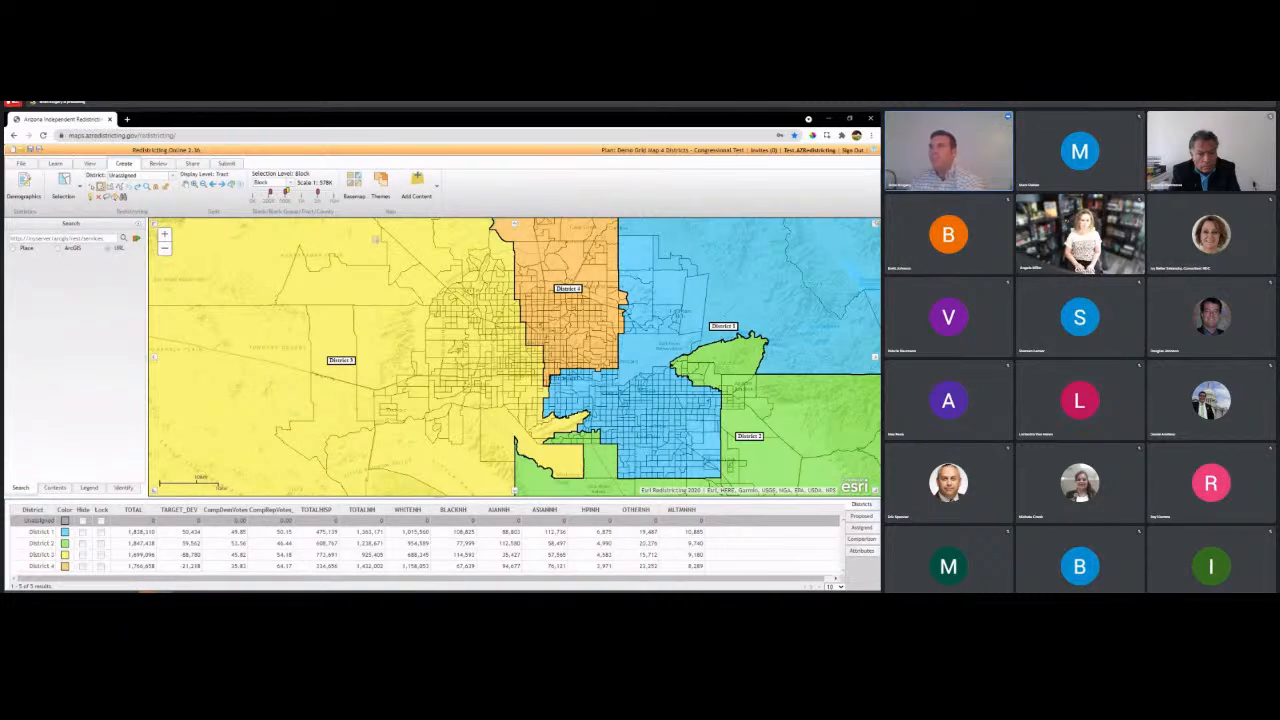
- Open the Plan Histogram and move it clear of the map's central districts
click(157, 165)
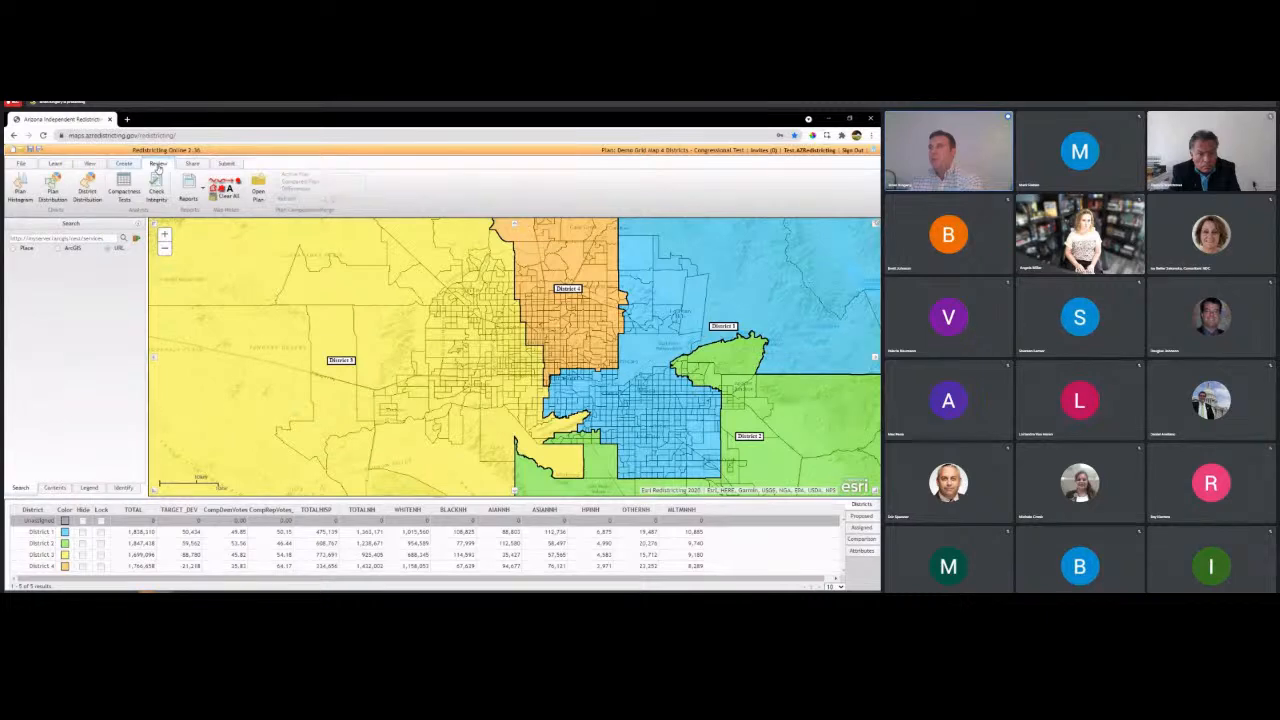
click(20, 191)
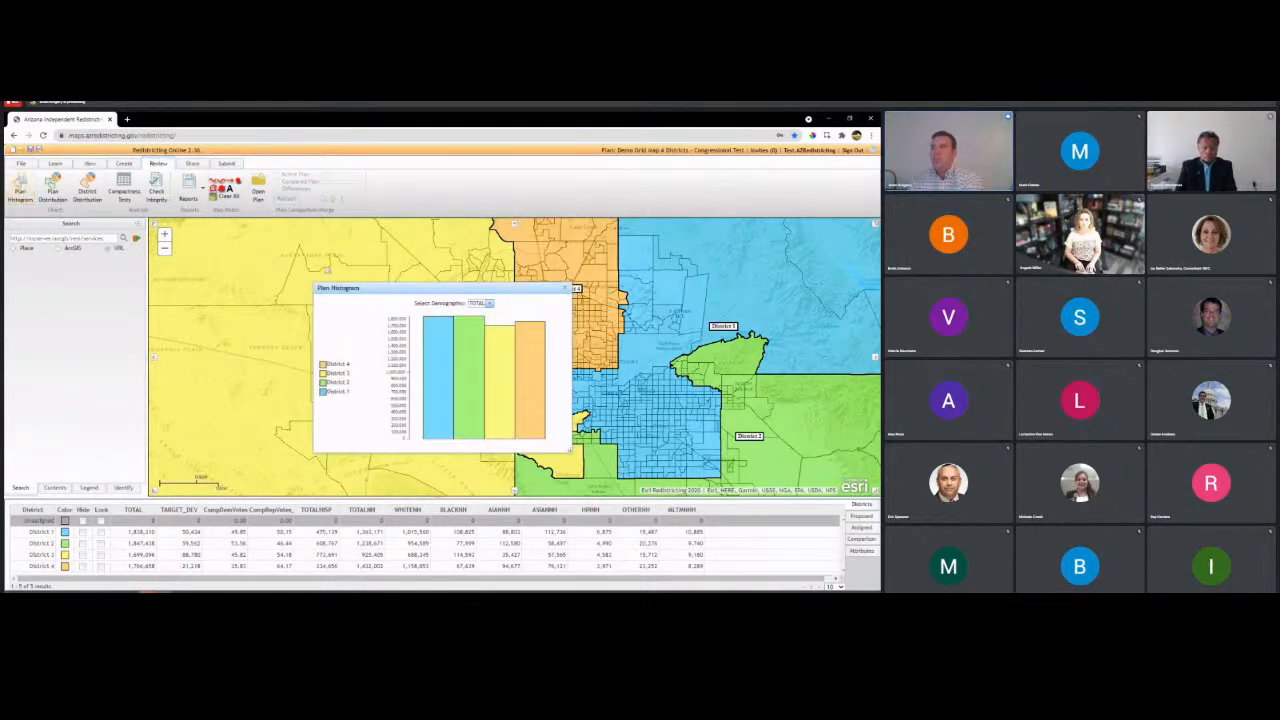
drag(395, 288, 181, 280)
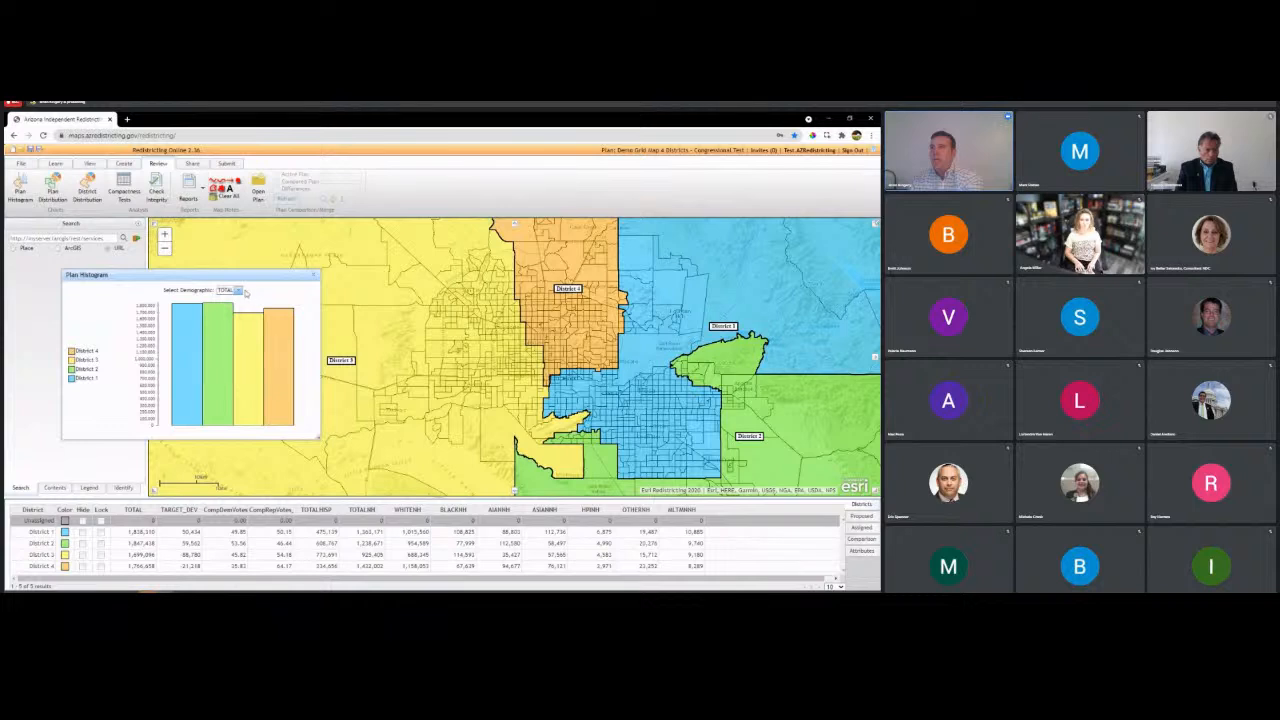
- Compare the districts in the histogram by CompDemVotes_P, CompRepVotes_P and TOTALHSP in turn
click(240, 290)
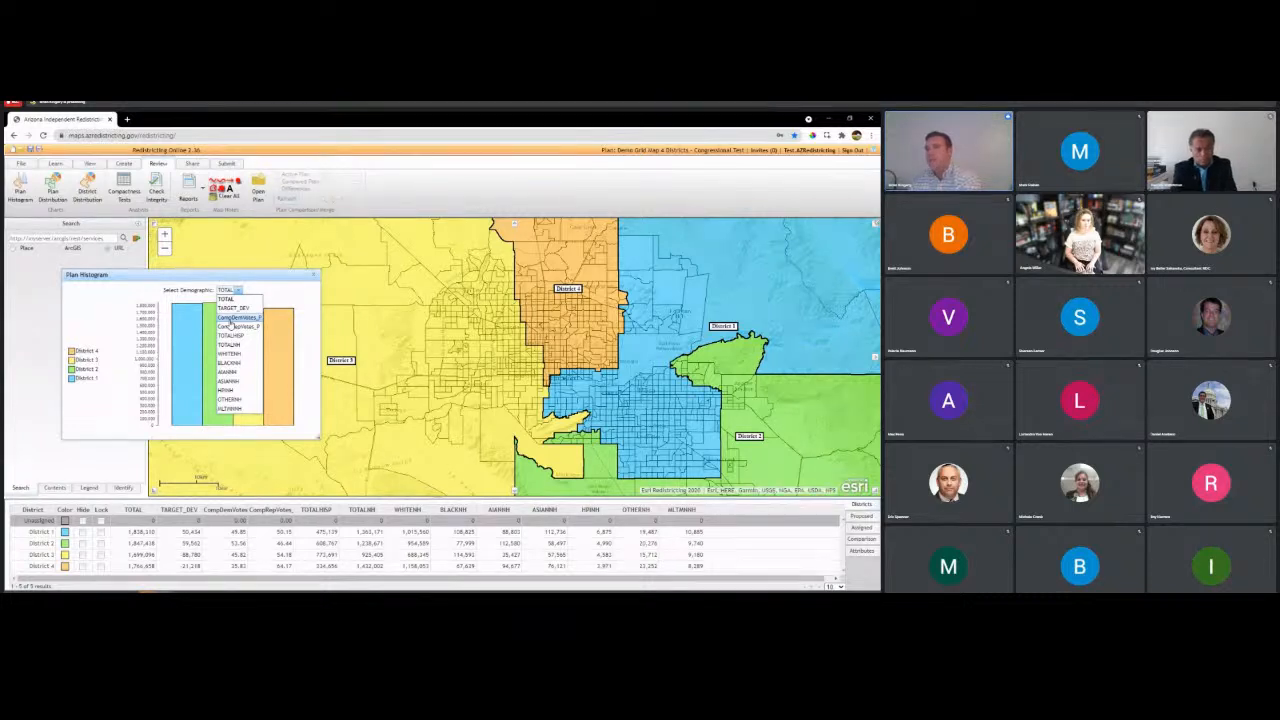
click(231, 319)
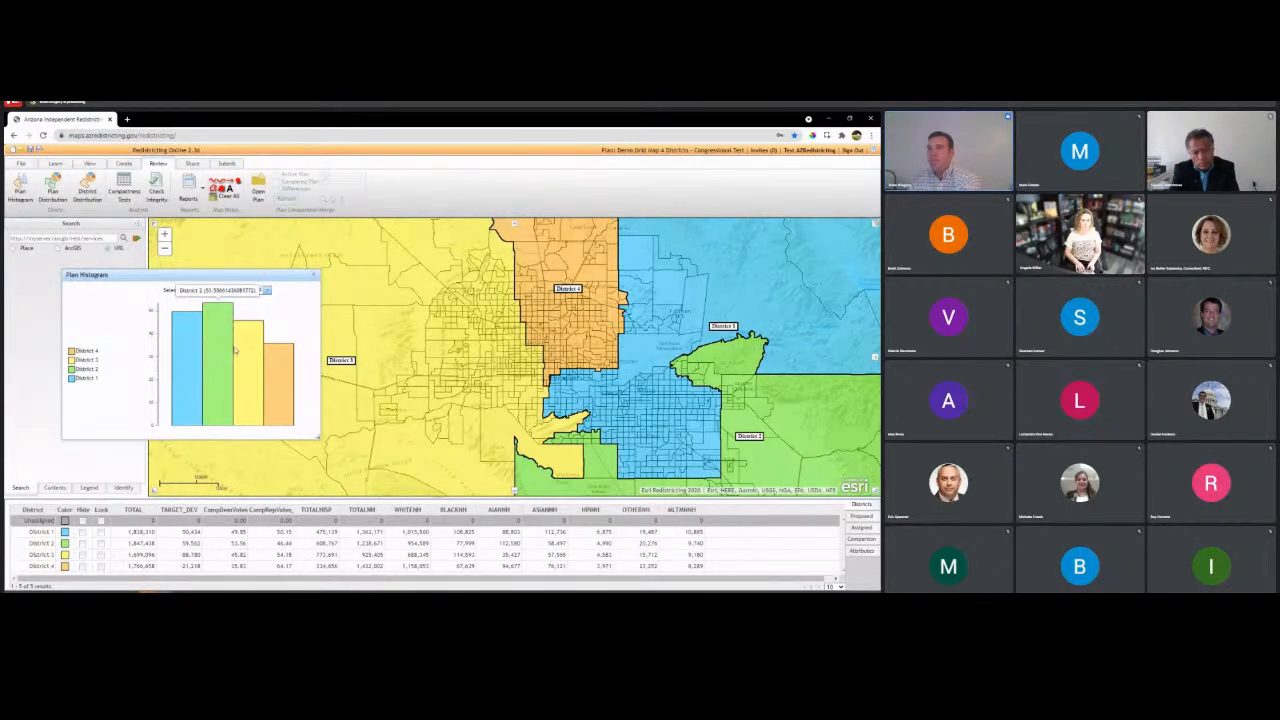
click(266, 290)
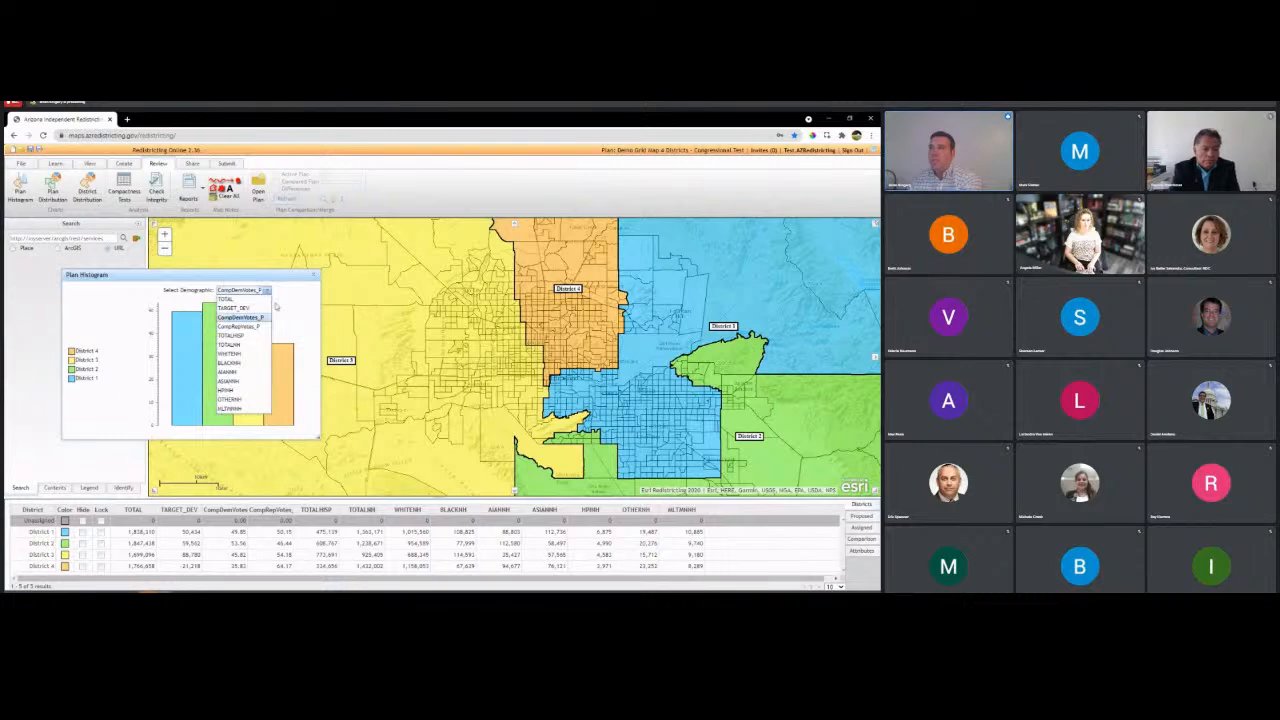
click(258, 330)
click(265, 290)
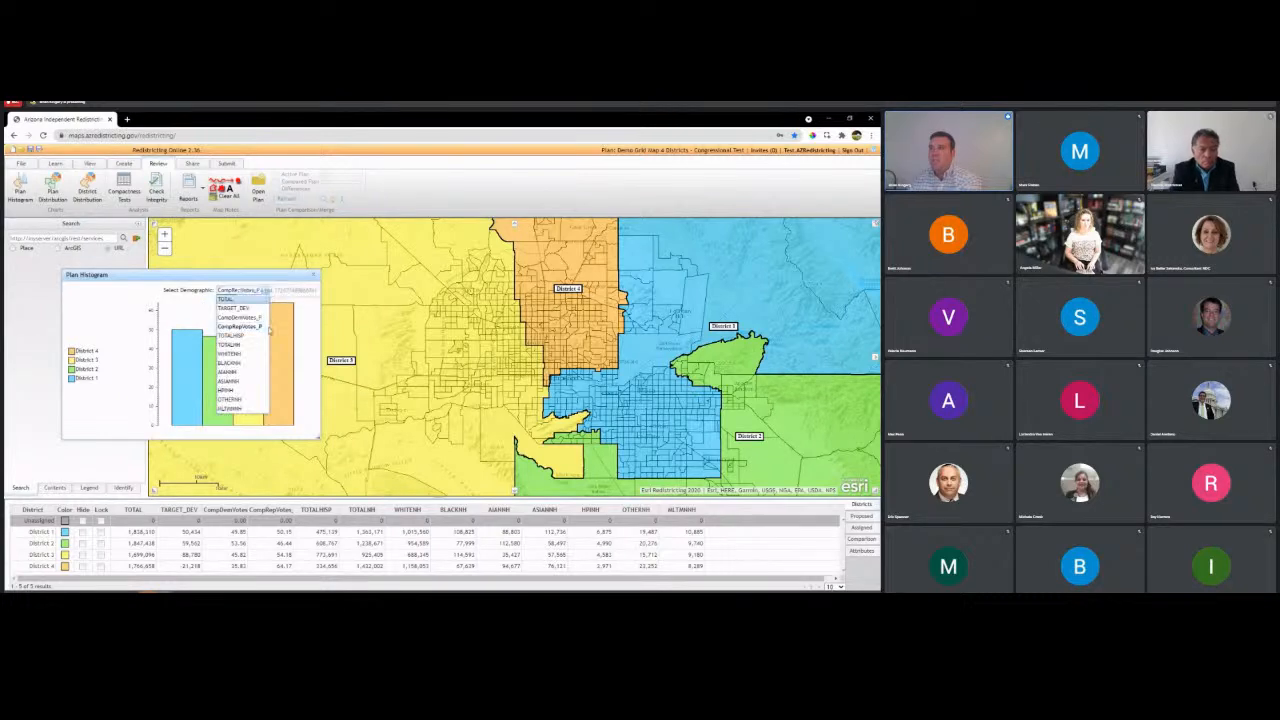
click(250, 339)
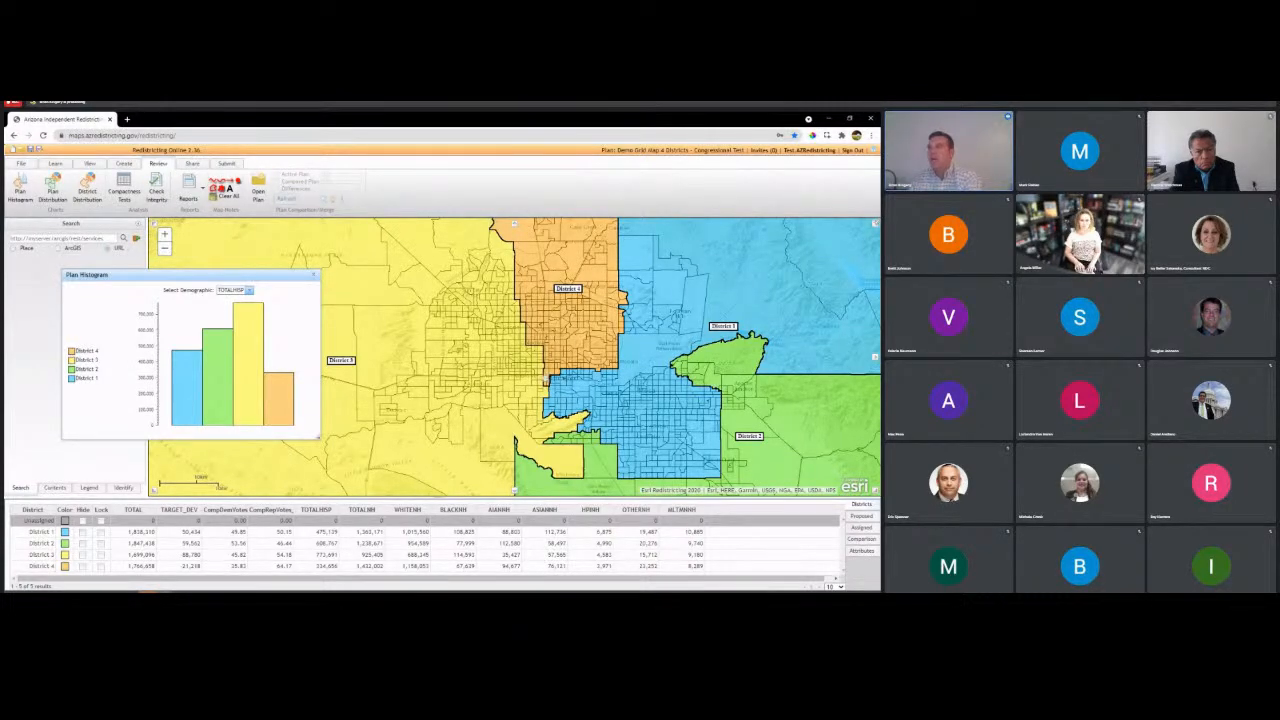
- Select the blocks at the northwest corner of District 1 with a rectangle and assign them to District 4
scroll(545, 378, up, 2)
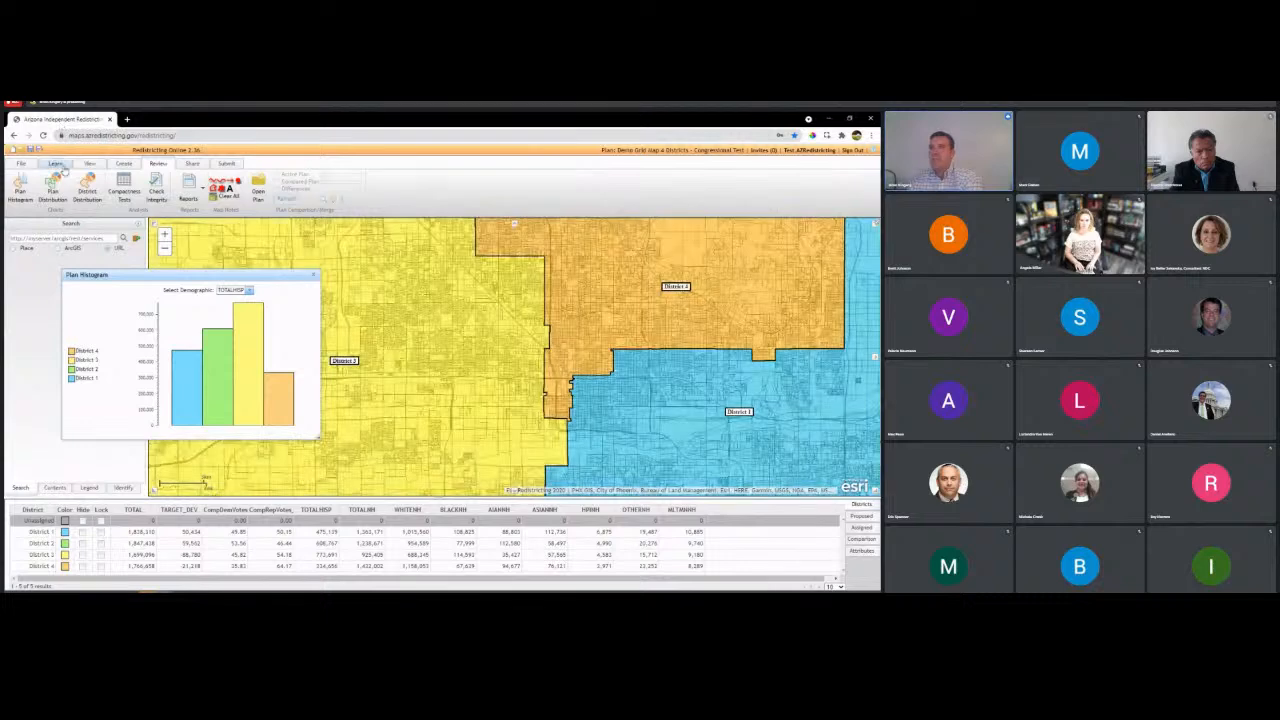
click(123, 164)
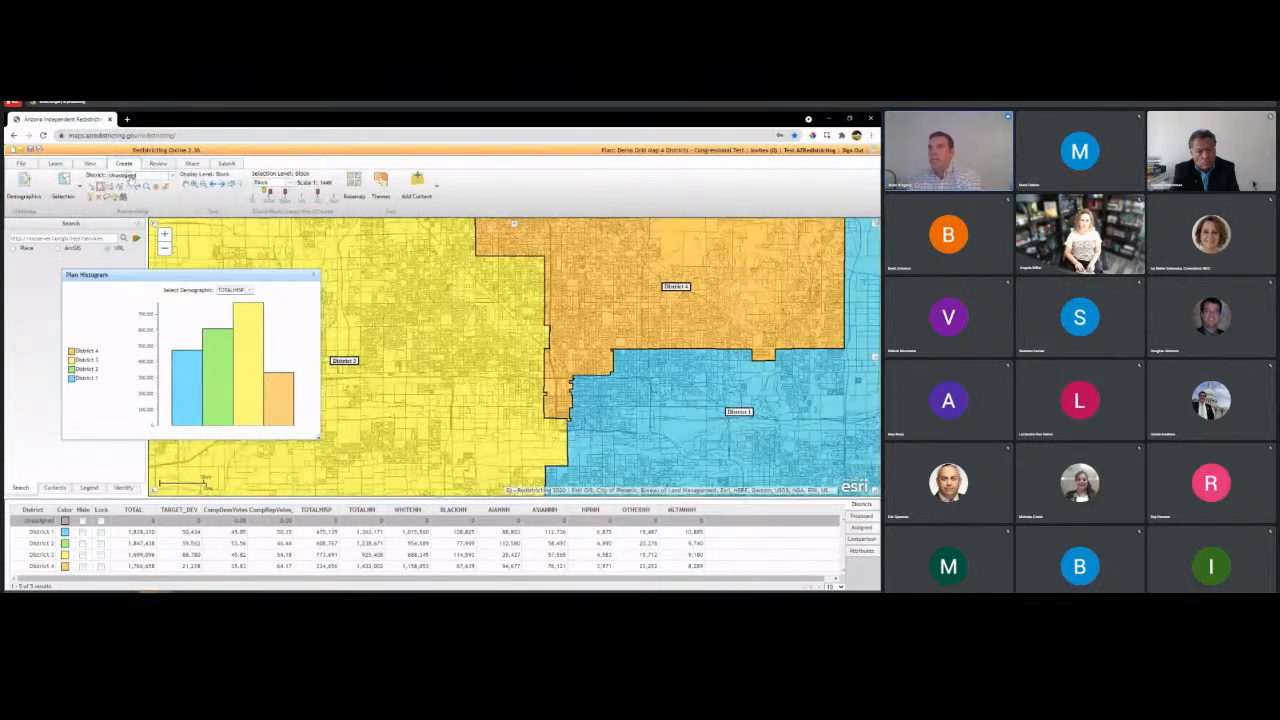
click(172, 176)
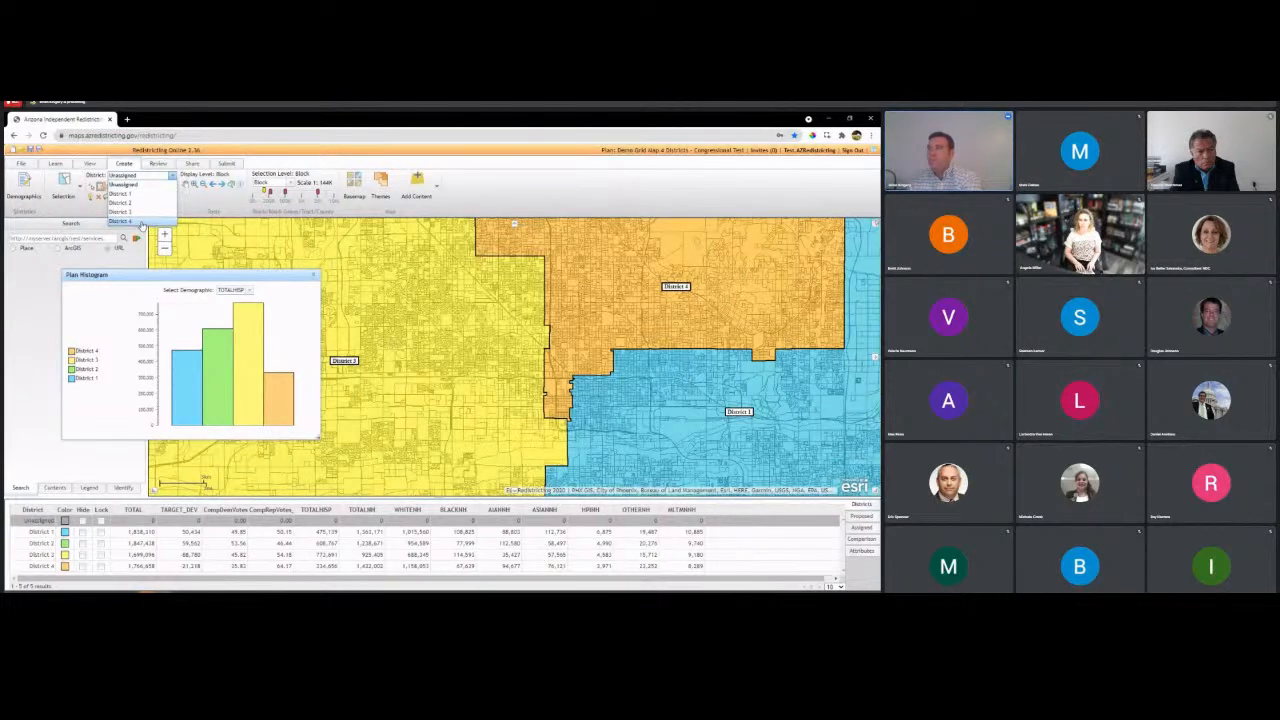
click(141, 222)
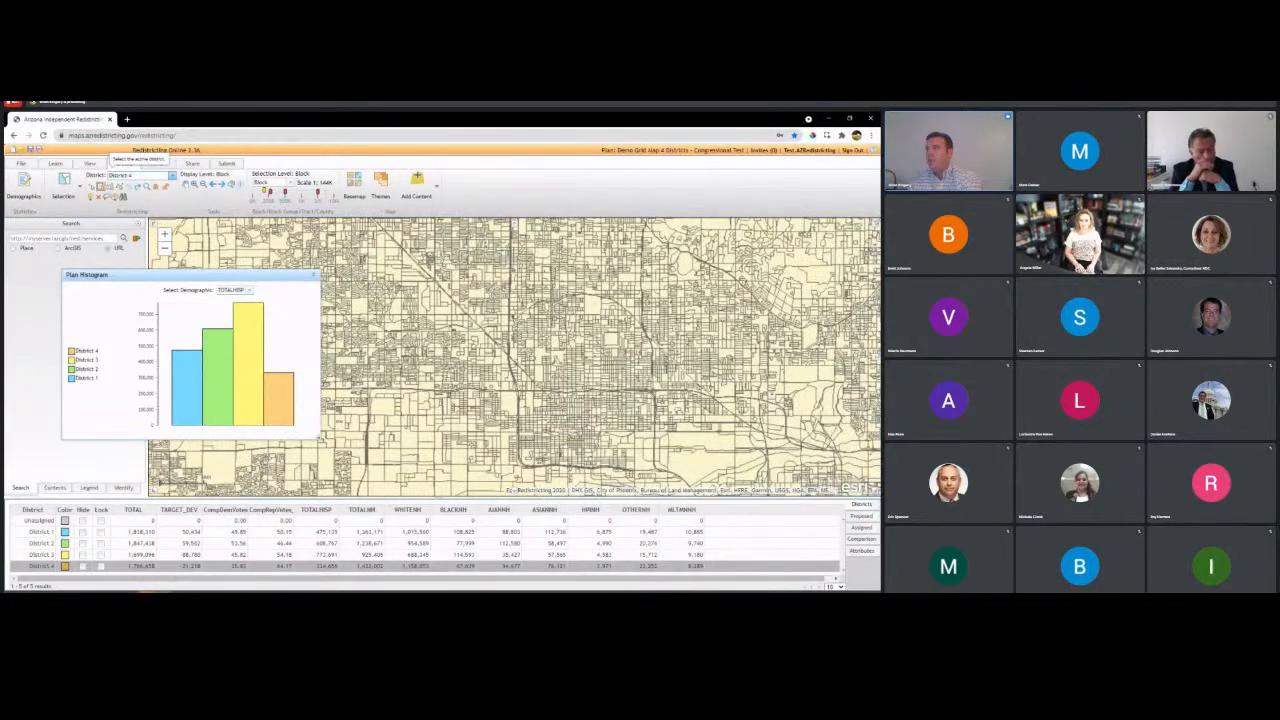
scroll(648, 359, up, 2)
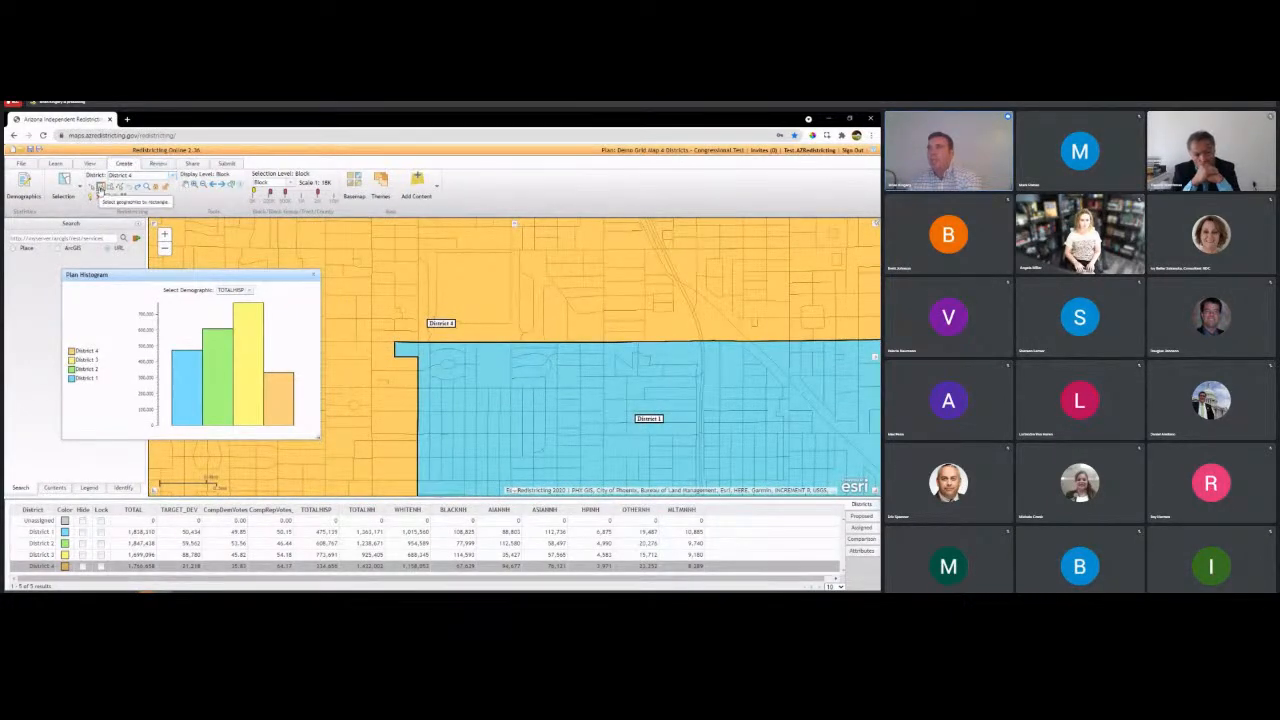
click(100, 188)
drag(383, 327, 508, 382)
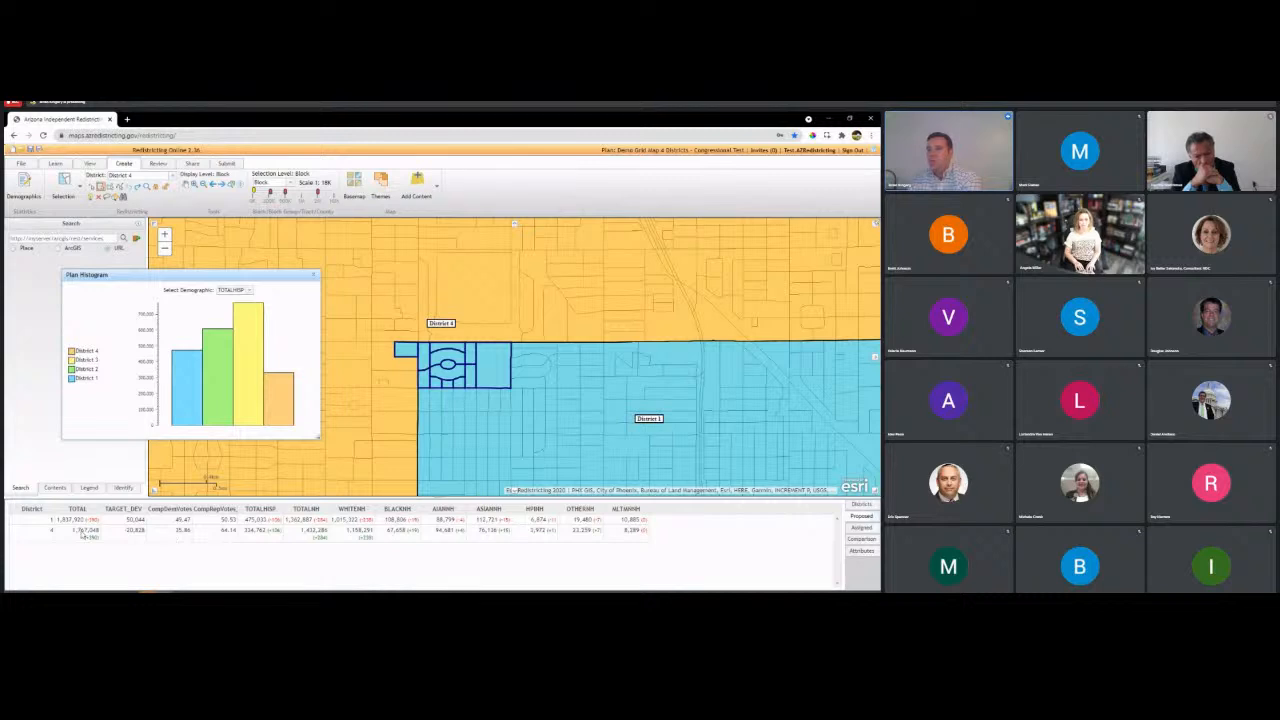
click(108, 199)
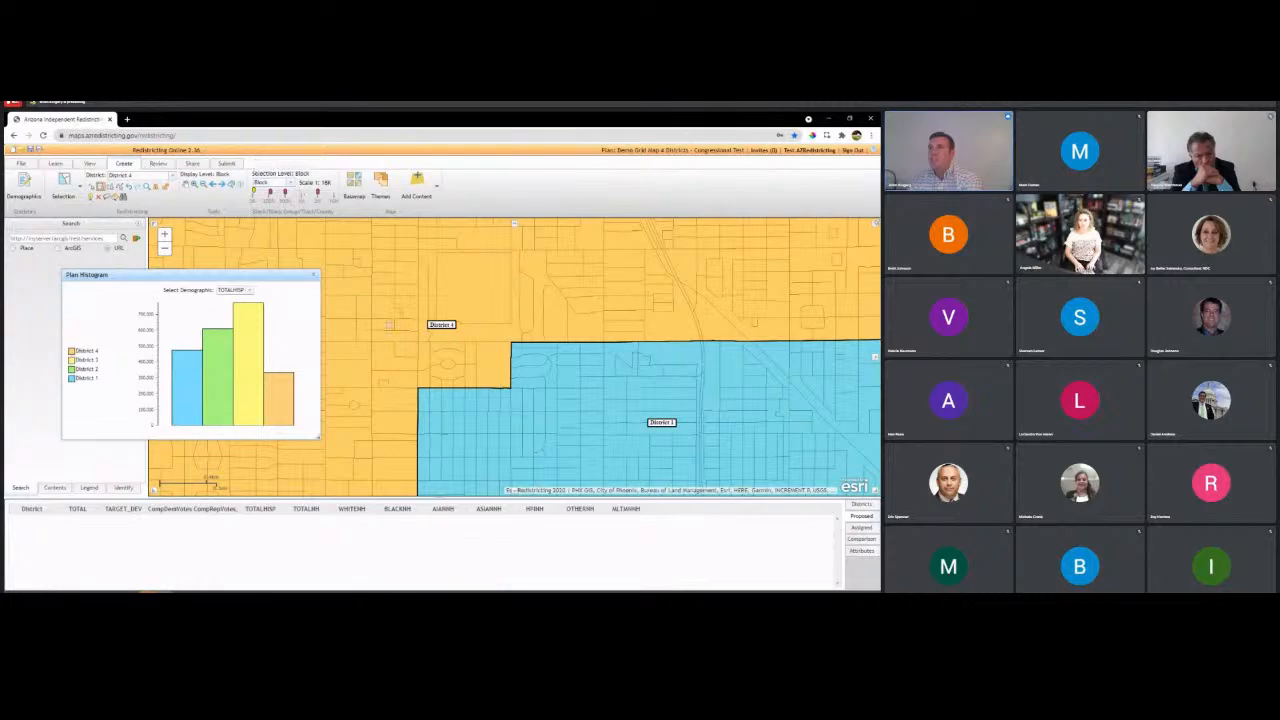
- Set the selection level to County, select the large county spanning the metro area for District 4, and move the histogram off it
scroll(418, 352, down, 1)
scroll(407, 346, down, 4)
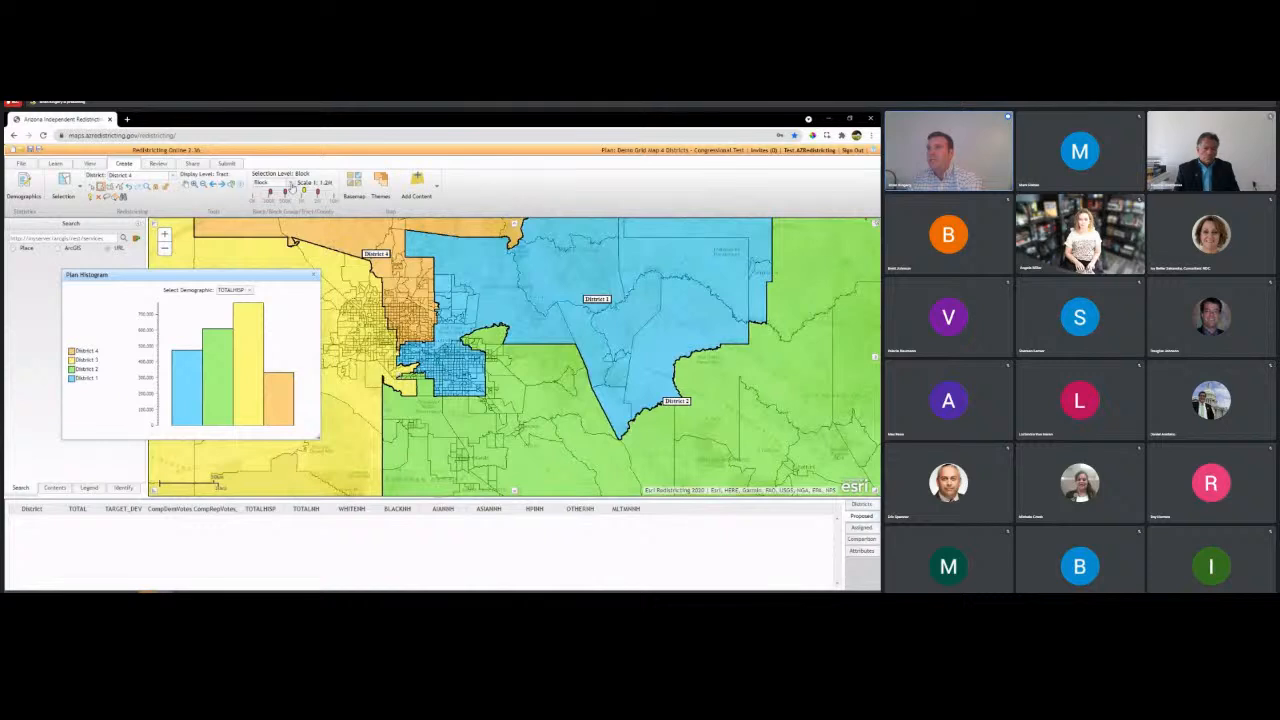
click(289, 182)
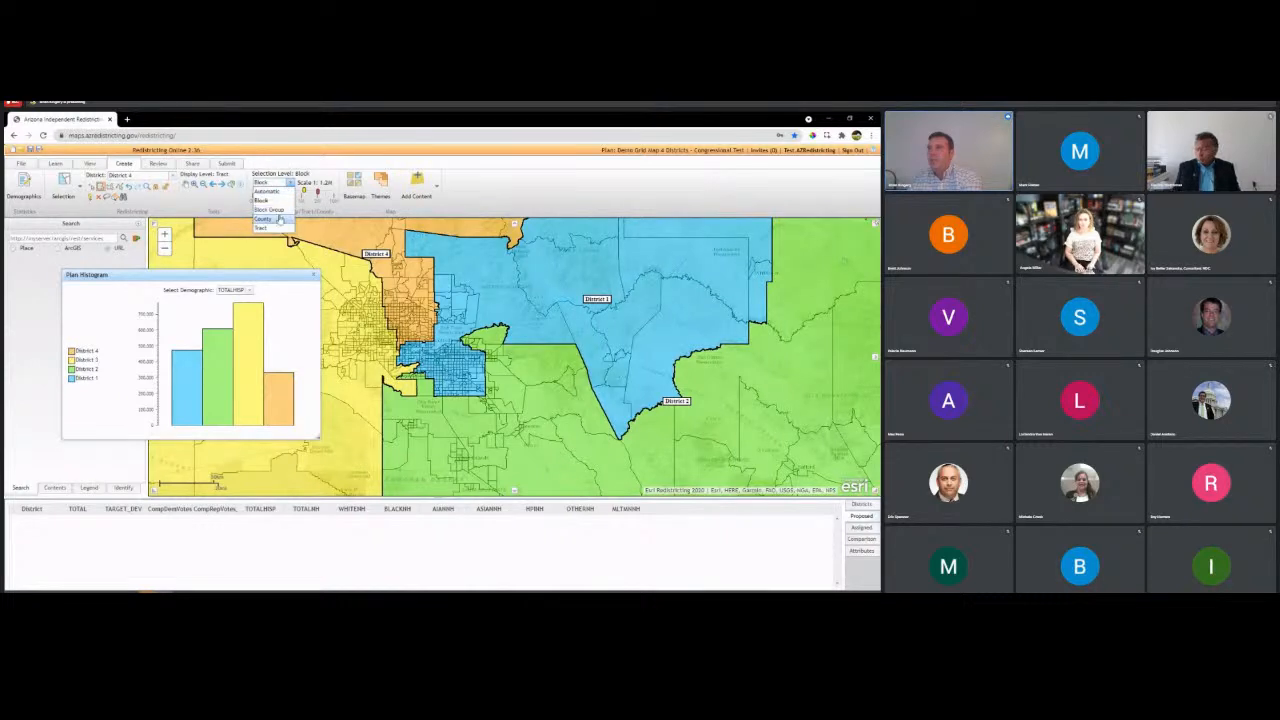
click(275, 219)
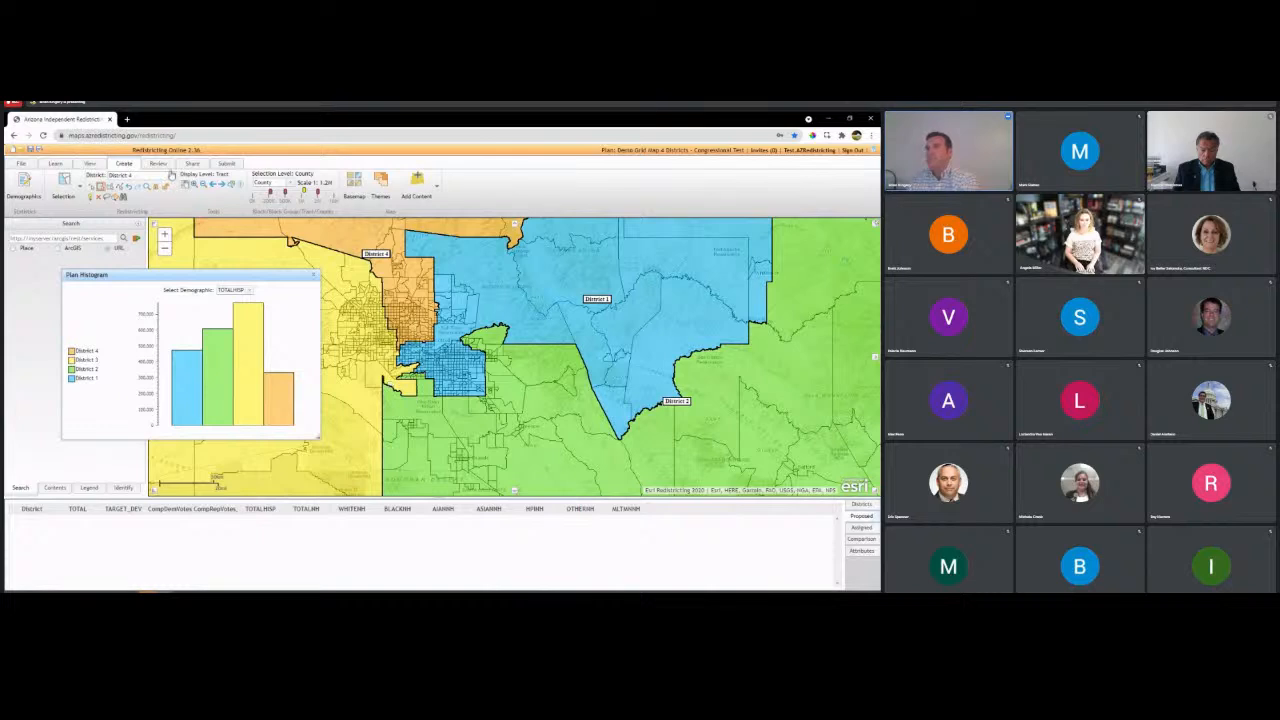
click(333, 277)
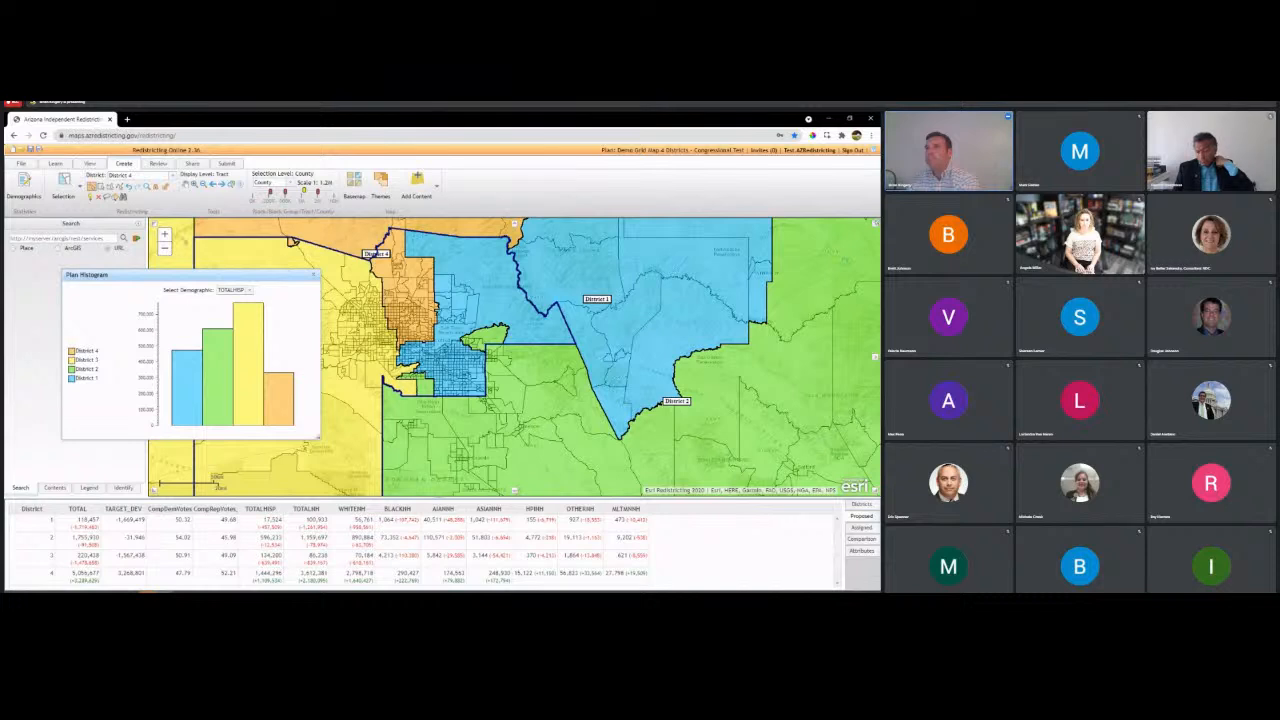
drag(308, 275, 259, 318)
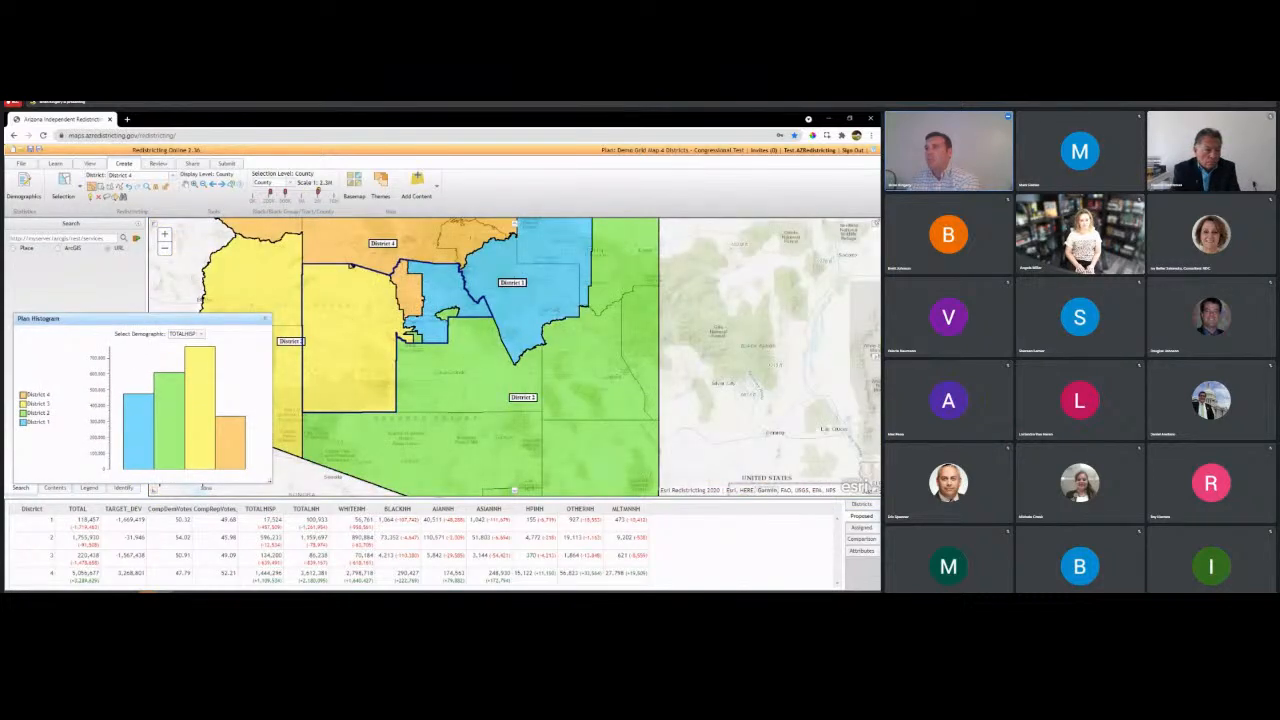
- Assign the selected metro county to District 4 and compare the districts' TOTAL in the Plan Histogram
click(100, 189)
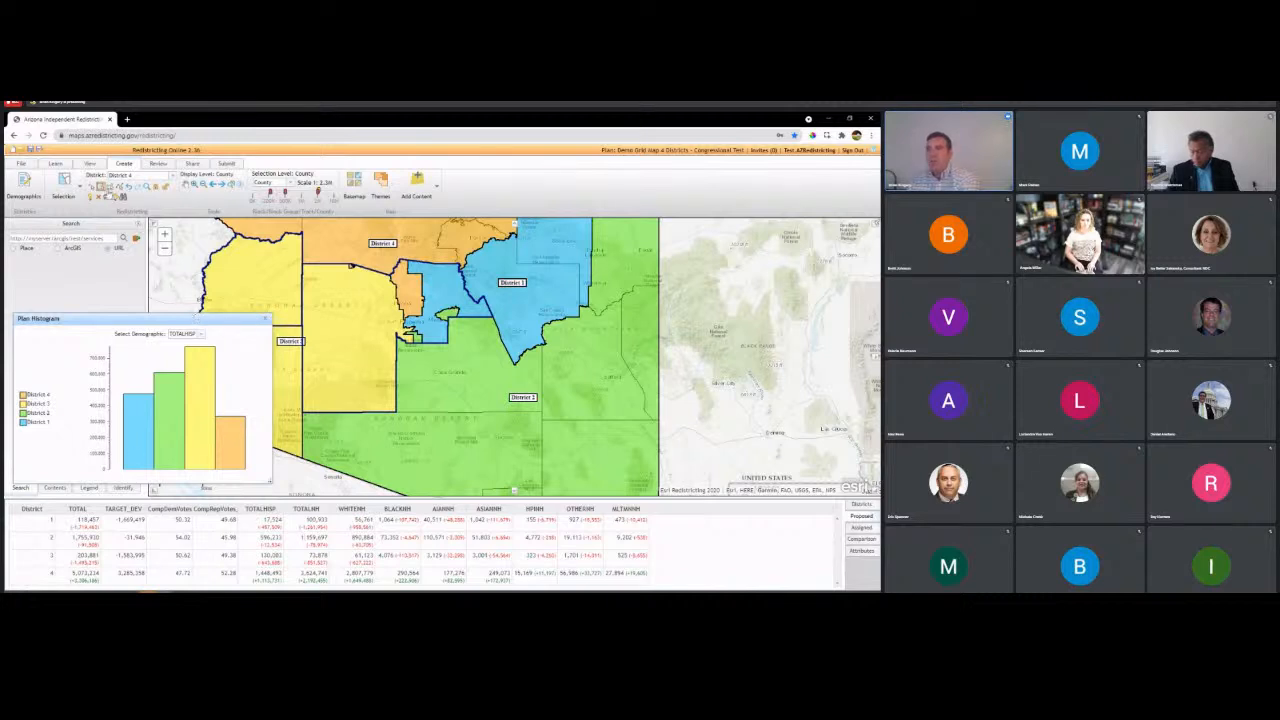
click(107, 198)
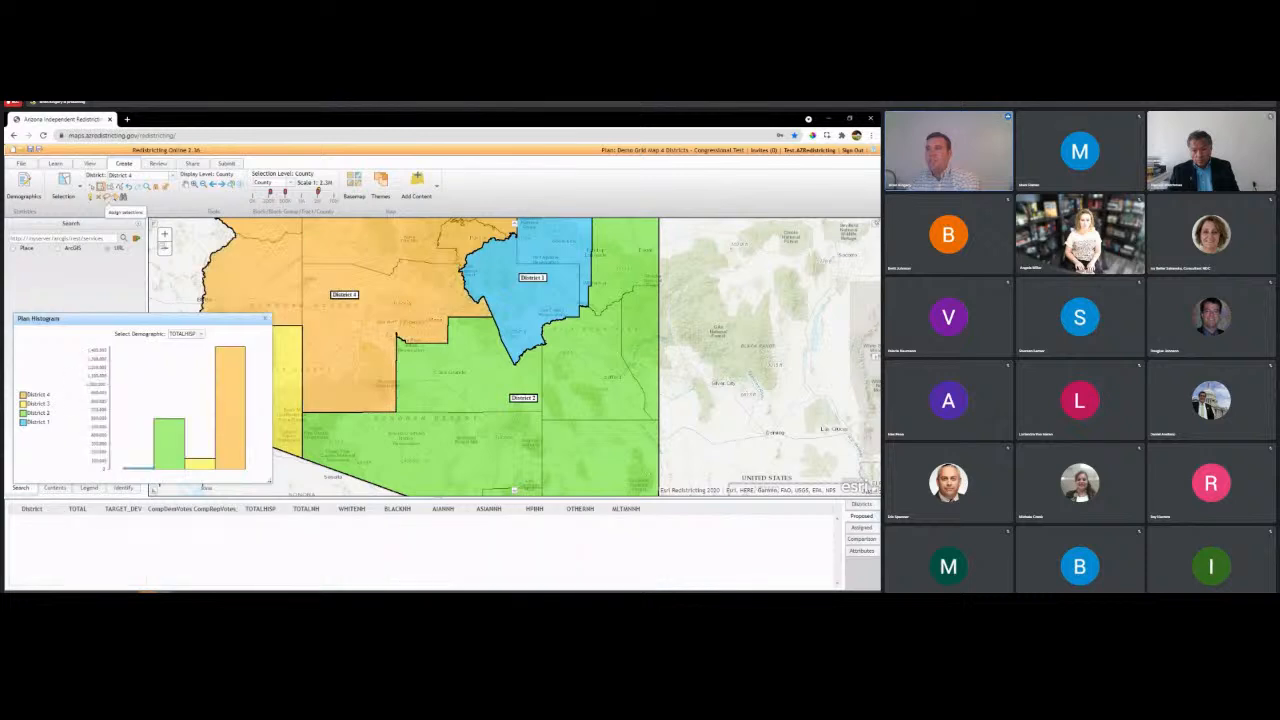
mouse_move(233, 463)
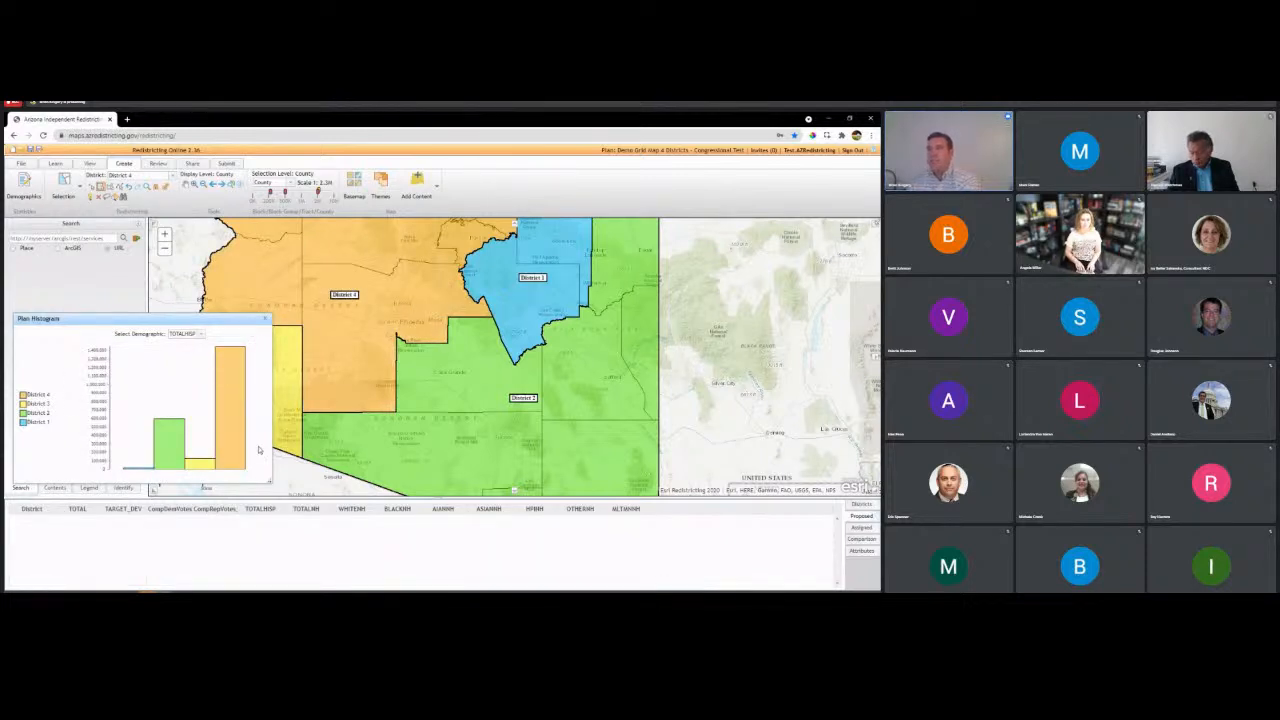
click(200, 338)
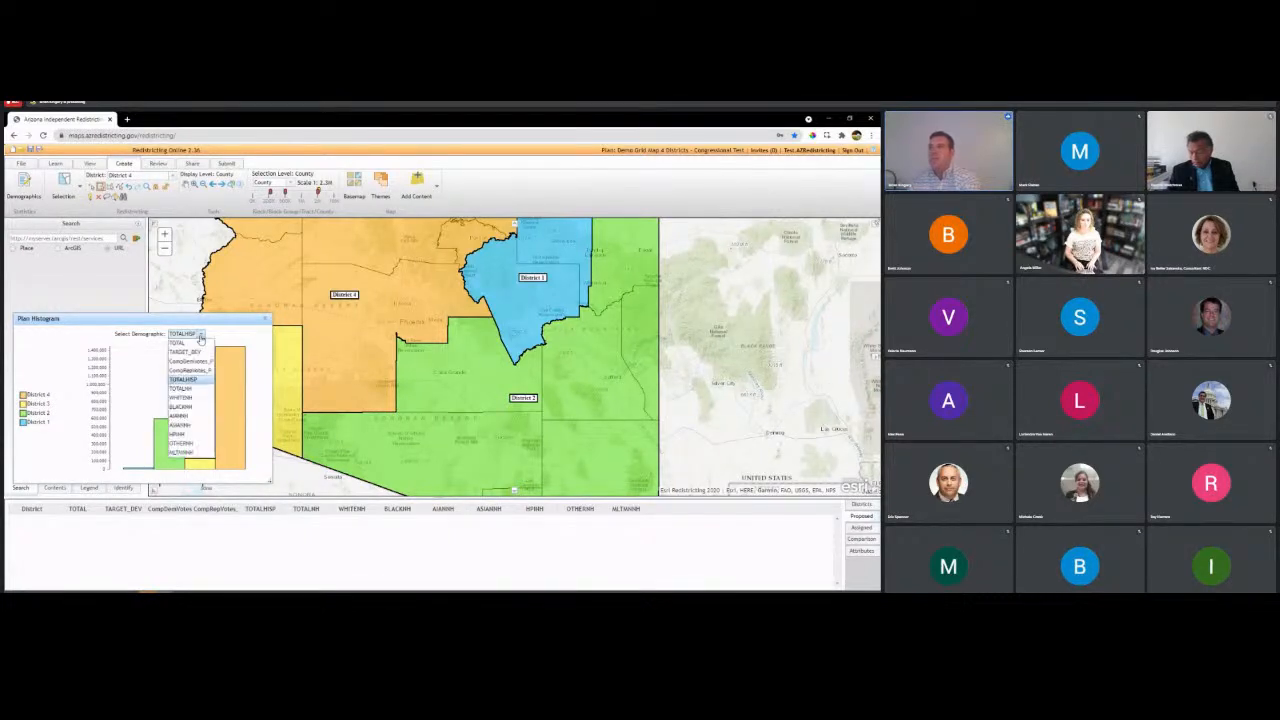
click(196, 345)
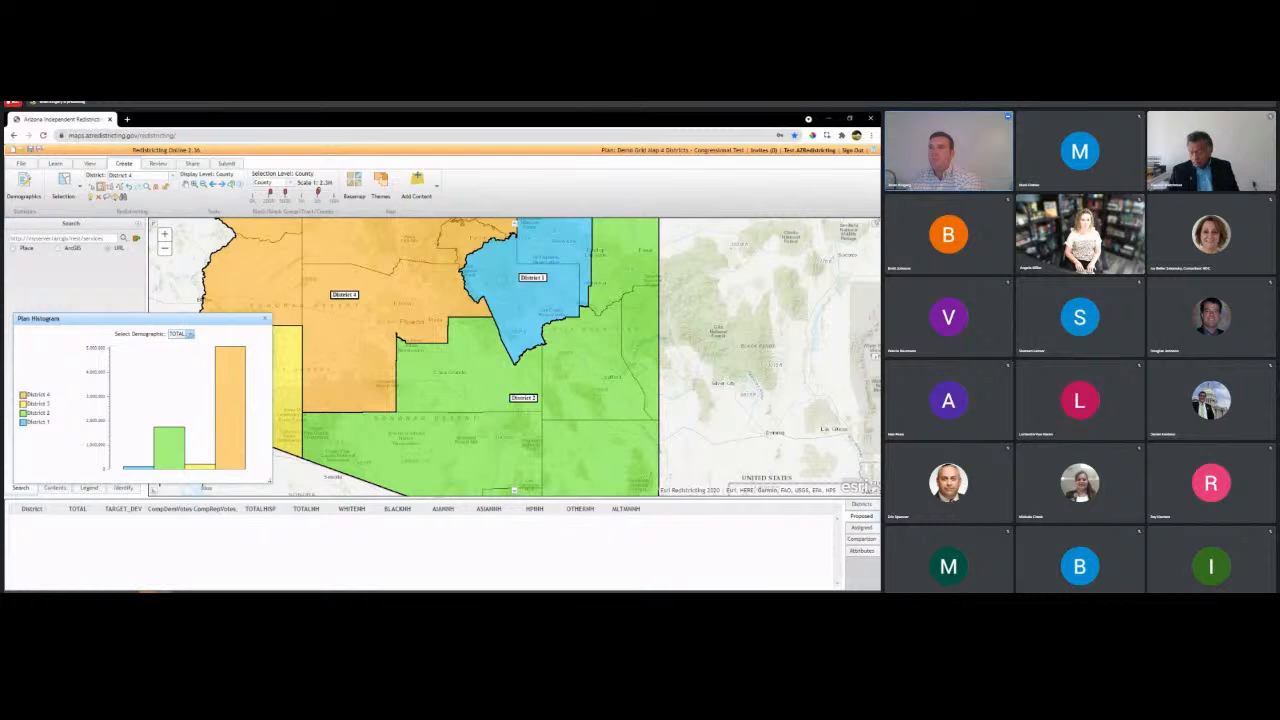
- Undo the metro county's assignment to District 4 and close the Plan Histogram
click(129, 187)
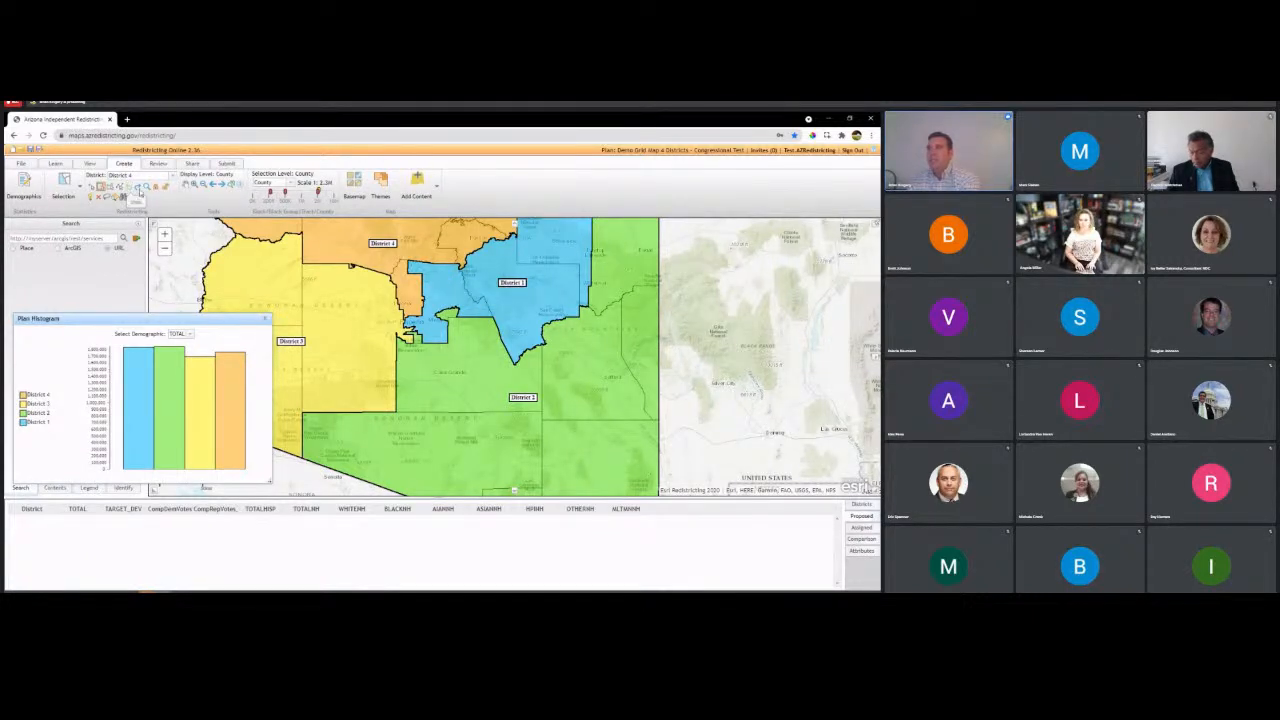
click(265, 322)
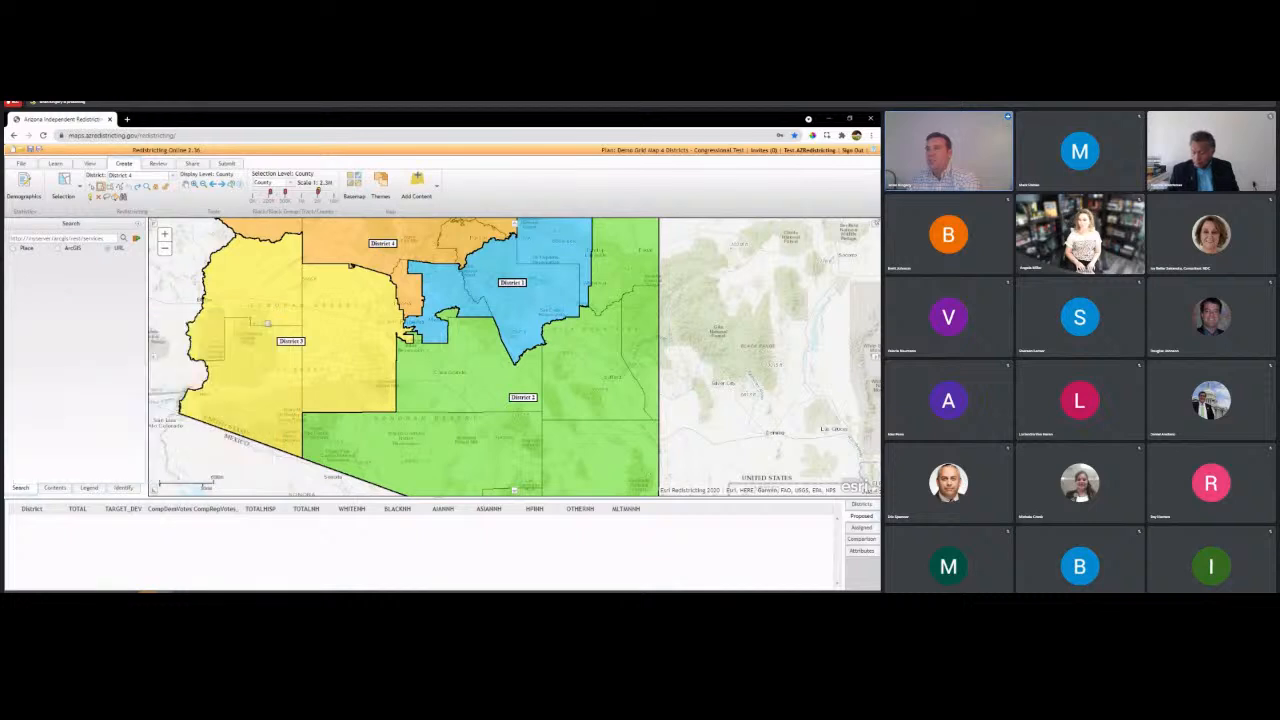
- Show the district statistics table, run the integrity check on the plan, and close its results
click(159, 164)
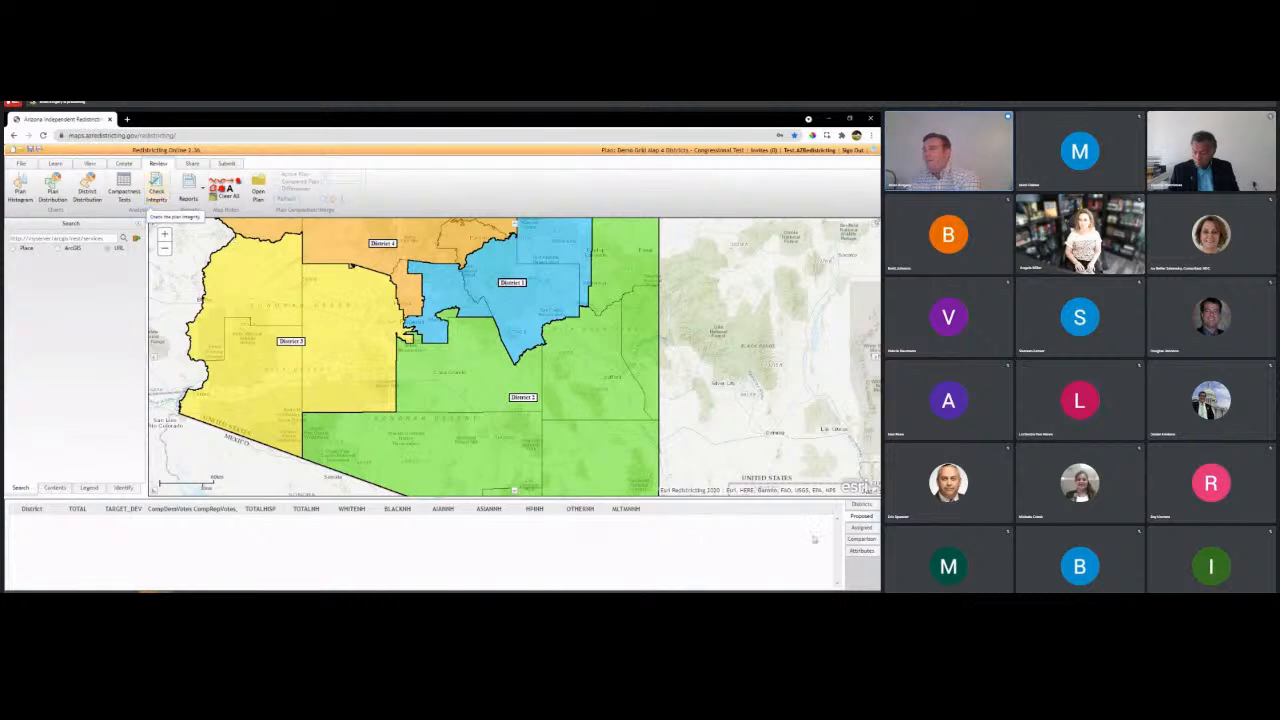
click(851, 505)
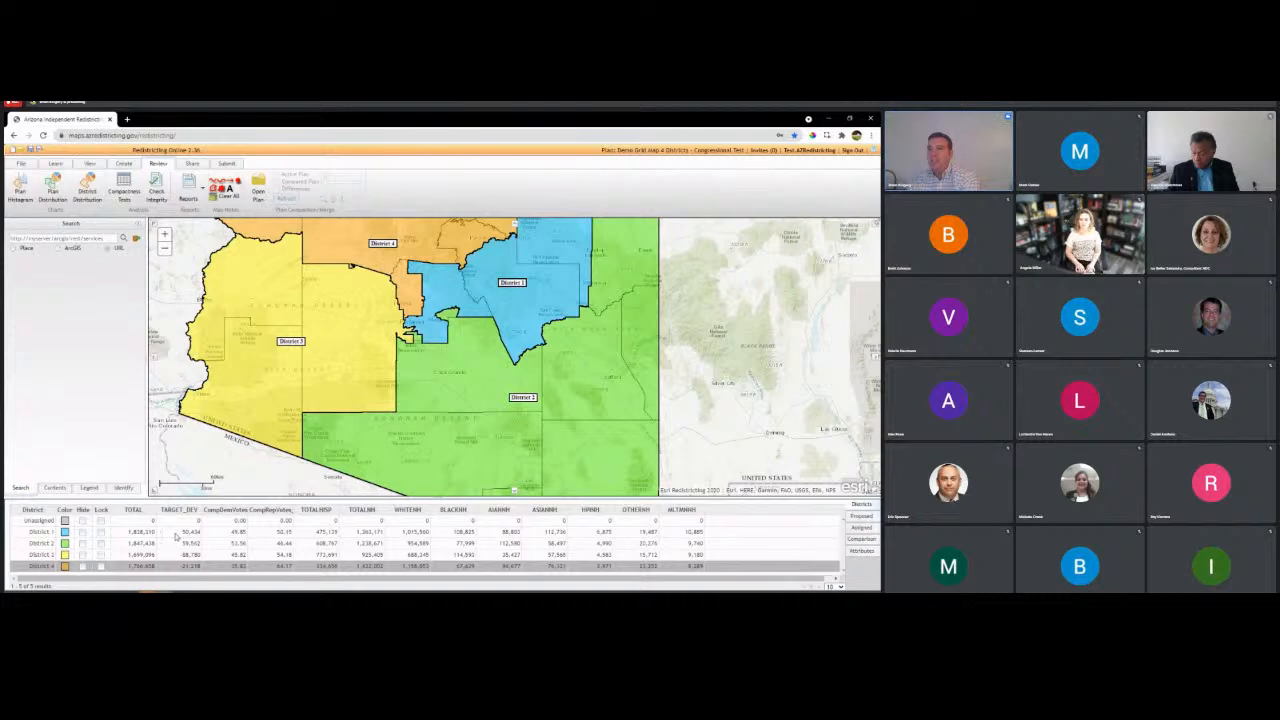
click(156, 192)
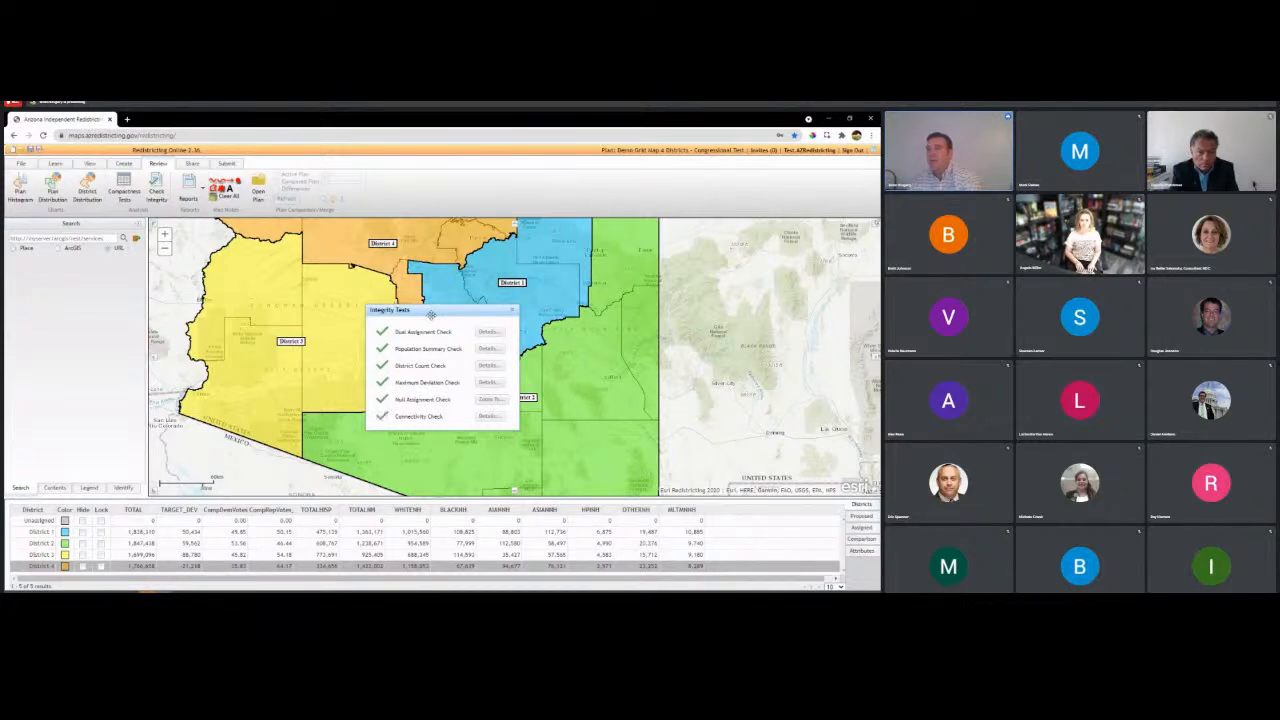
click(513, 313)
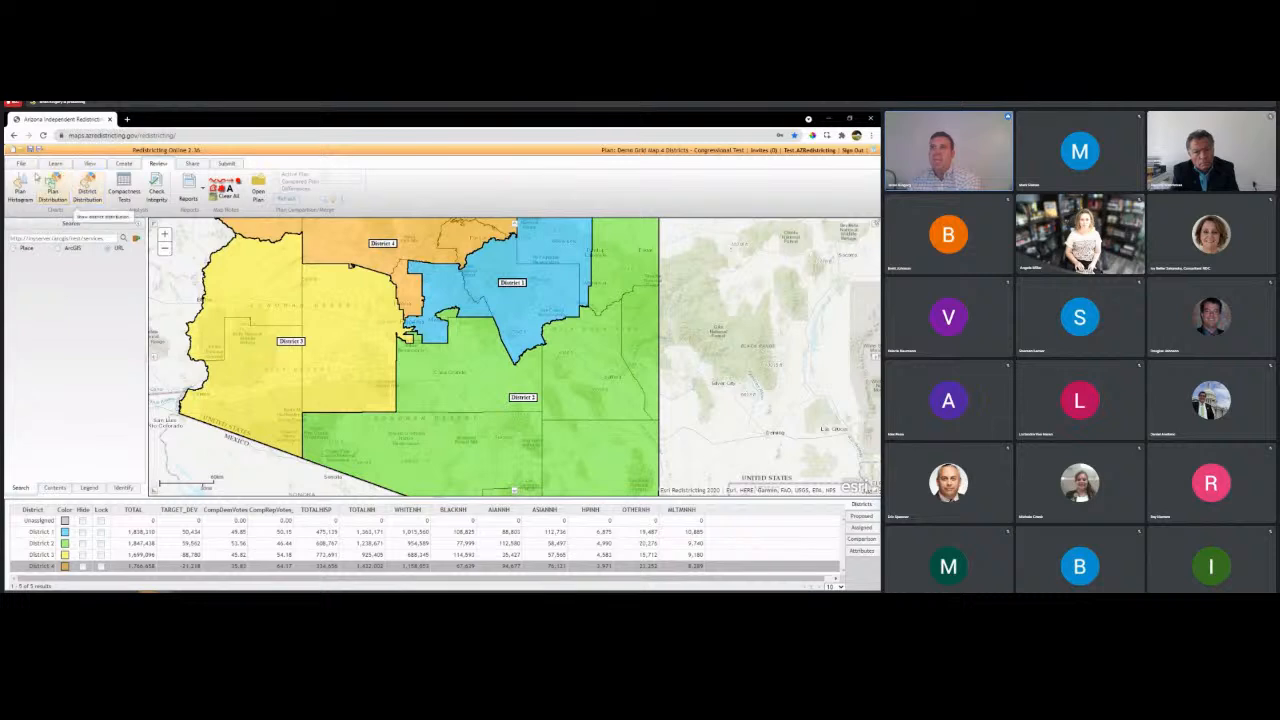
- Select the southeastern counties of District 2 one by one, review the proposed changes, and assign them to District 4
click(123, 163)
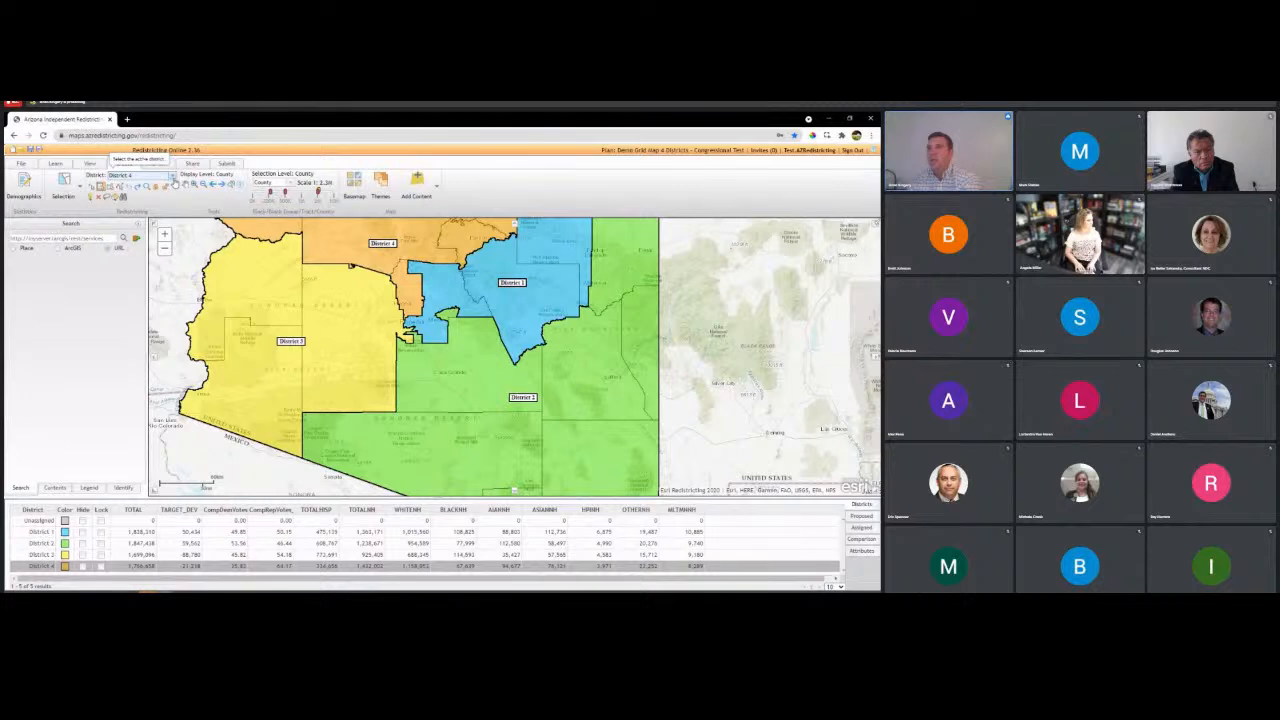
click(91, 199)
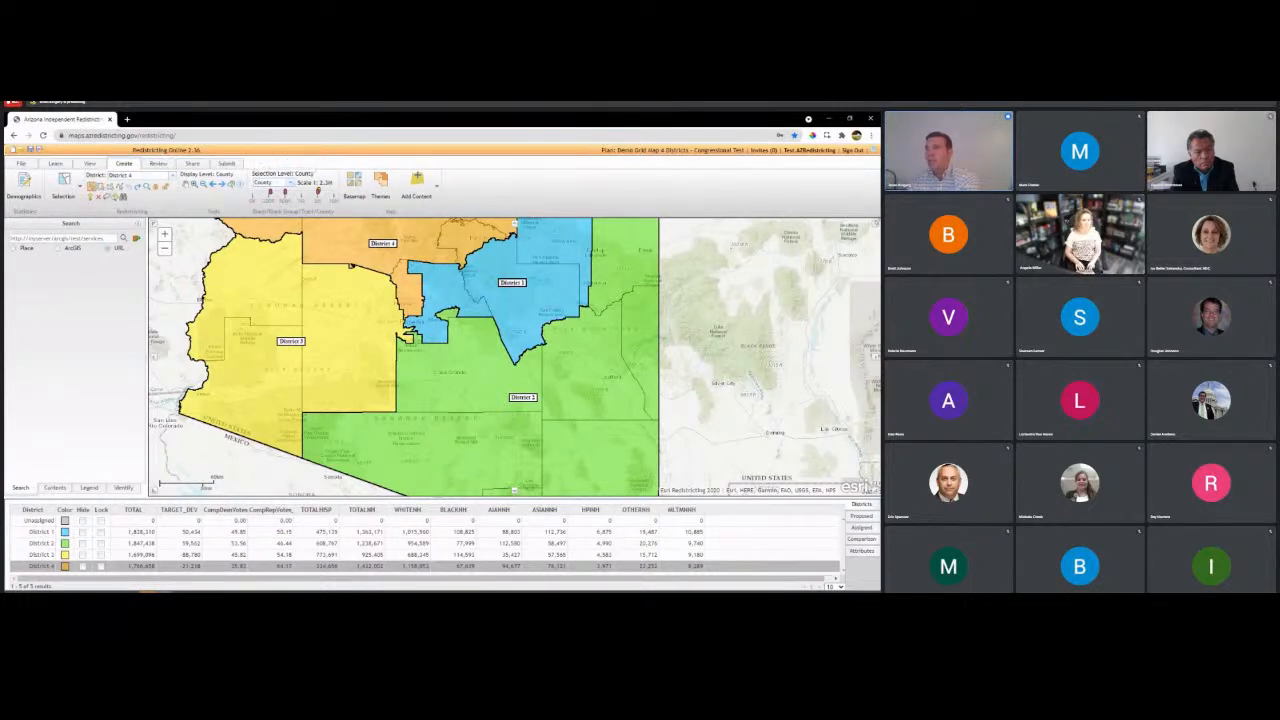
click(600, 457)
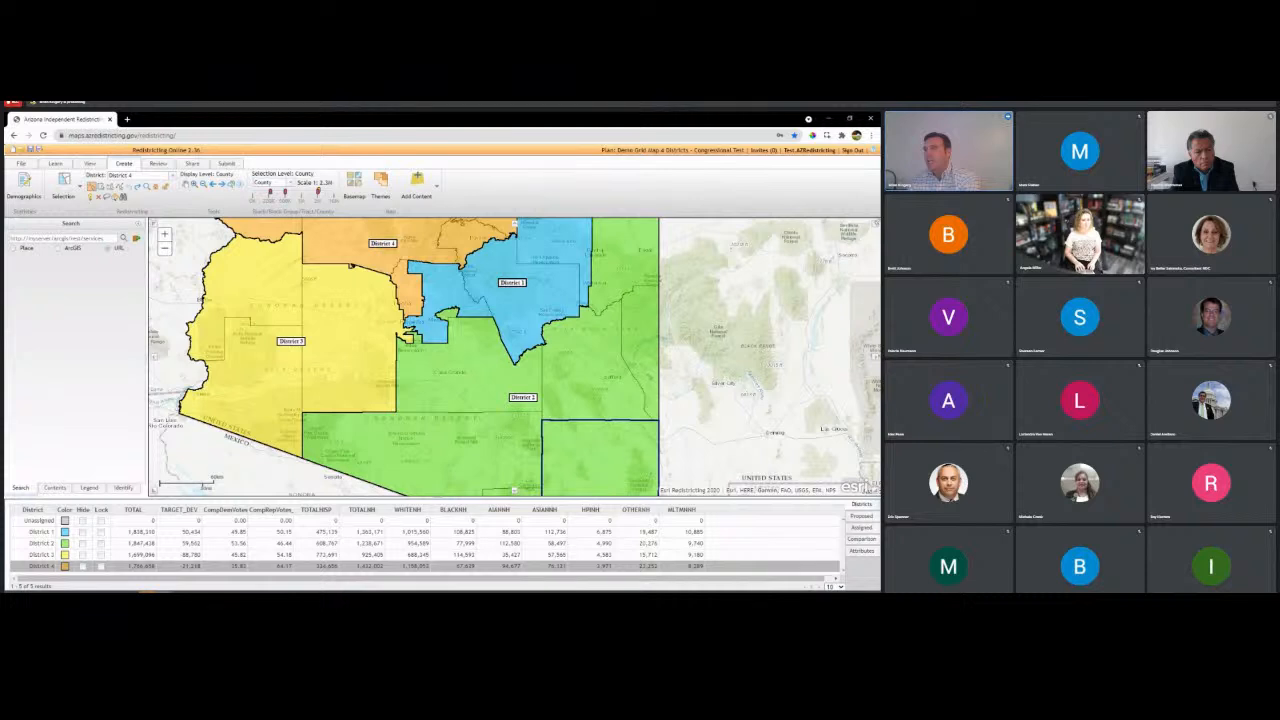
click(640, 345)
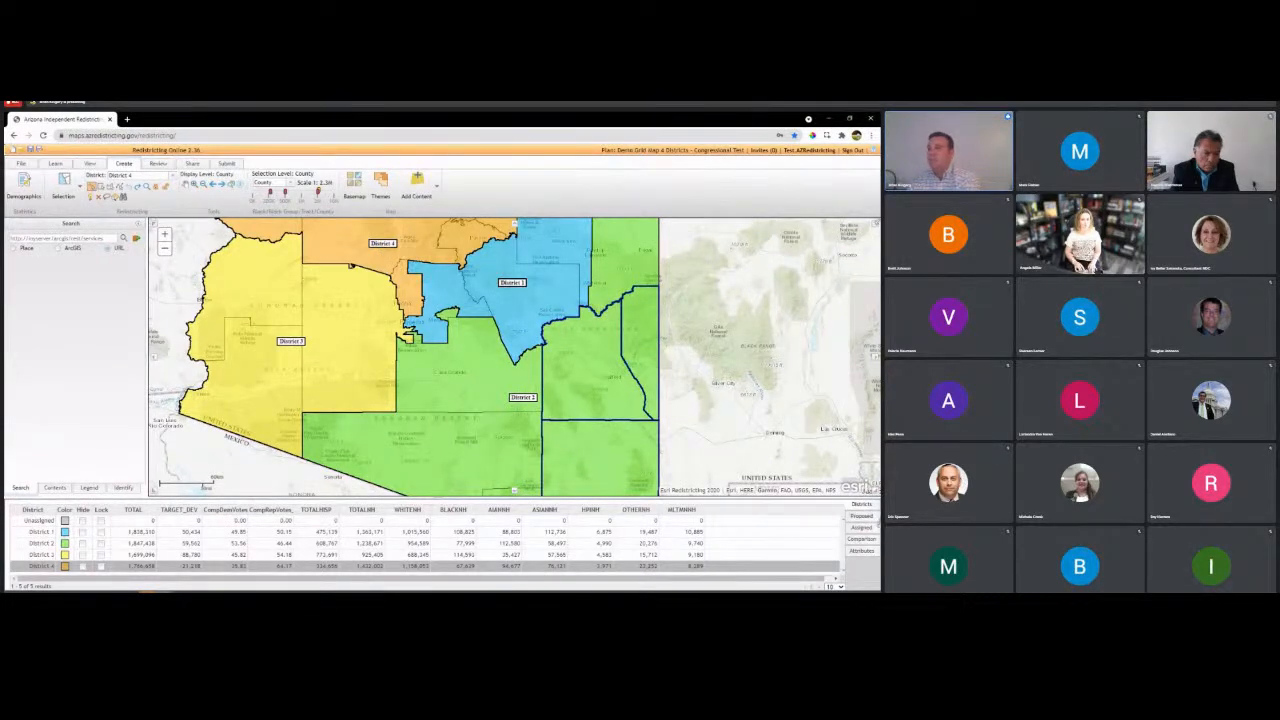
click(861, 516)
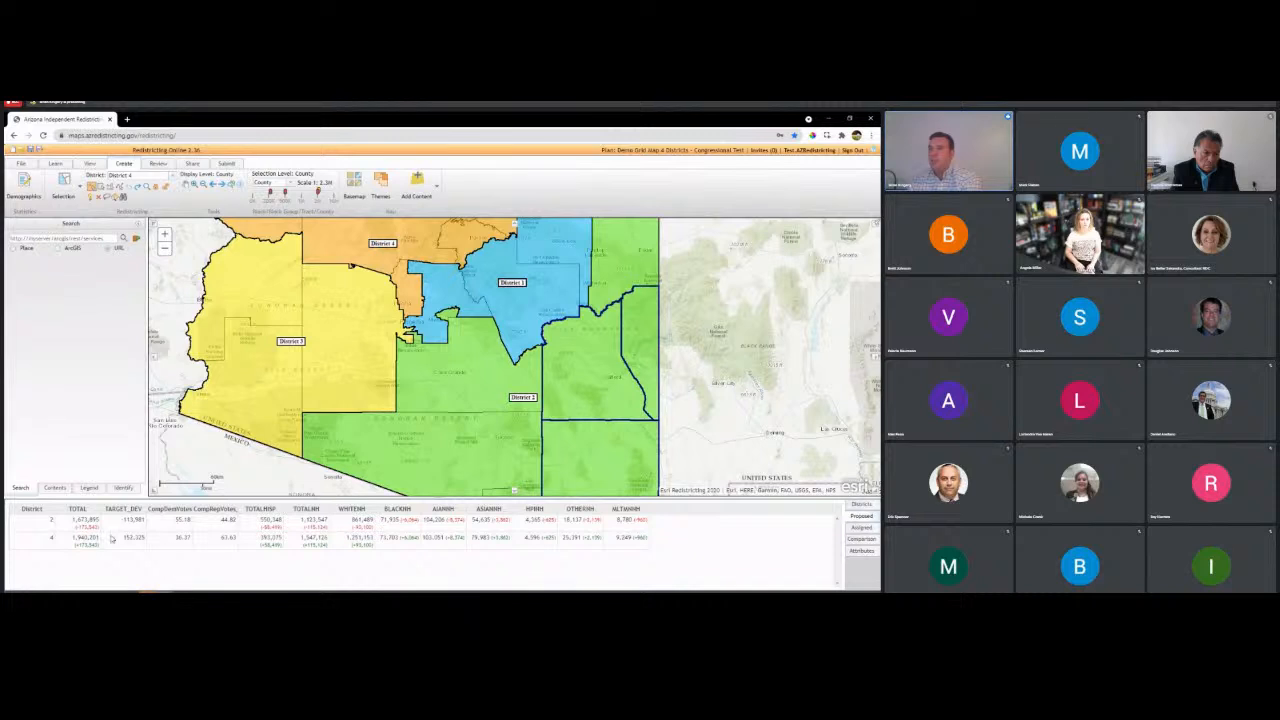
click(106, 197)
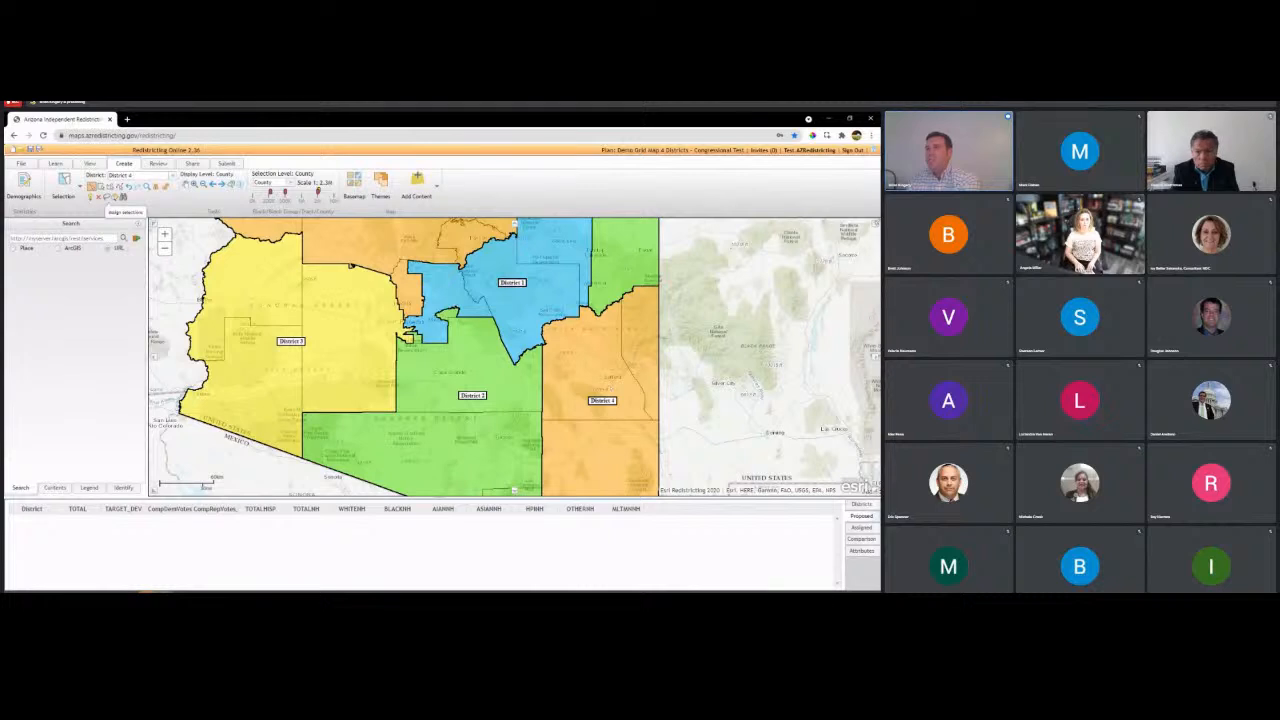
- Rerun the integrity check on the plan and review the Maximum Deviation Check details
click(158, 163)
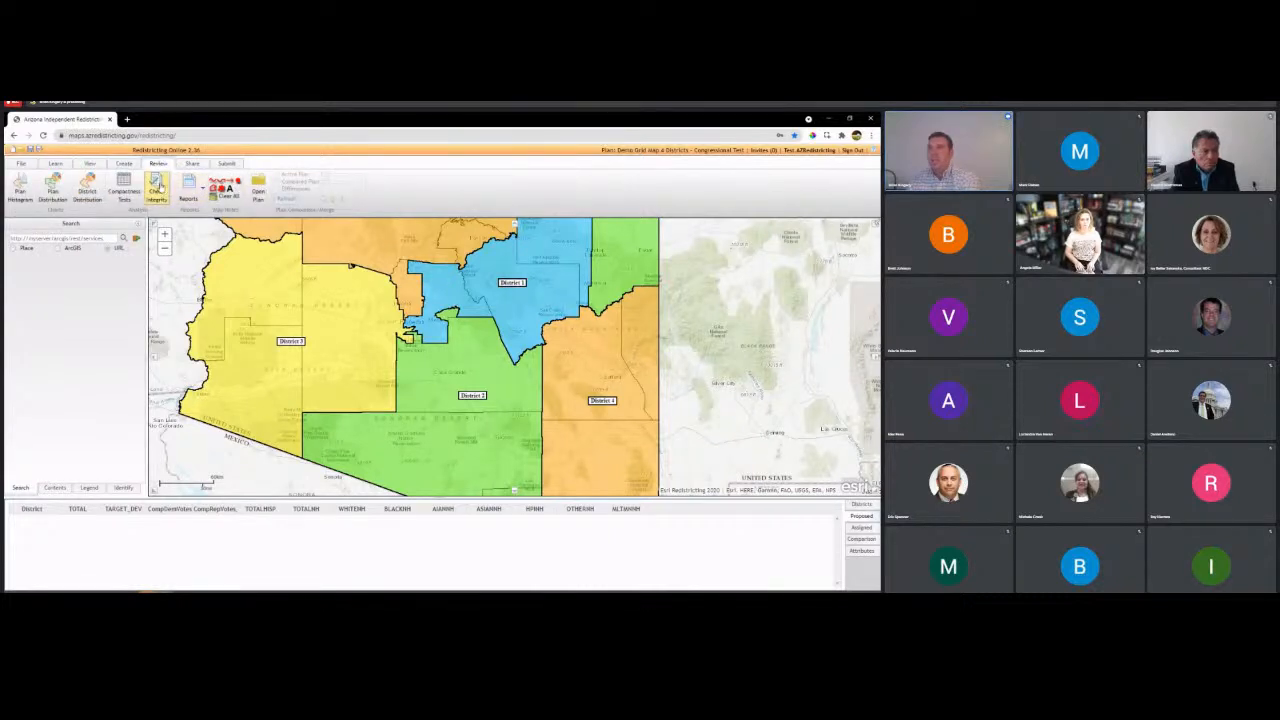
click(156, 188)
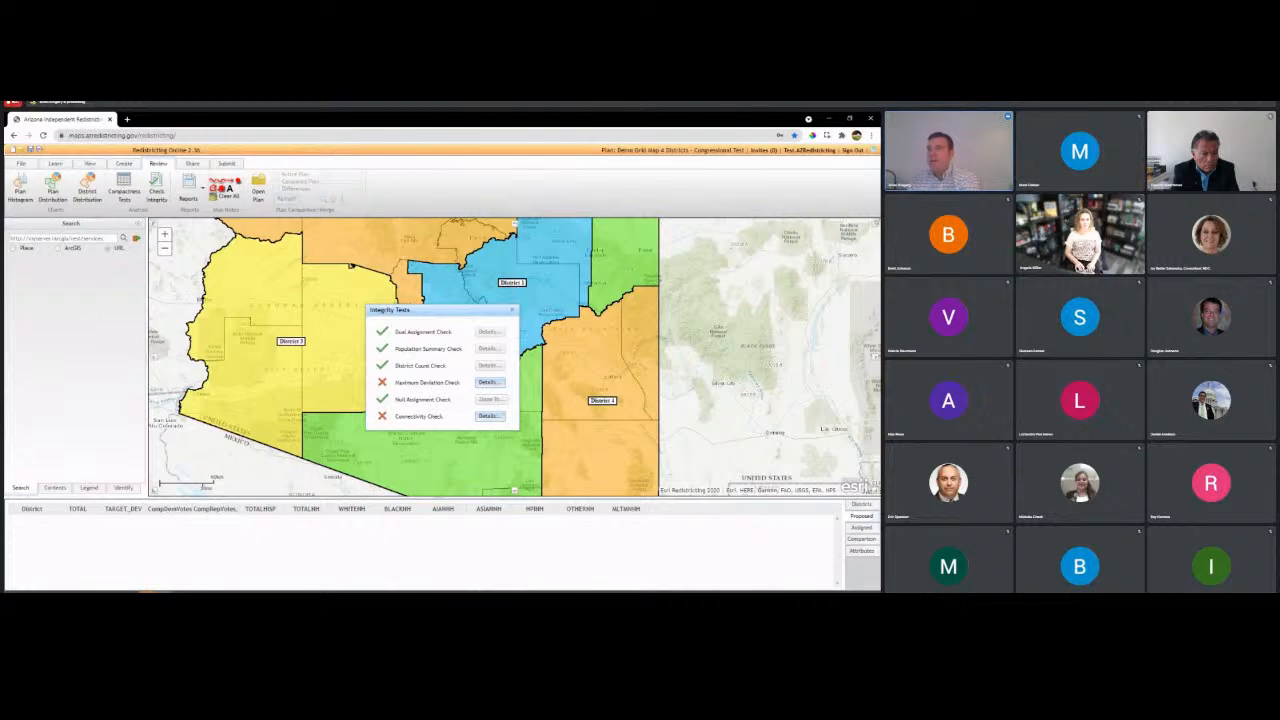
click(500, 386)
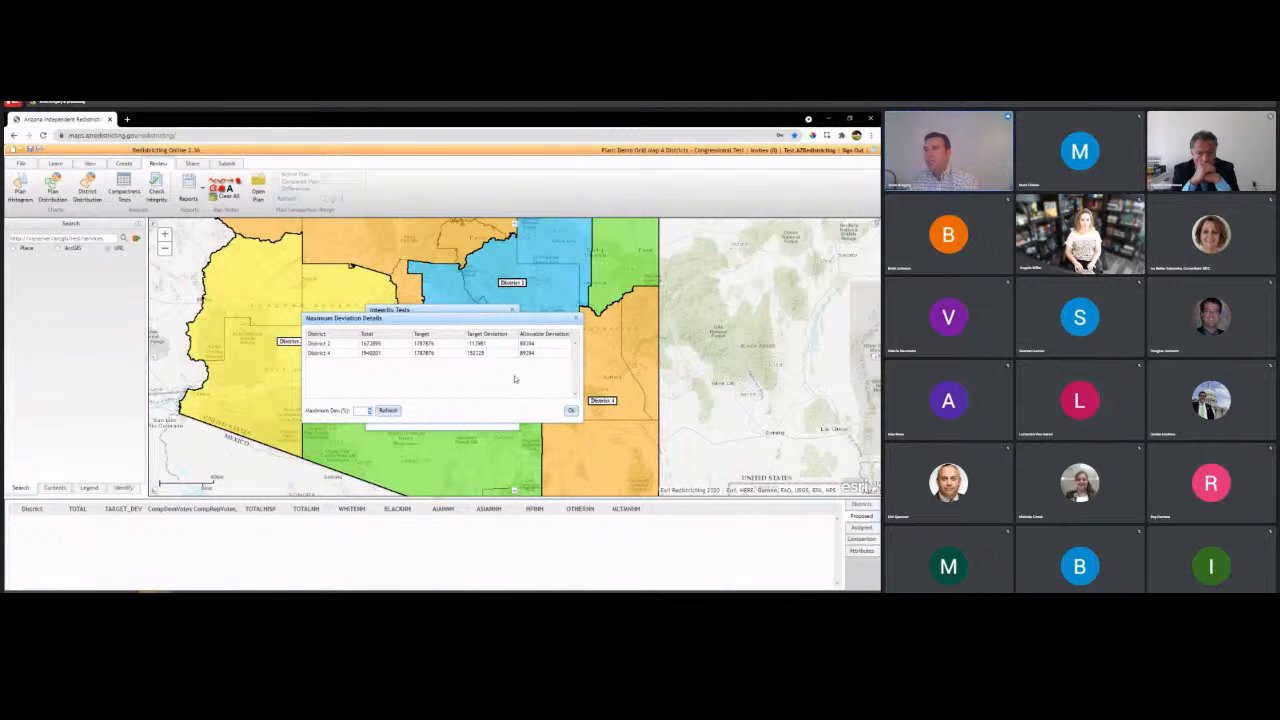
click(572, 411)
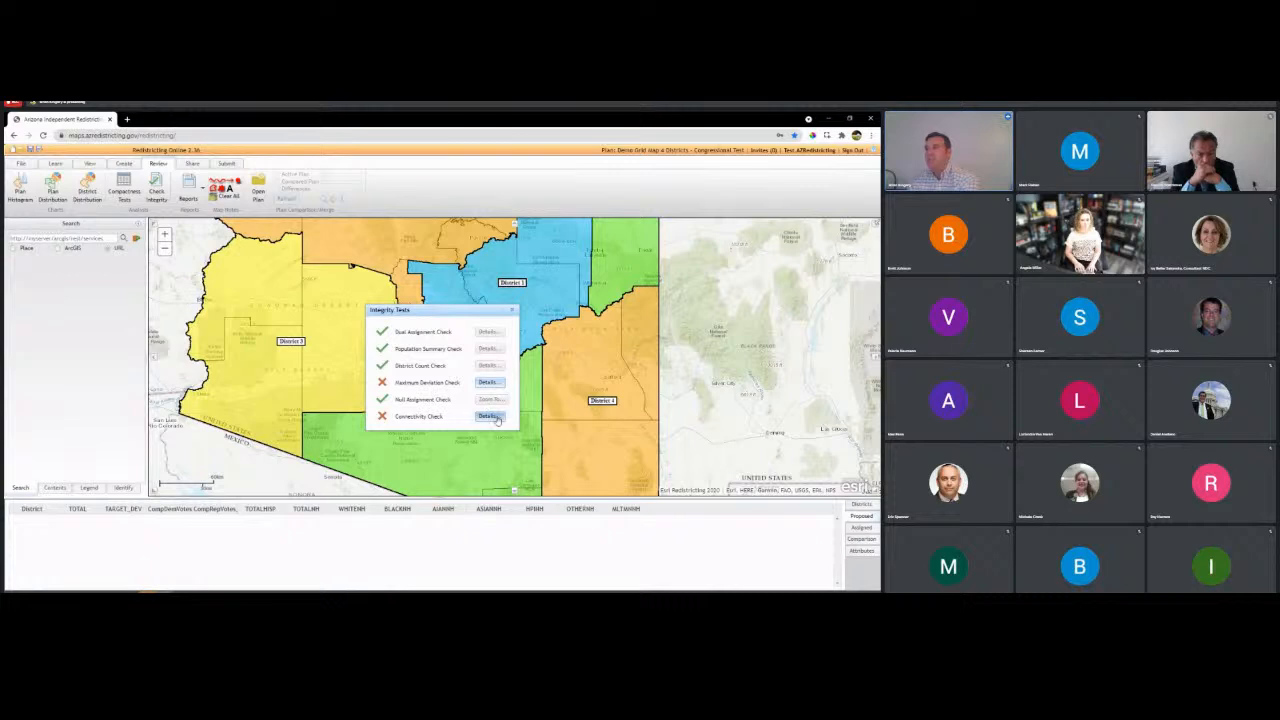
- Review the Connectivity Check details, zoom through each separate part of District 2, highlight District 4, and close the integrity results
click(490, 416)
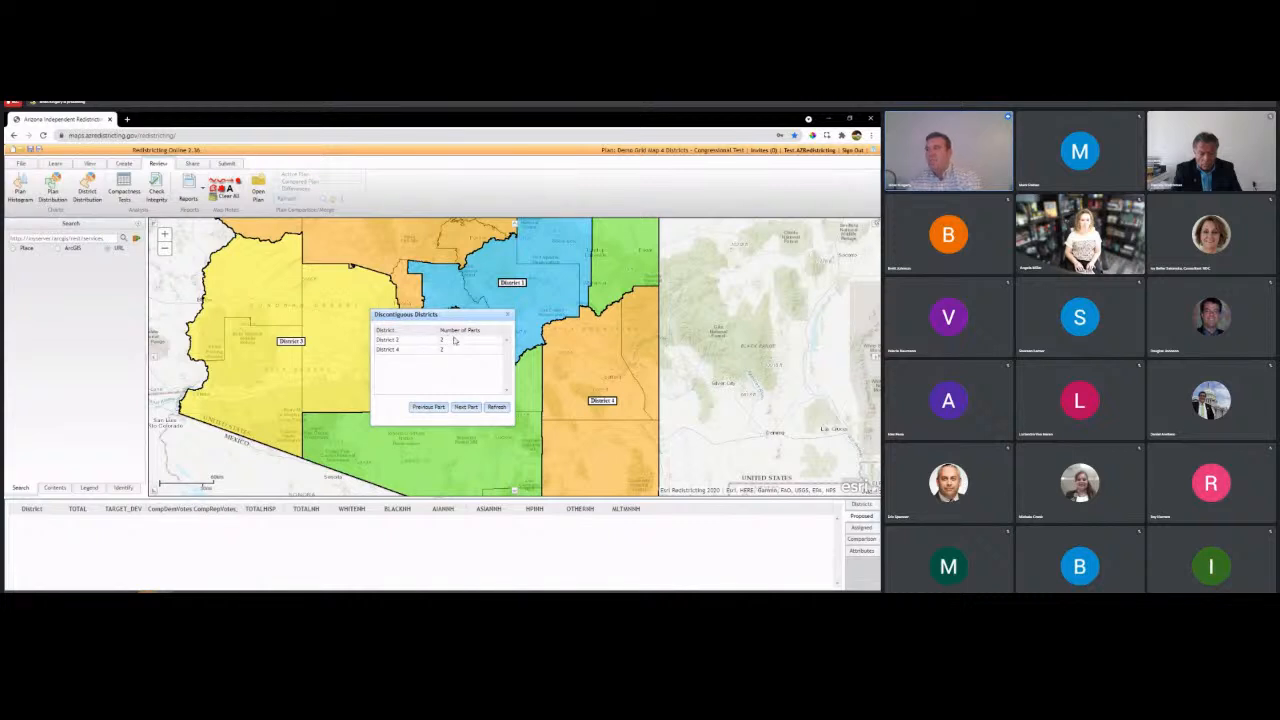
click(448, 343)
click(467, 408)
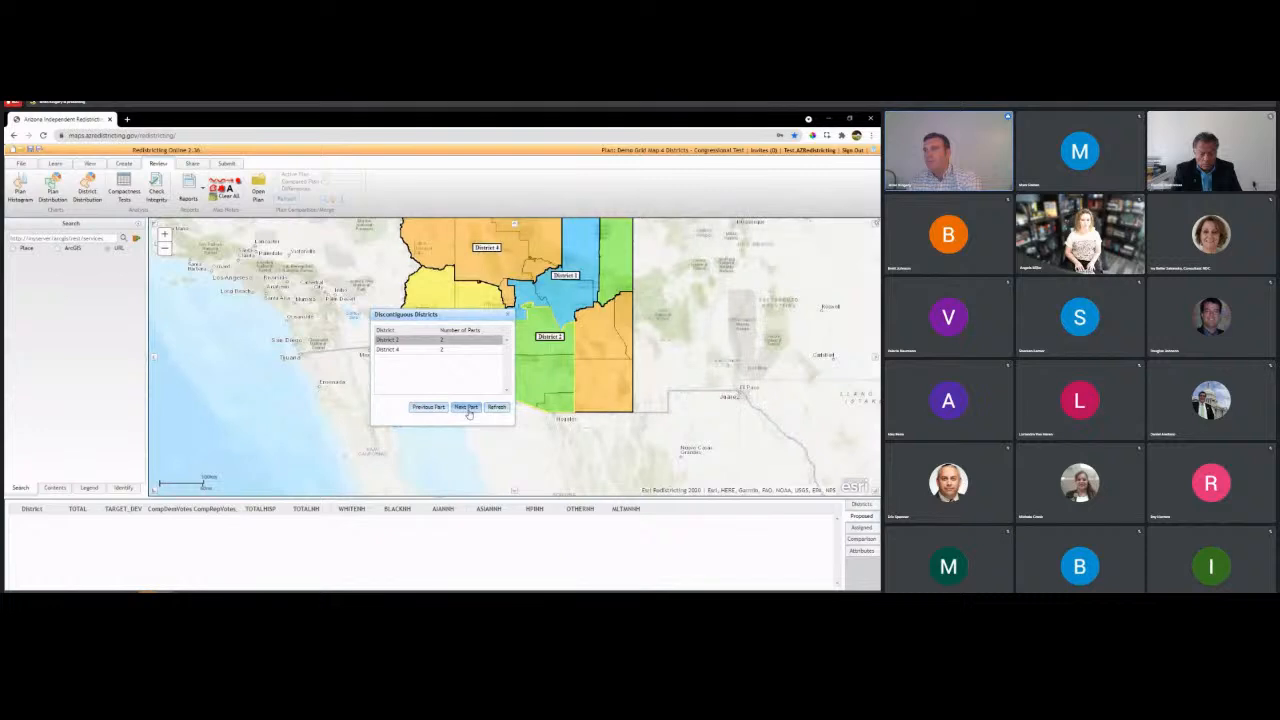
click(467, 408)
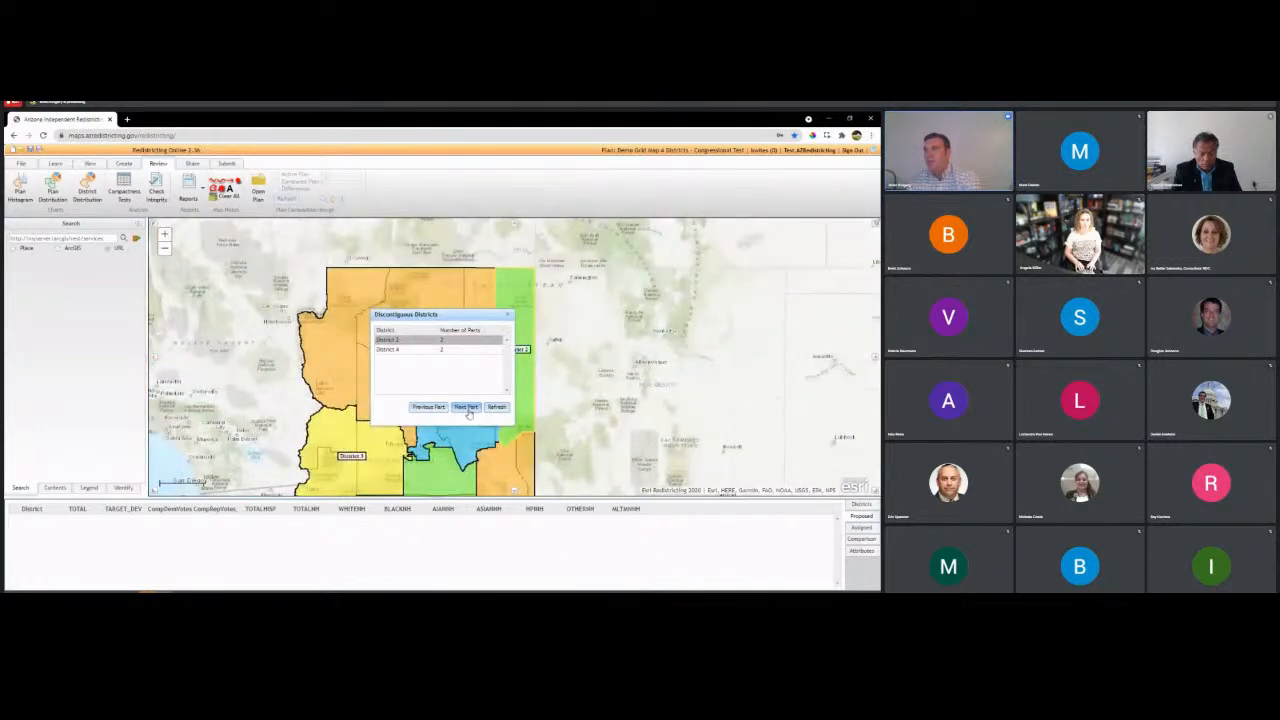
click(410, 351)
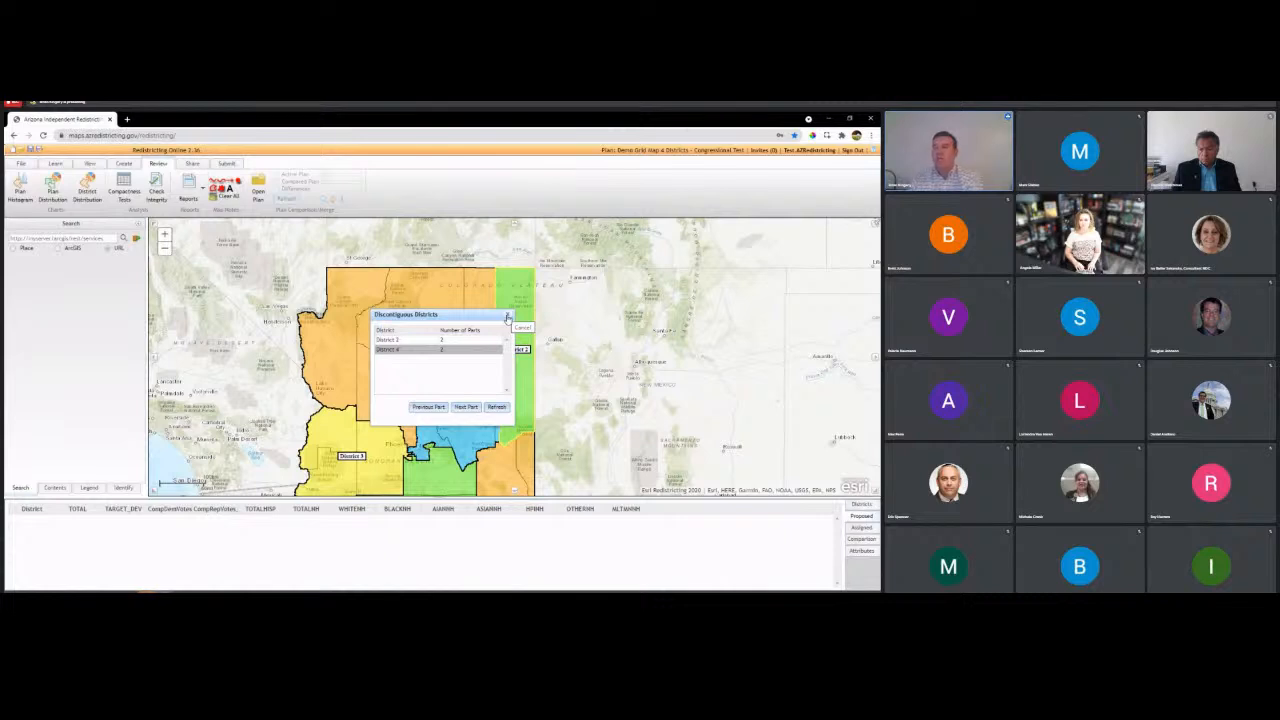
click(508, 317)
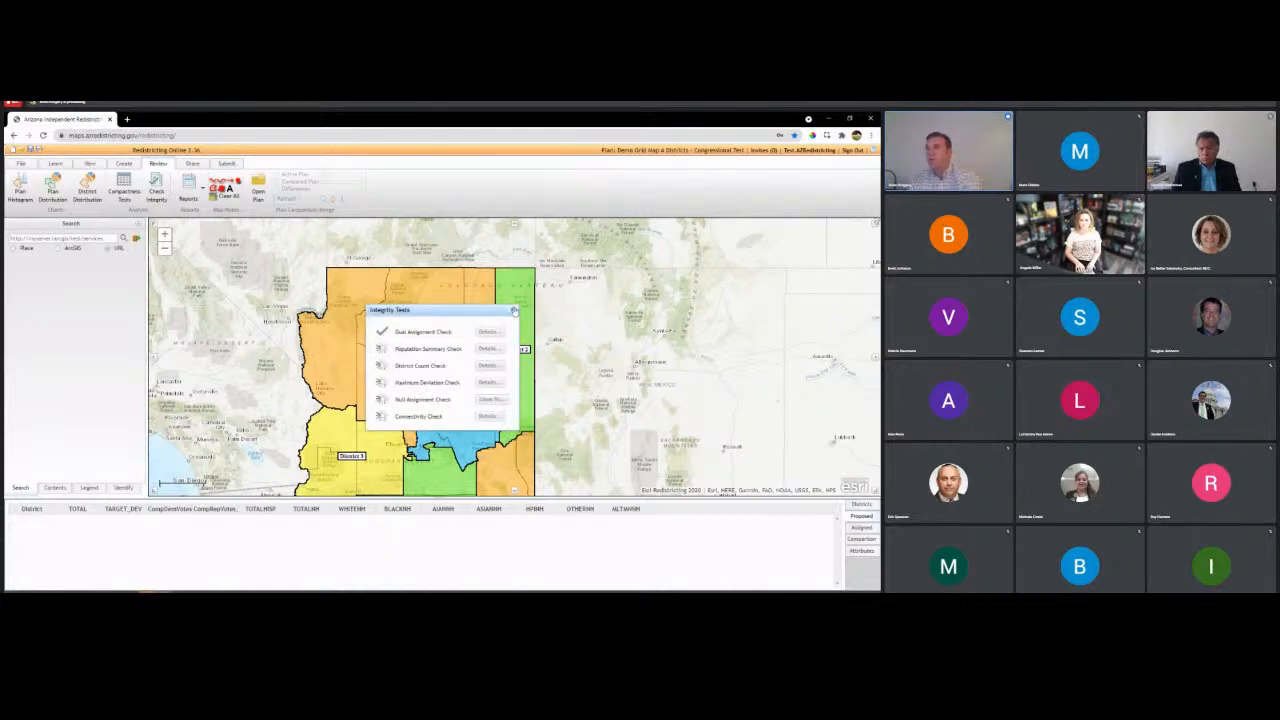
click(511, 311)
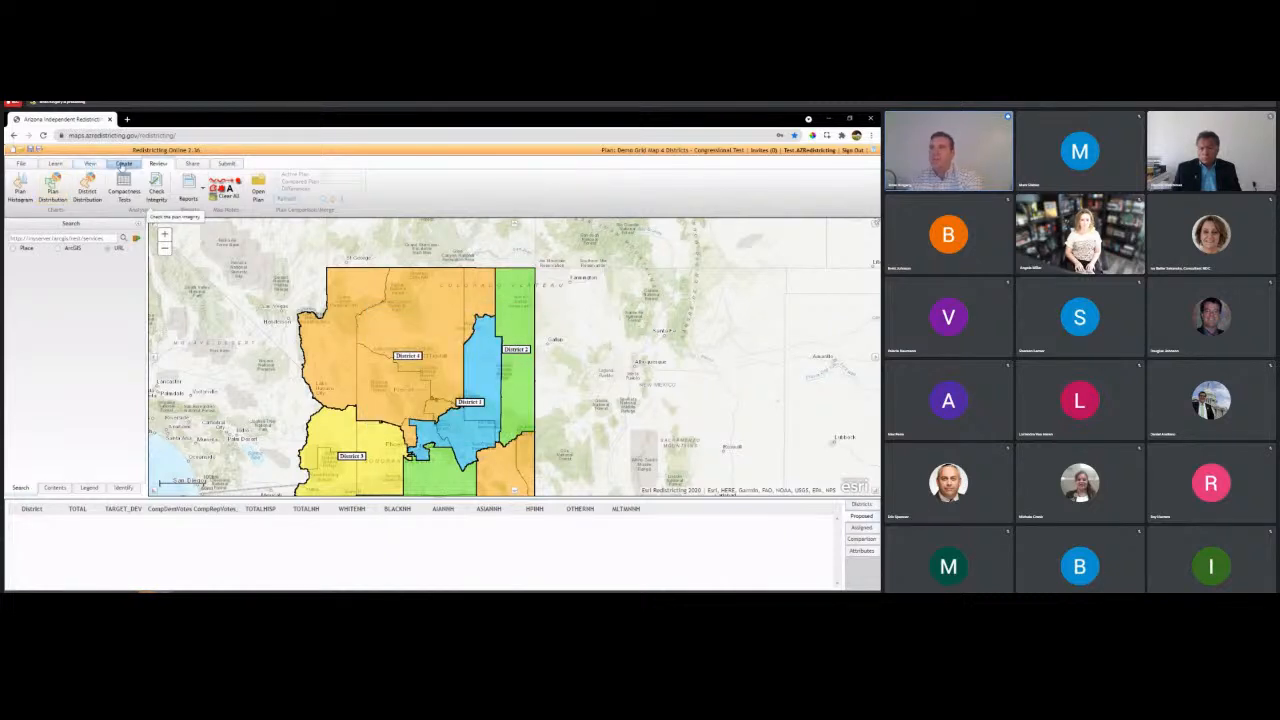
- Undo the assignment of the southeastern counties to District 4
click(123, 163)
click(129, 188)
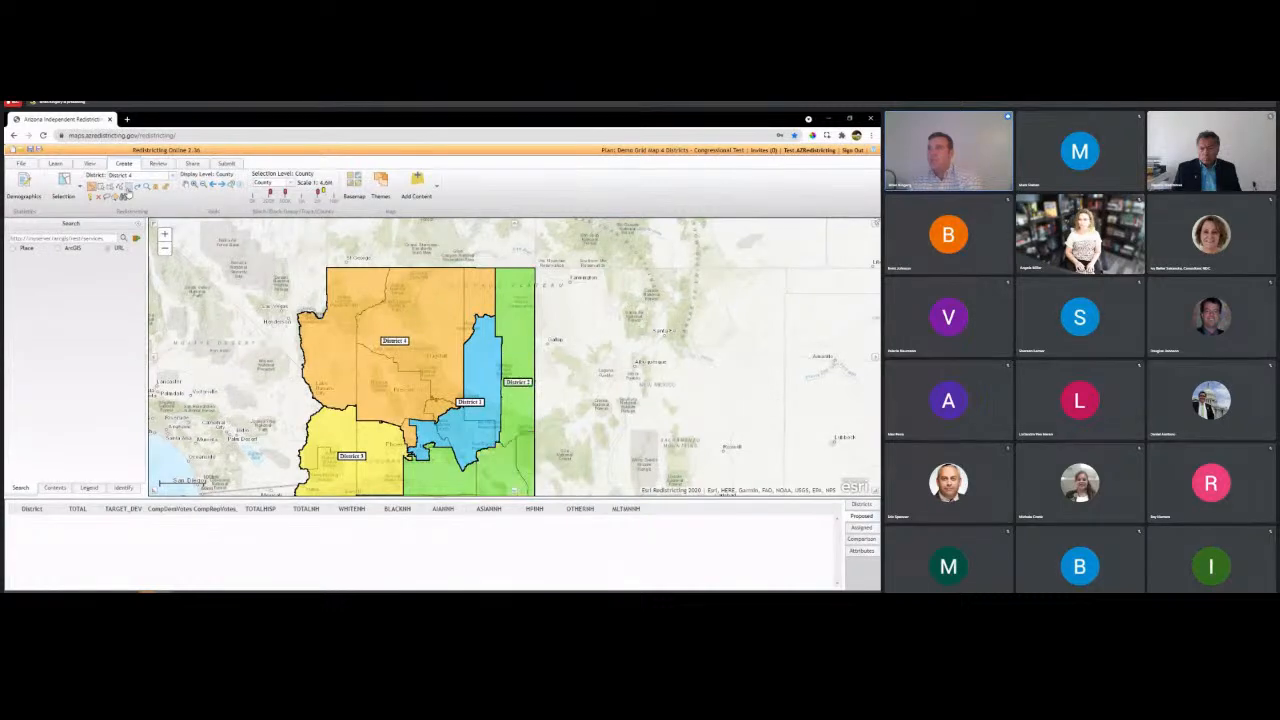
- Make District 1 the active district and assign the District 4 area west of their shared border to it with a rectangle at County level
scroll(421, 422, up, 2)
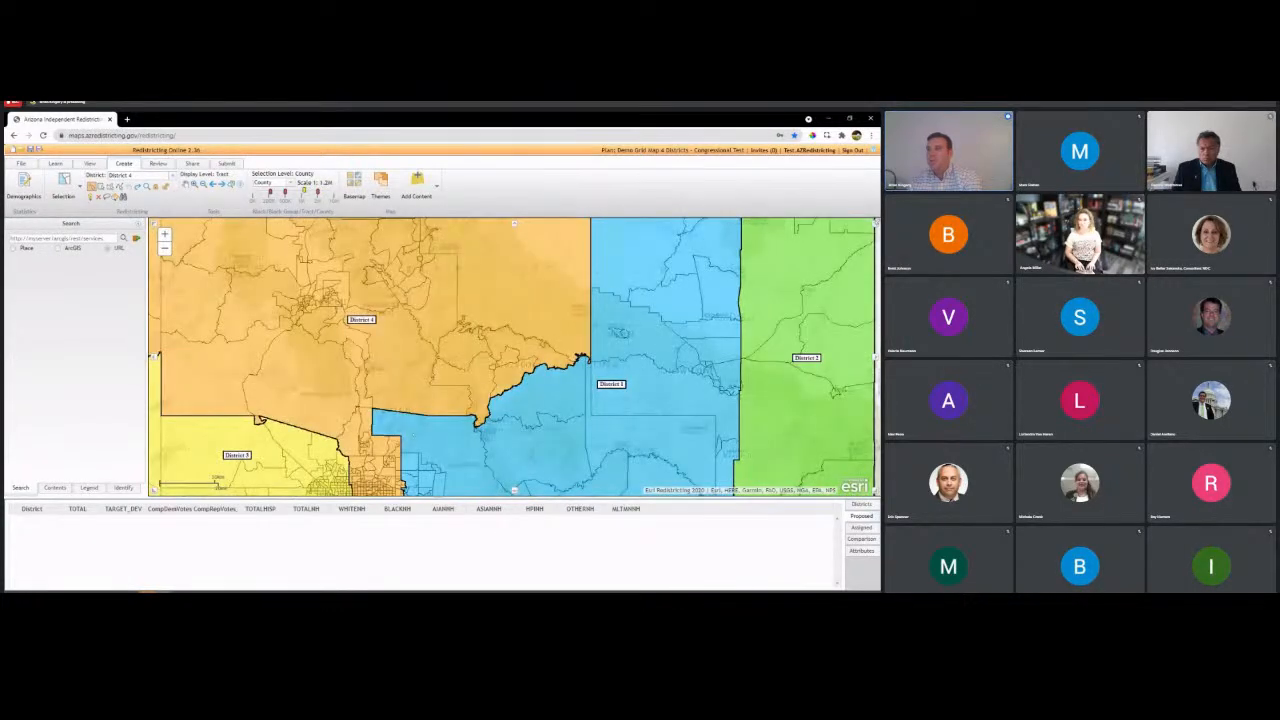
scroll(387, 439, up, 1)
scroll(389, 441, up, 1)
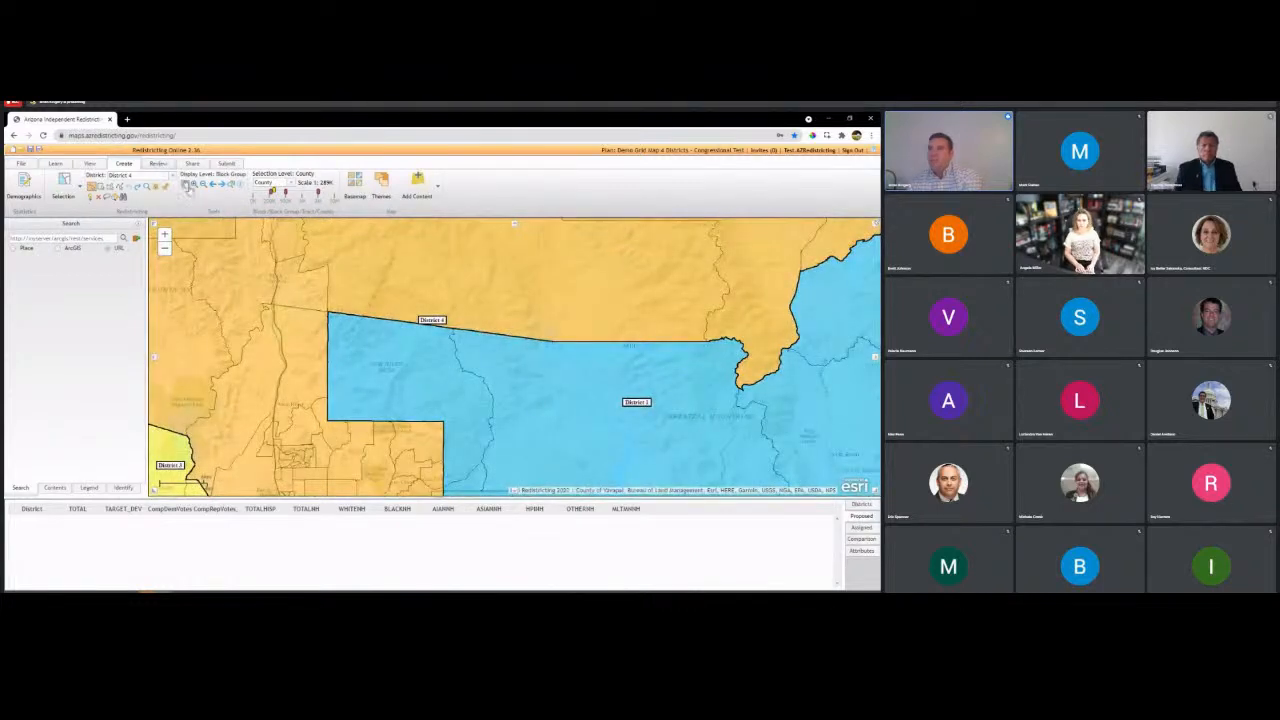
click(186, 185)
drag(410, 369, 342, 130)
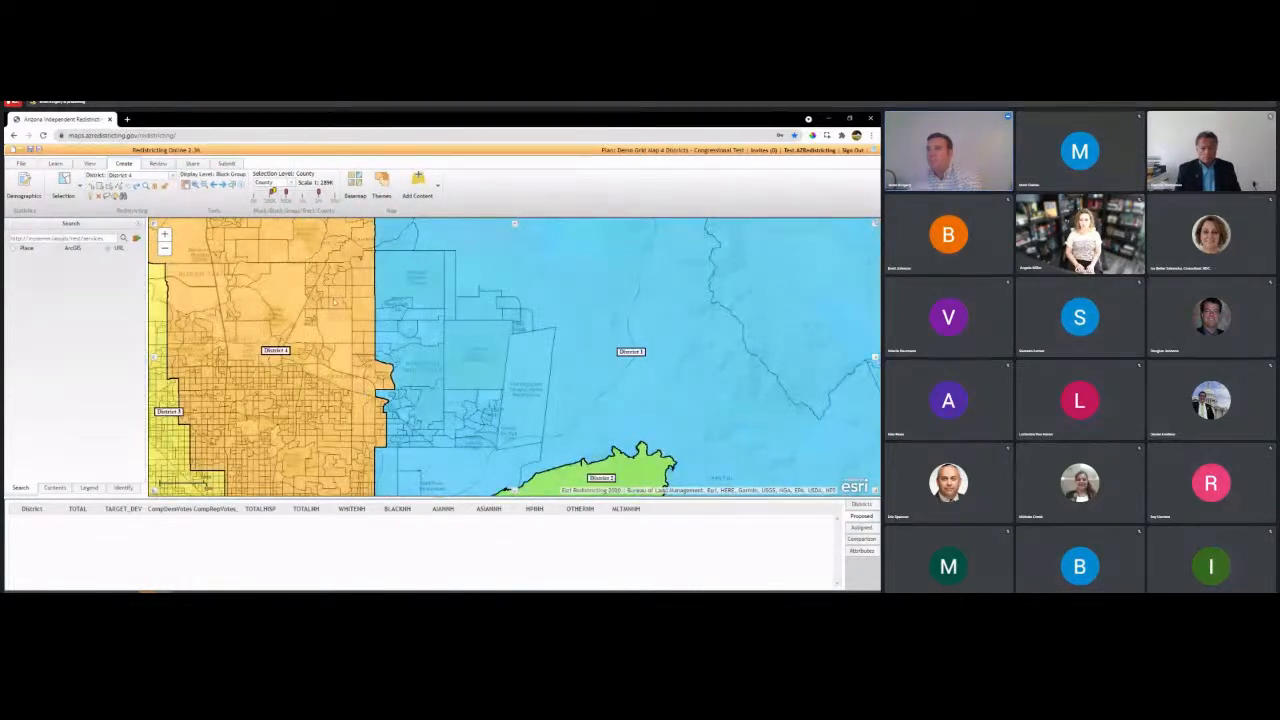
drag(329, 228, 356, 349)
scroll(358, 350, up, 2)
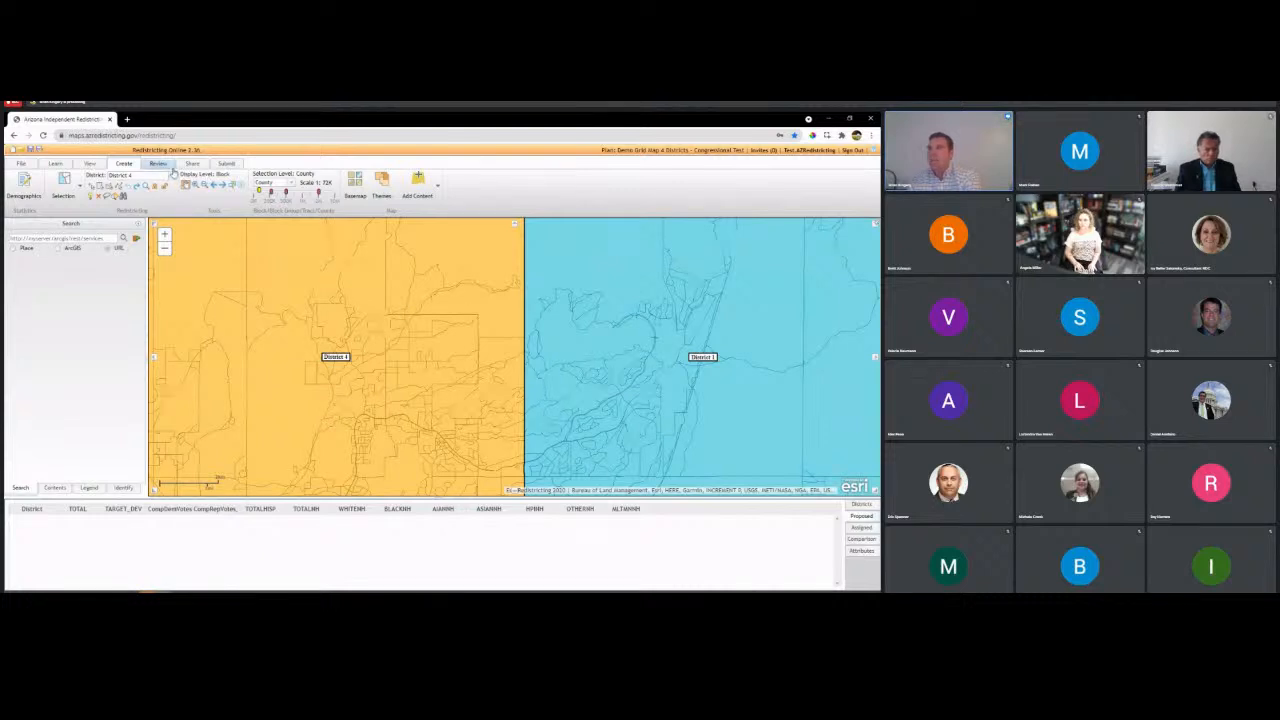
click(150, 176)
click(148, 194)
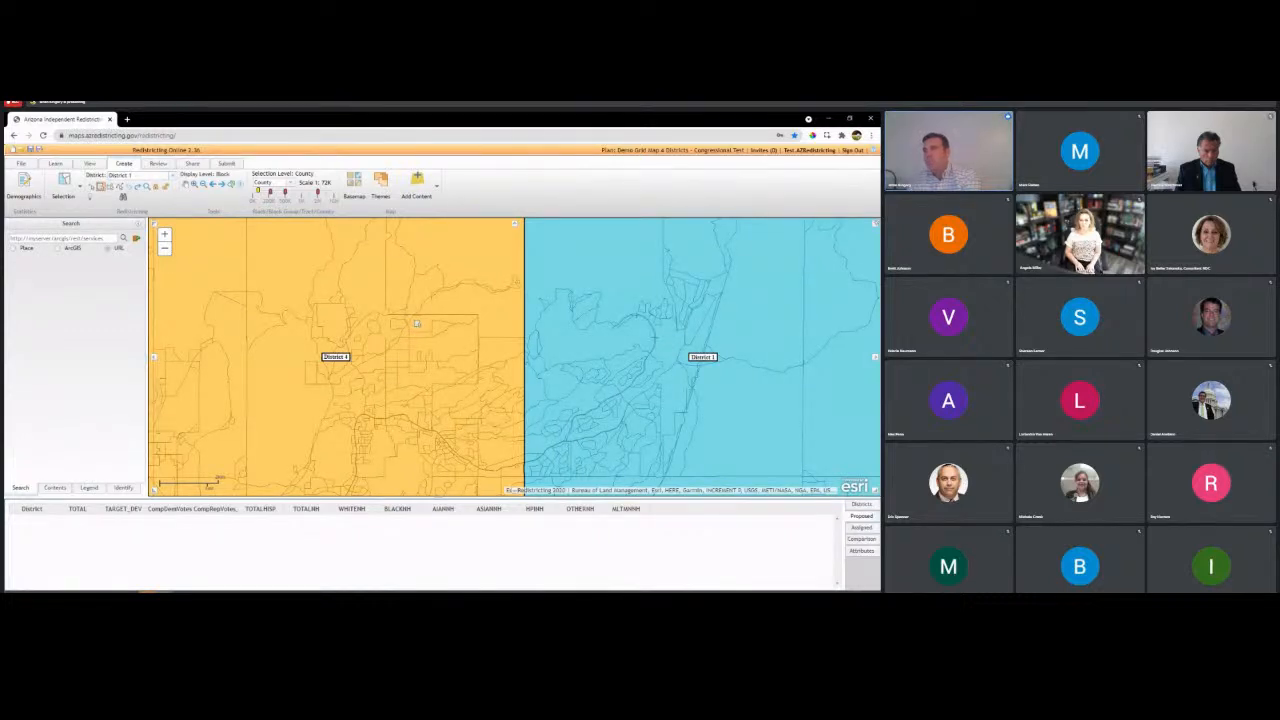
drag(417, 323, 346, 366)
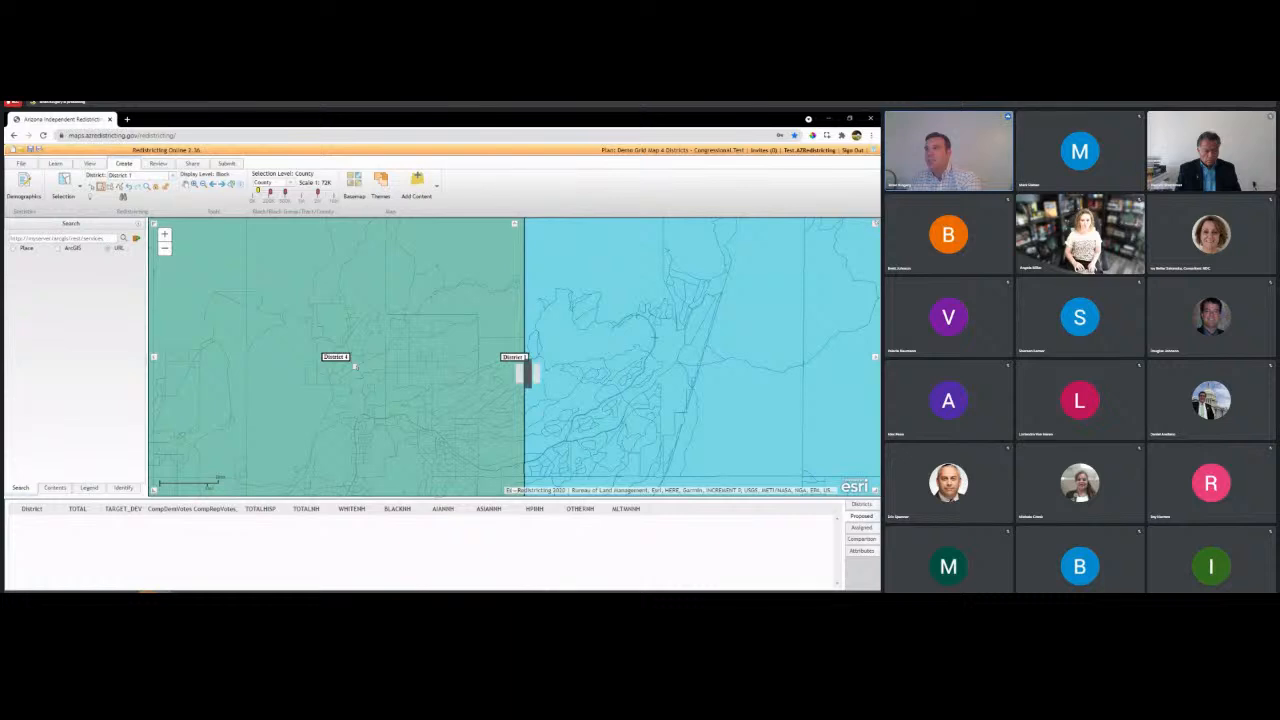
- Set the selection level to Automatic and undo the County-level assignment to District 1
click(288, 183)
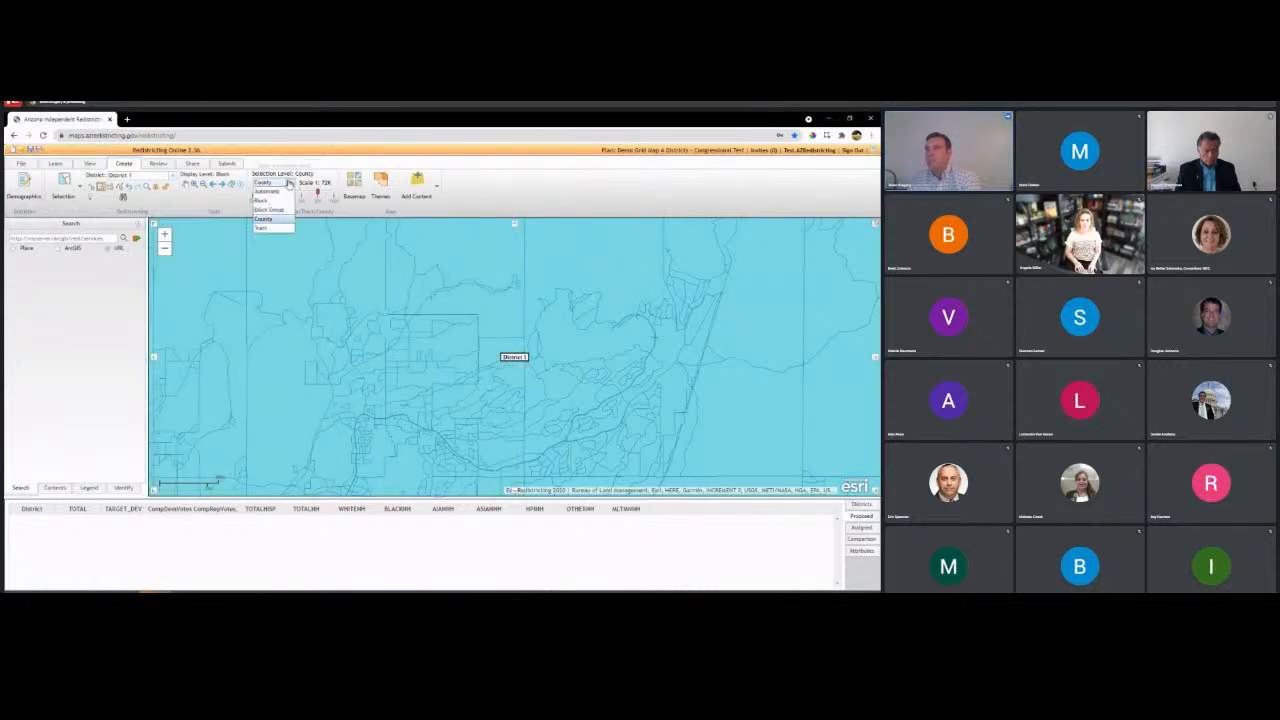
click(268, 190)
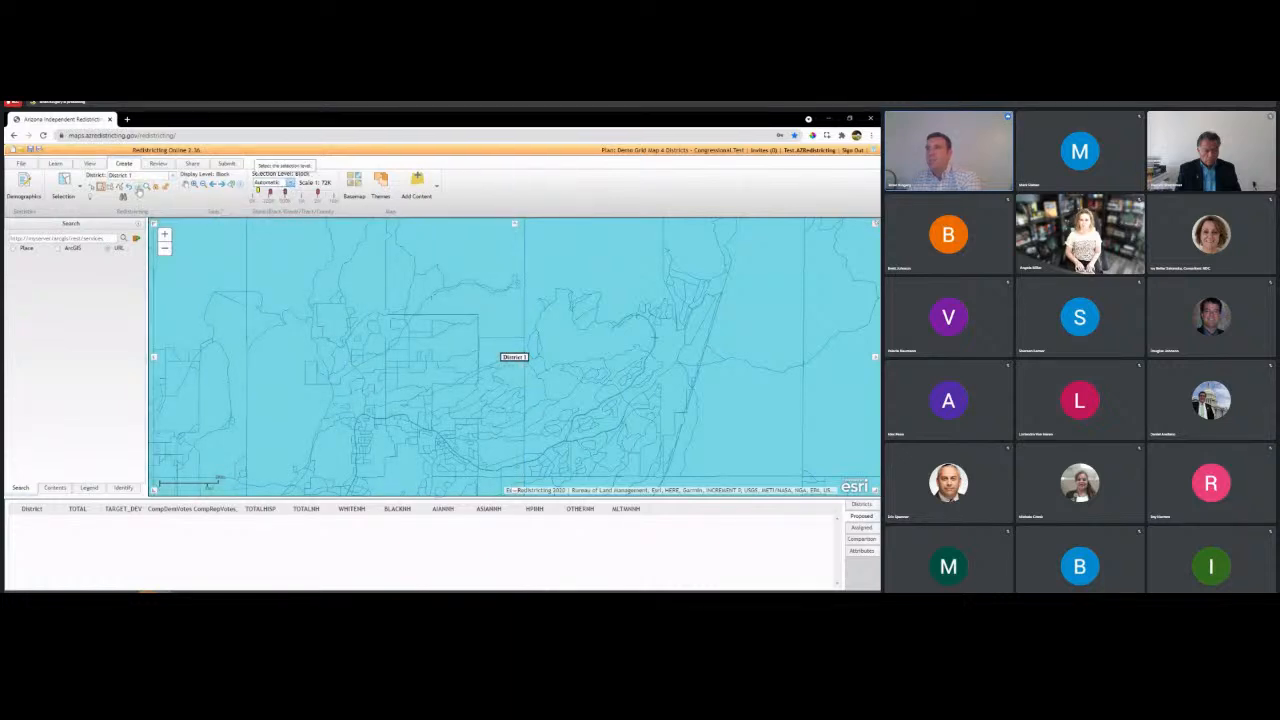
click(133, 193)
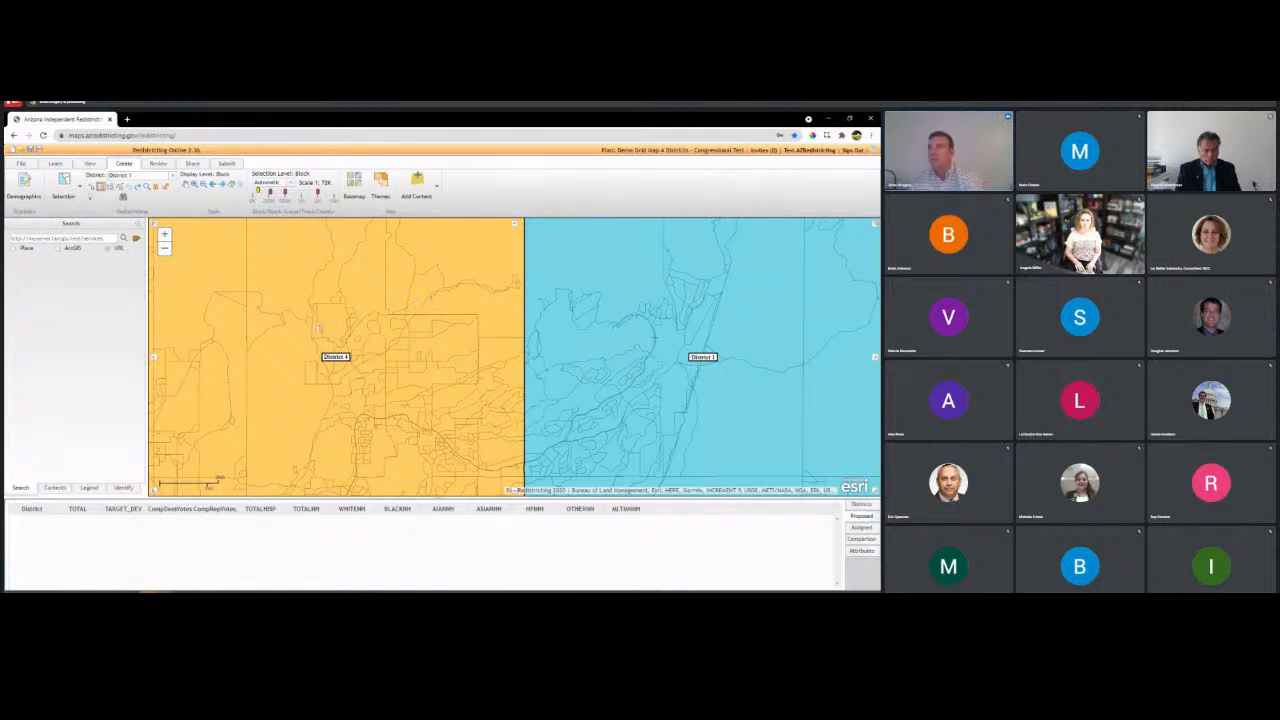
- Assign the large census block west of the District 4 label and the small block enclosed in it to District 1
click(317, 329)
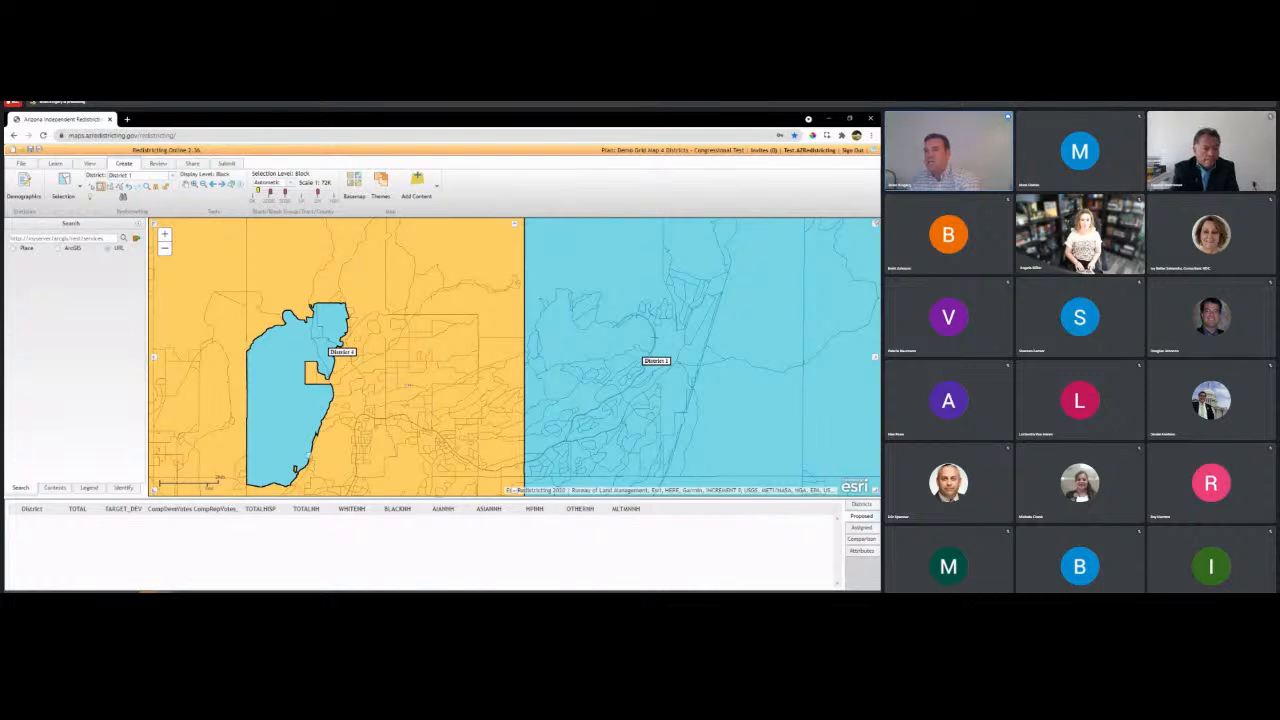
scroll(297, 474, up, 2)
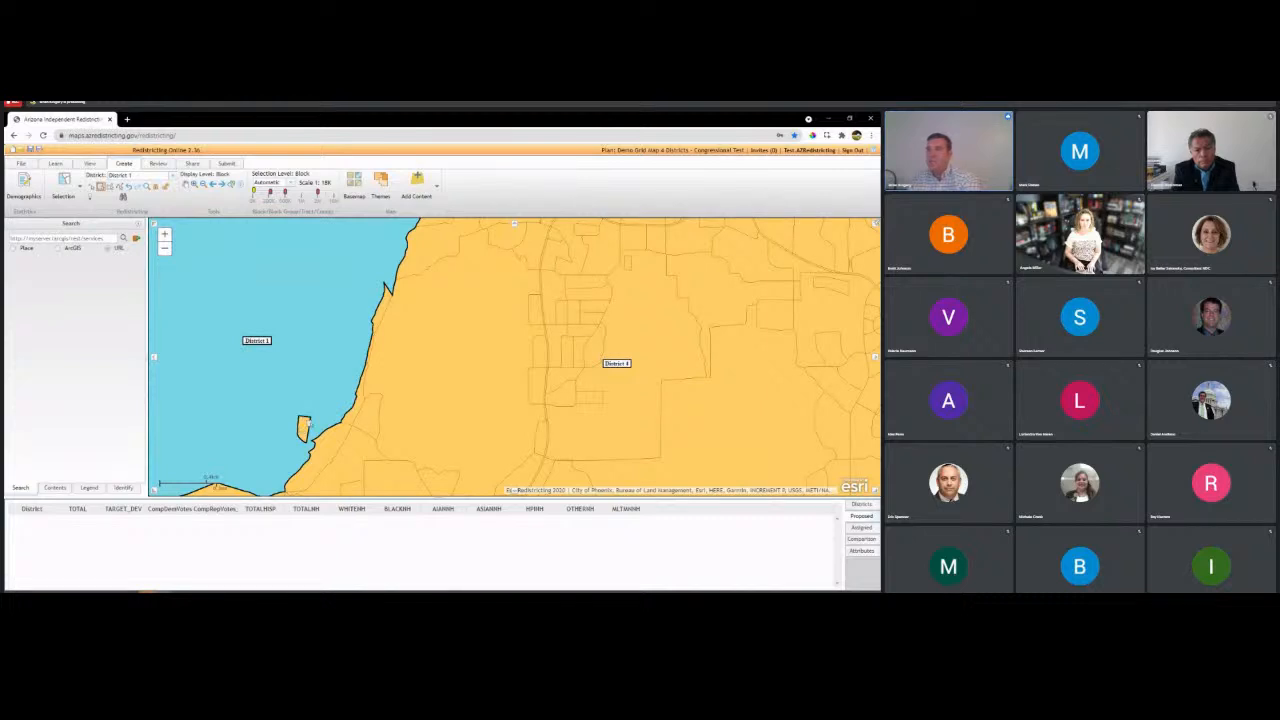
click(302, 425)
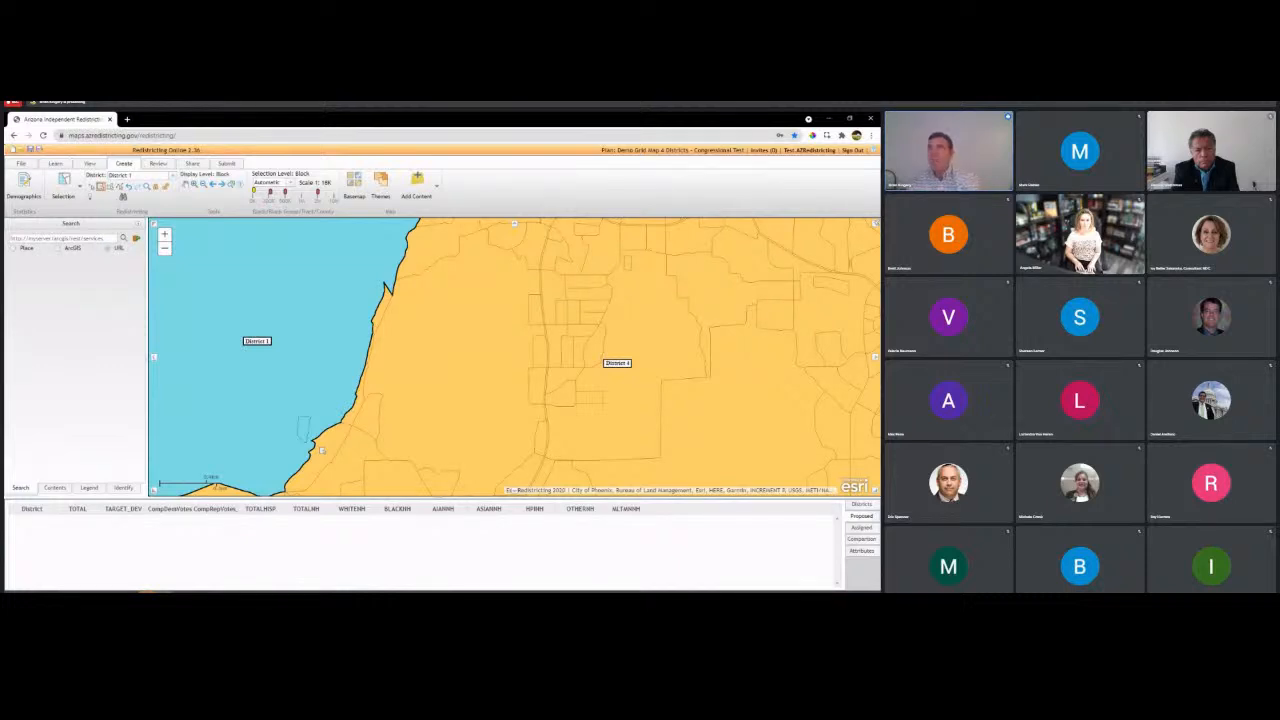
scroll(283, 344, down, 2)
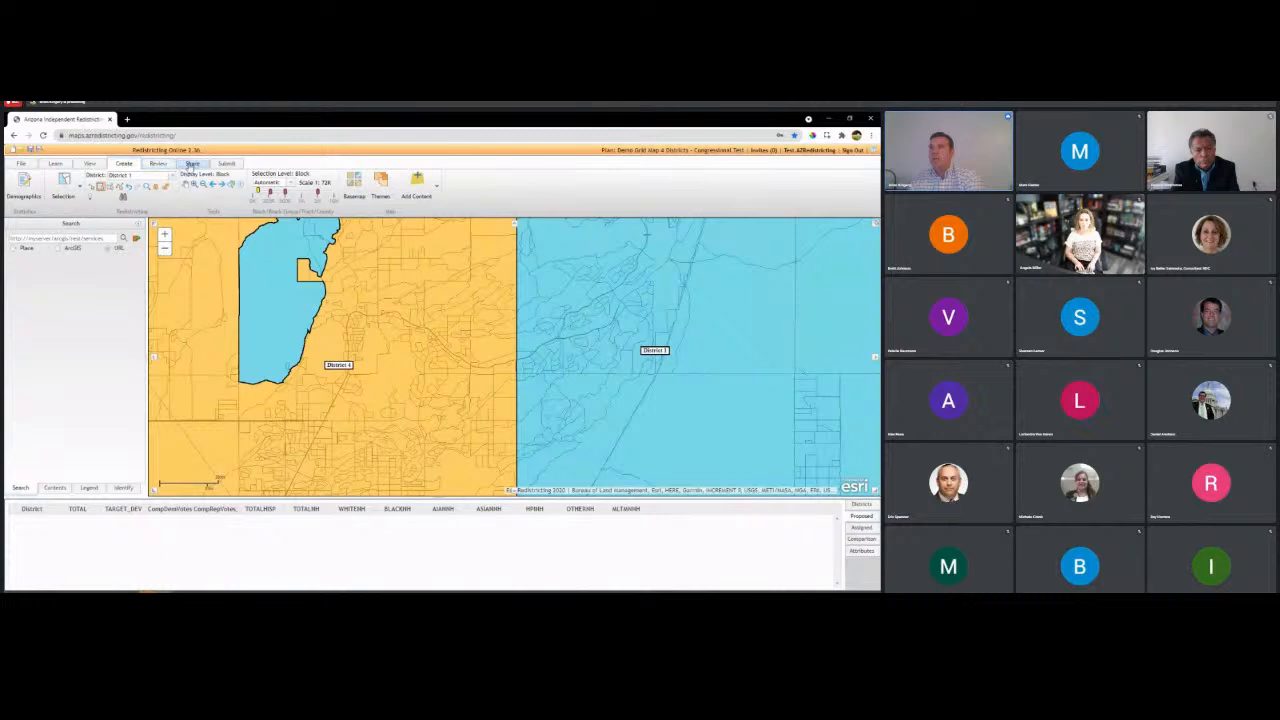
- Run the integrity check, open the Connectivity Check details and zoom through each separate part of District 1
click(158, 163)
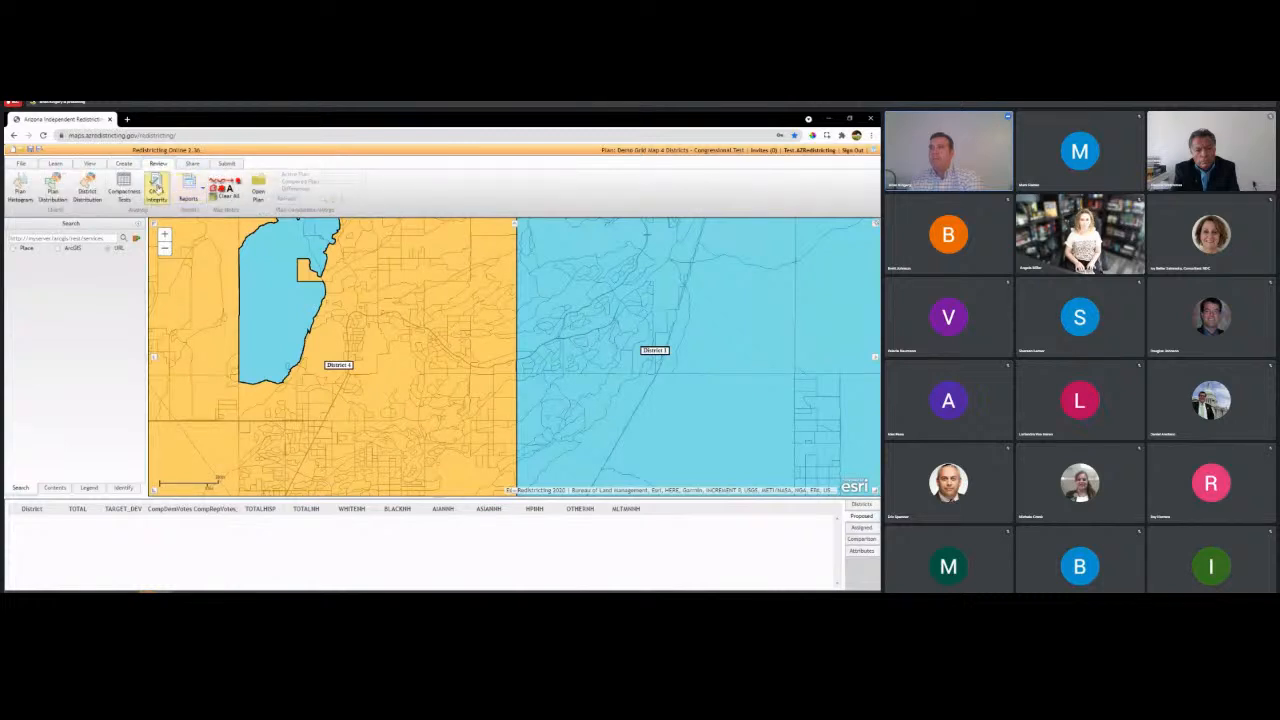
click(156, 186)
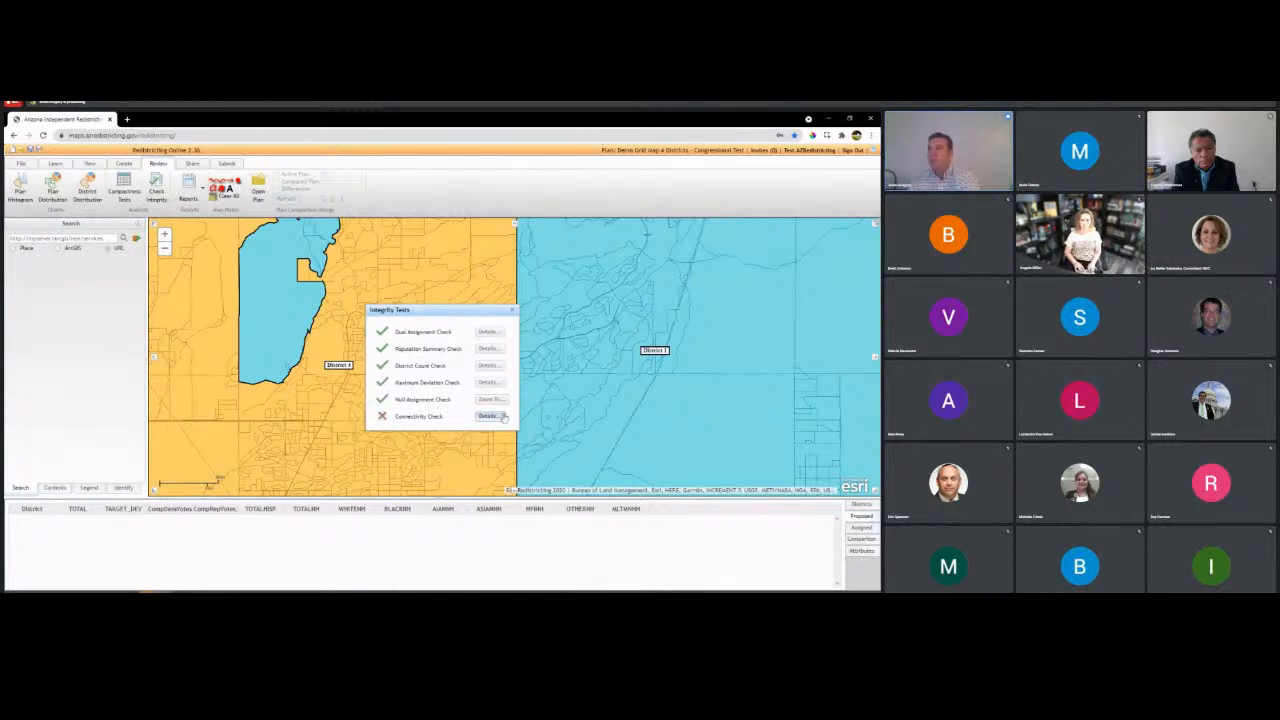
click(489, 415)
click(454, 342)
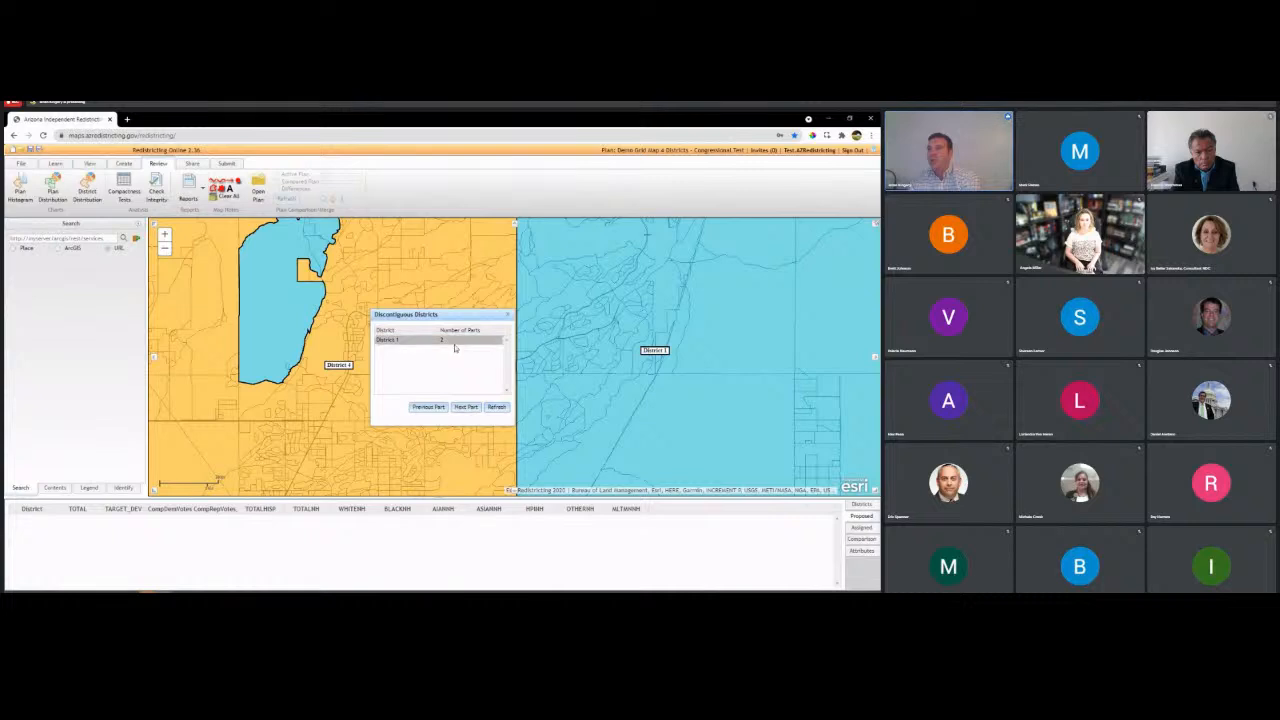
click(464, 407)
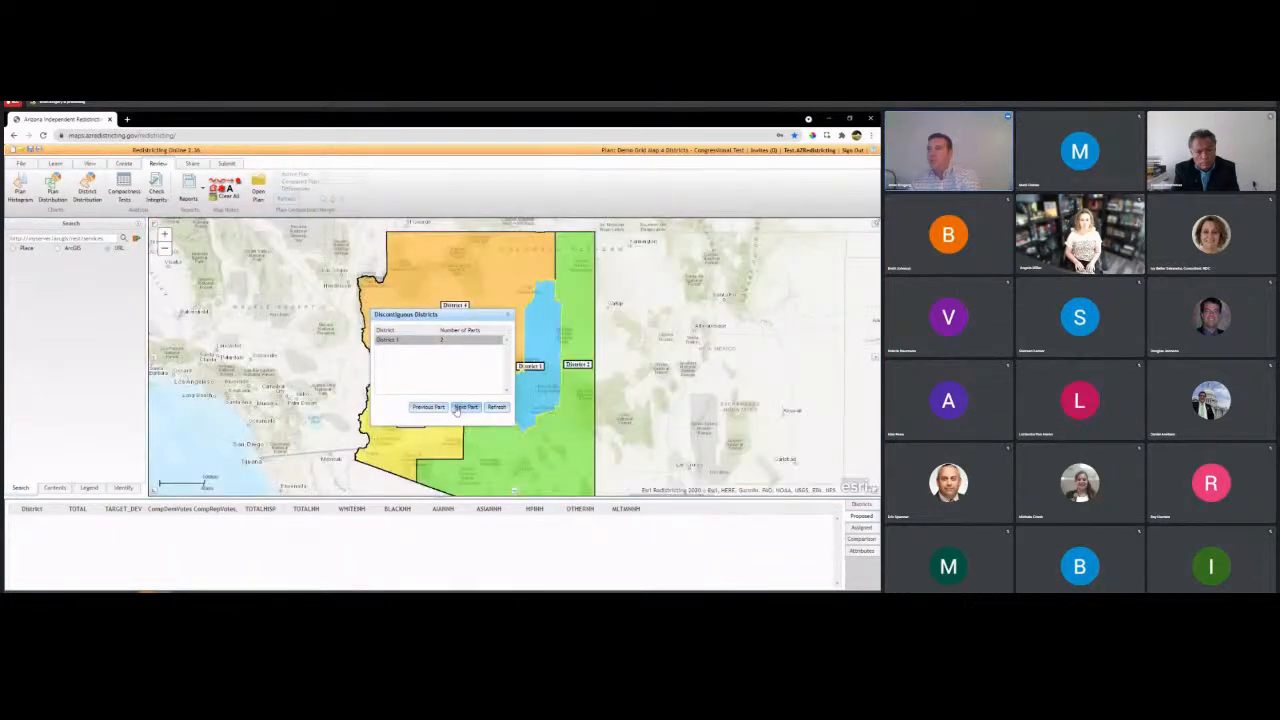
click(462, 408)
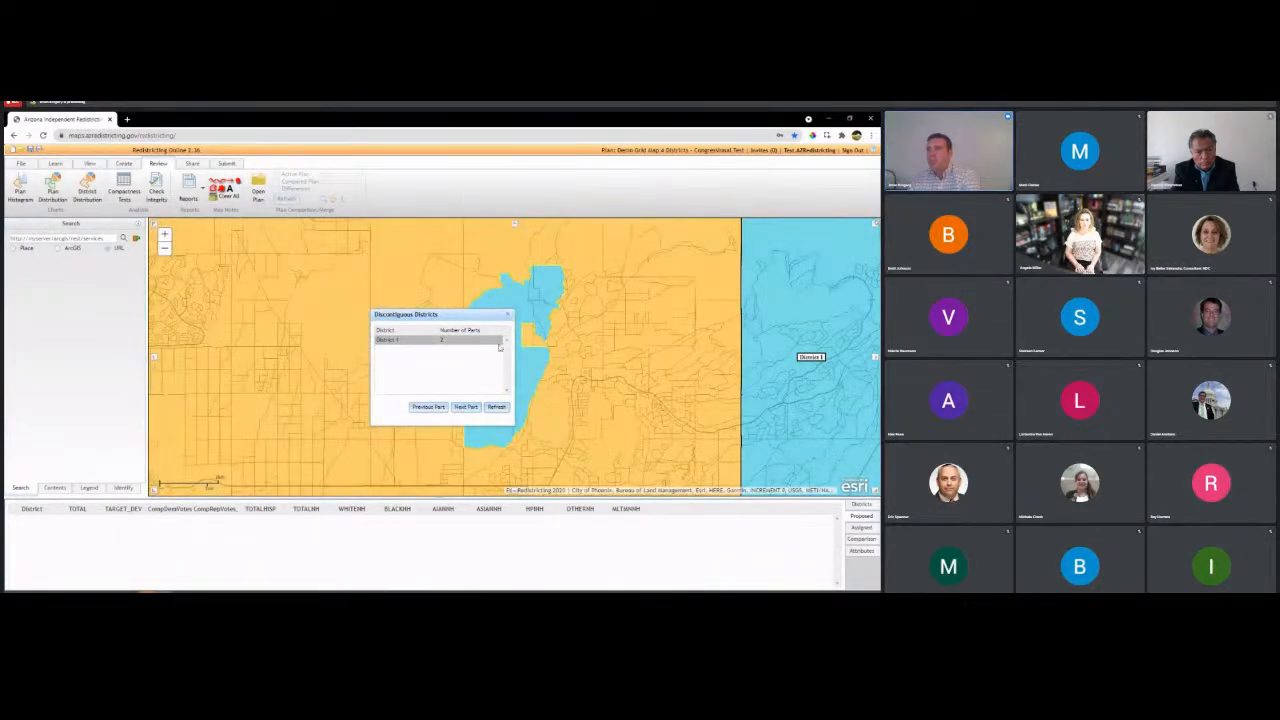
drag(466, 319, 387, 302)
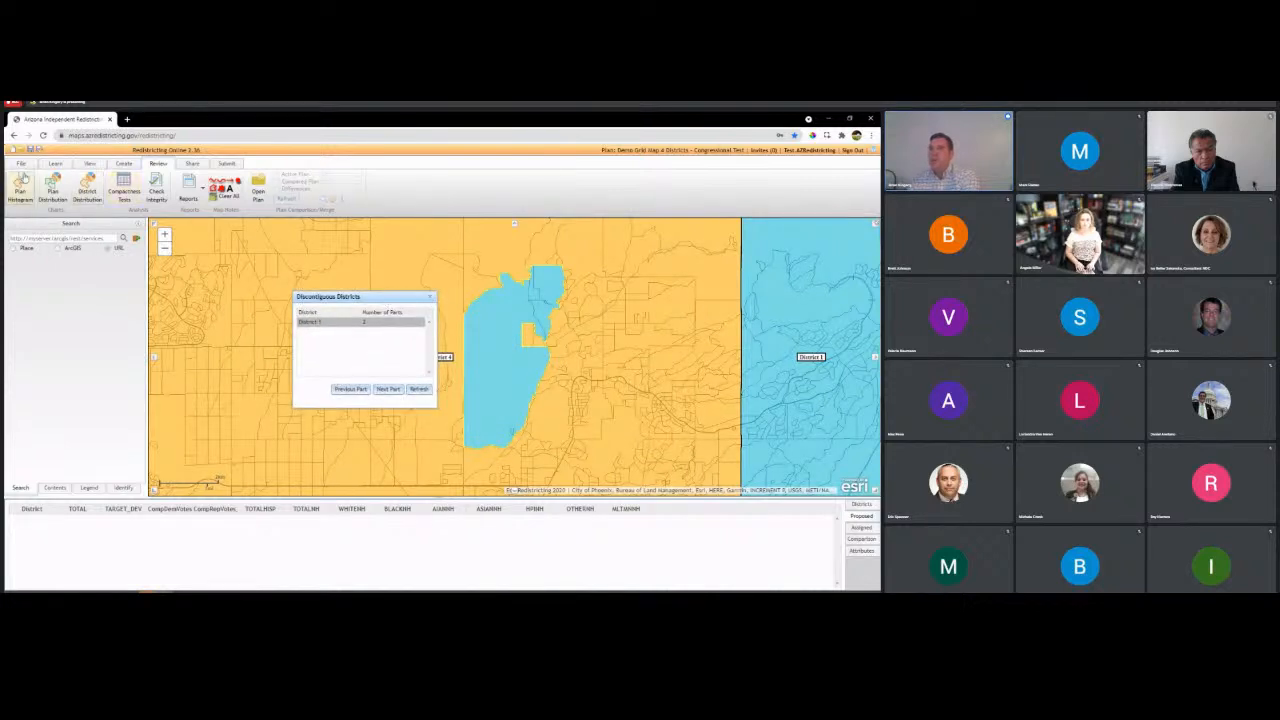
- Undo both block assignments to District 1, refresh the discontiguous districts list and close the integrity results
click(123, 163)
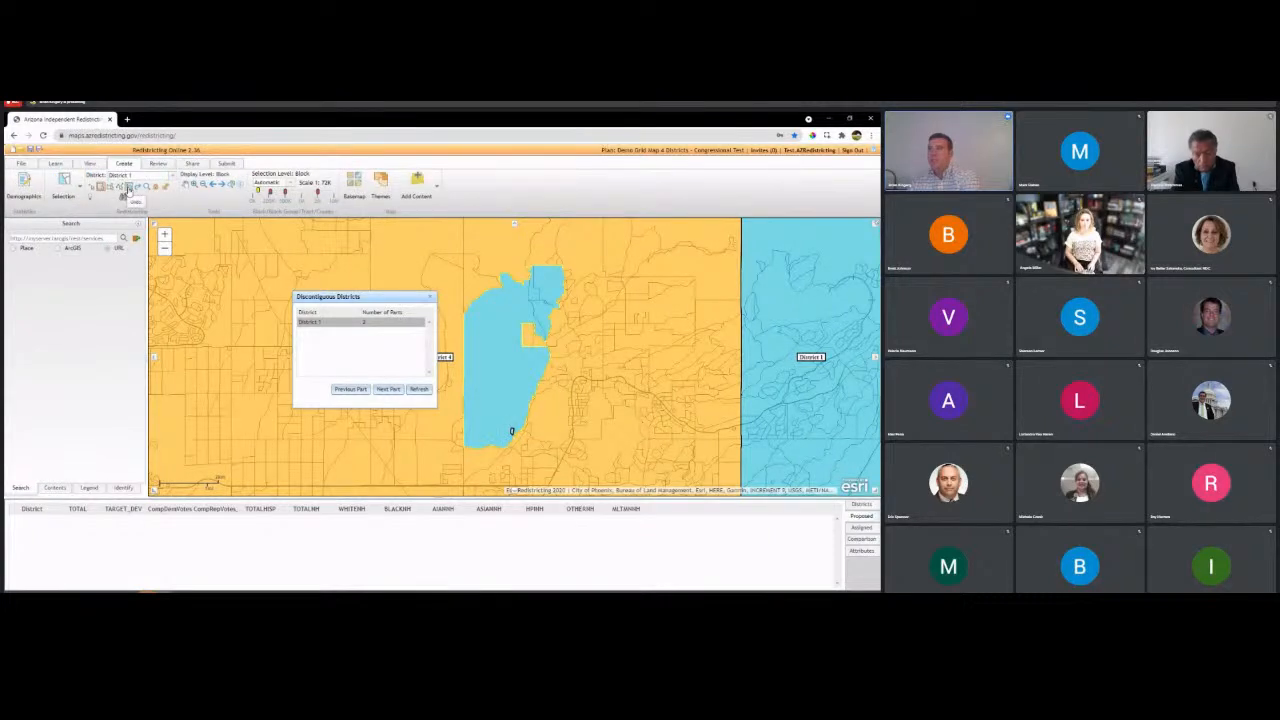
click(129, 189)
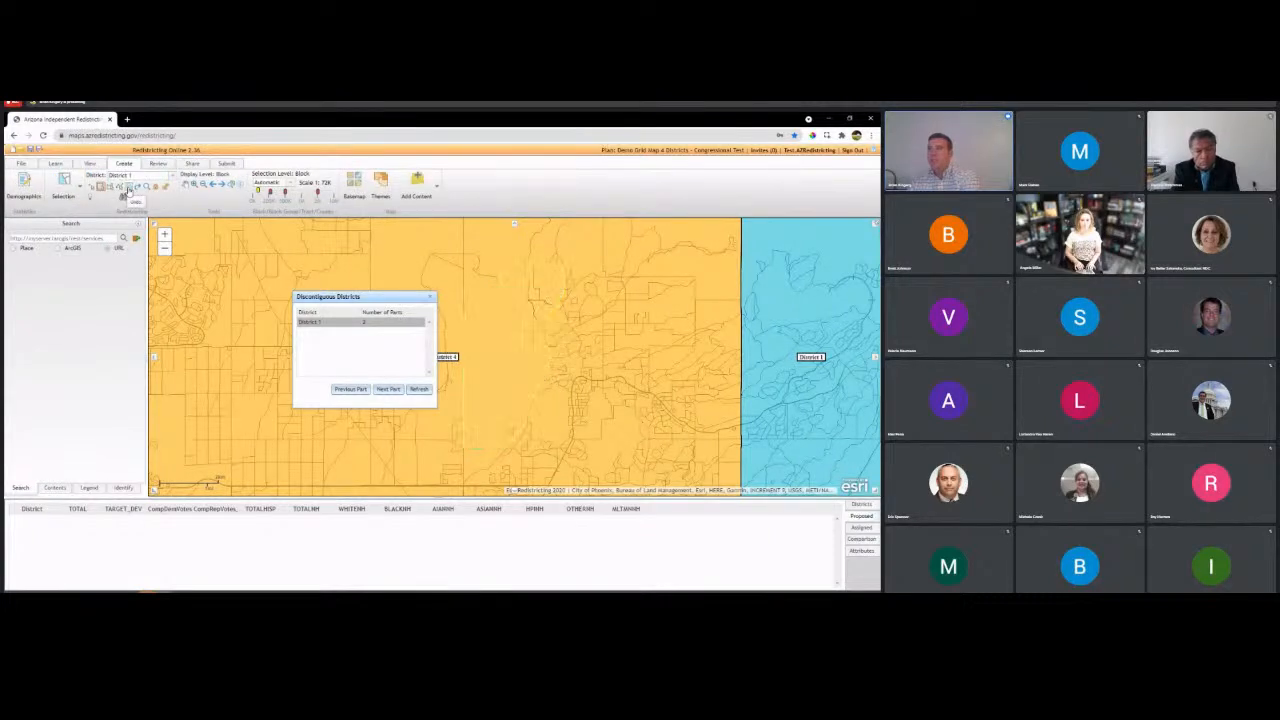
click(418, 390)
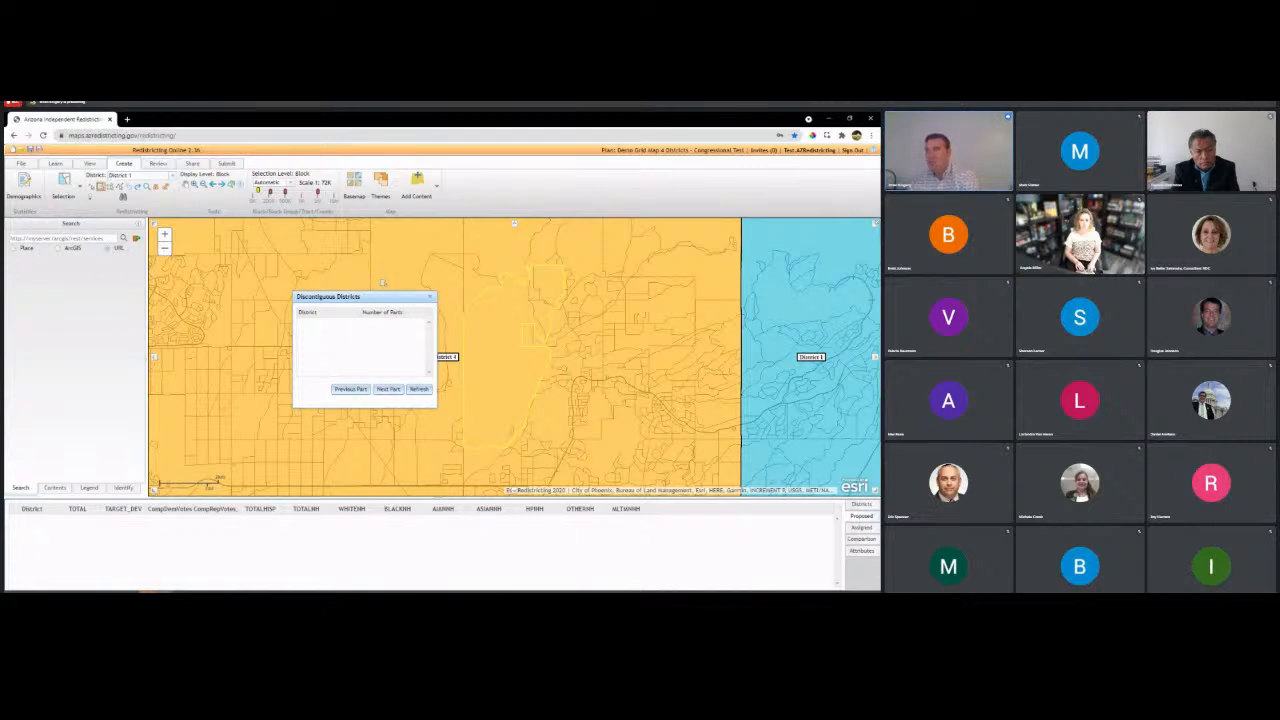
click(430, 299)
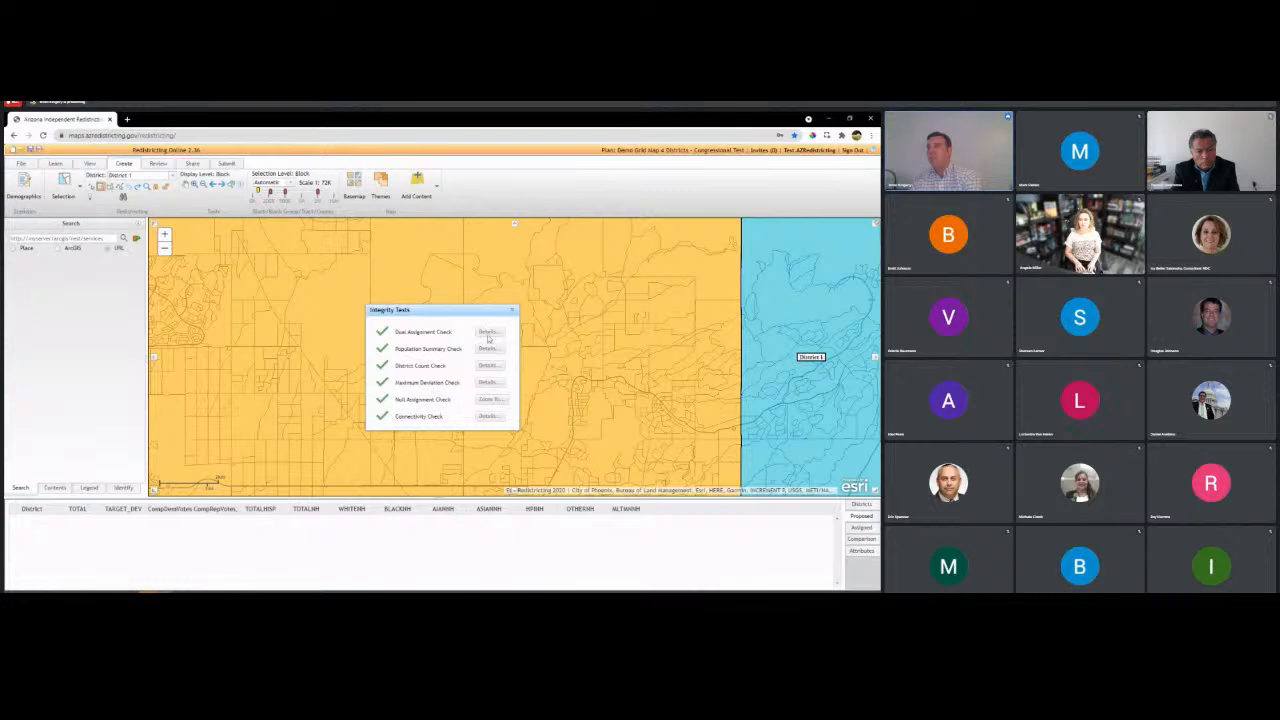
click(512, 314)
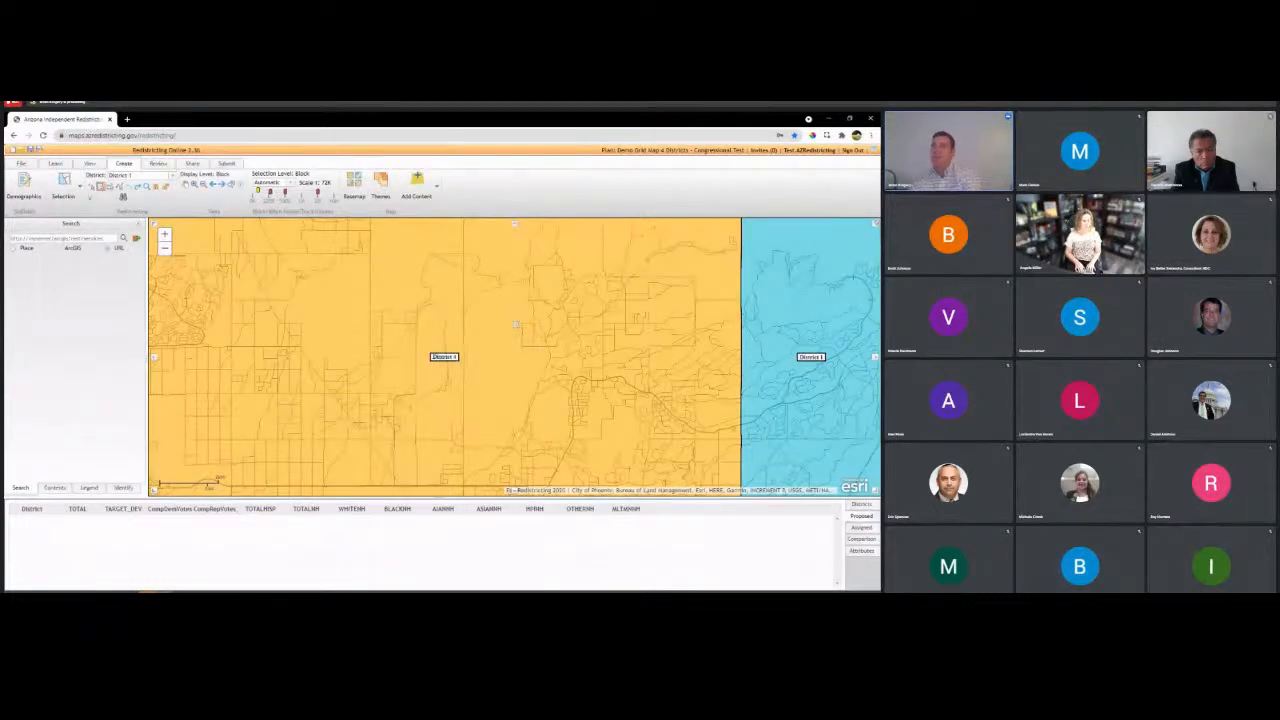
- Start a VAP Summary report and remove the AIANNH18, ASIANNH18, HPINH18 and OTHERNH18 fields from it
click(190, 164)
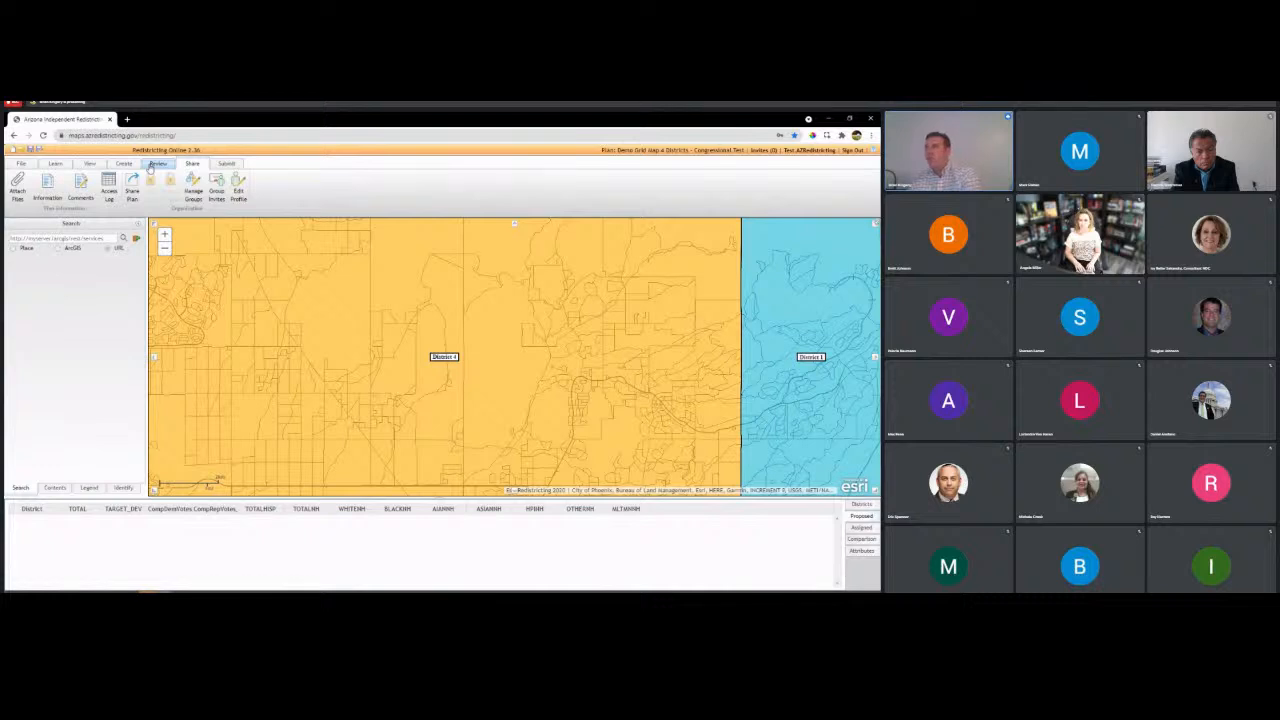
click(157, 164)
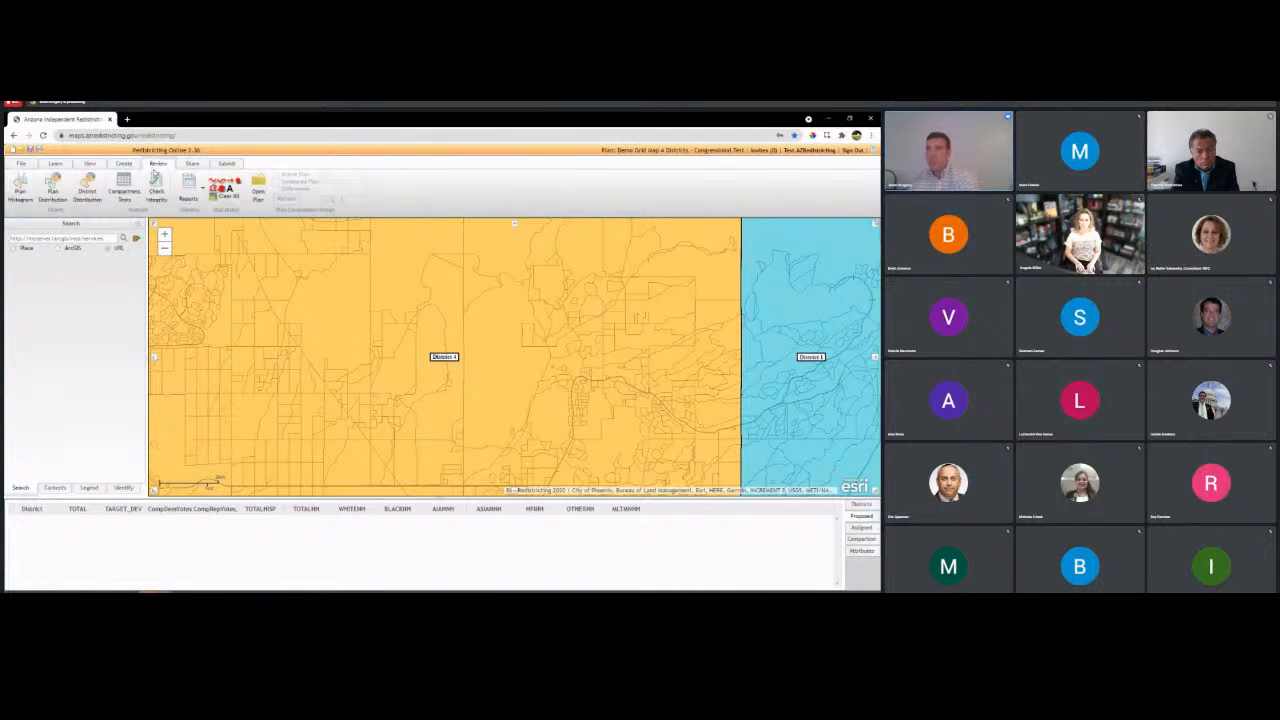
click(204, 190)
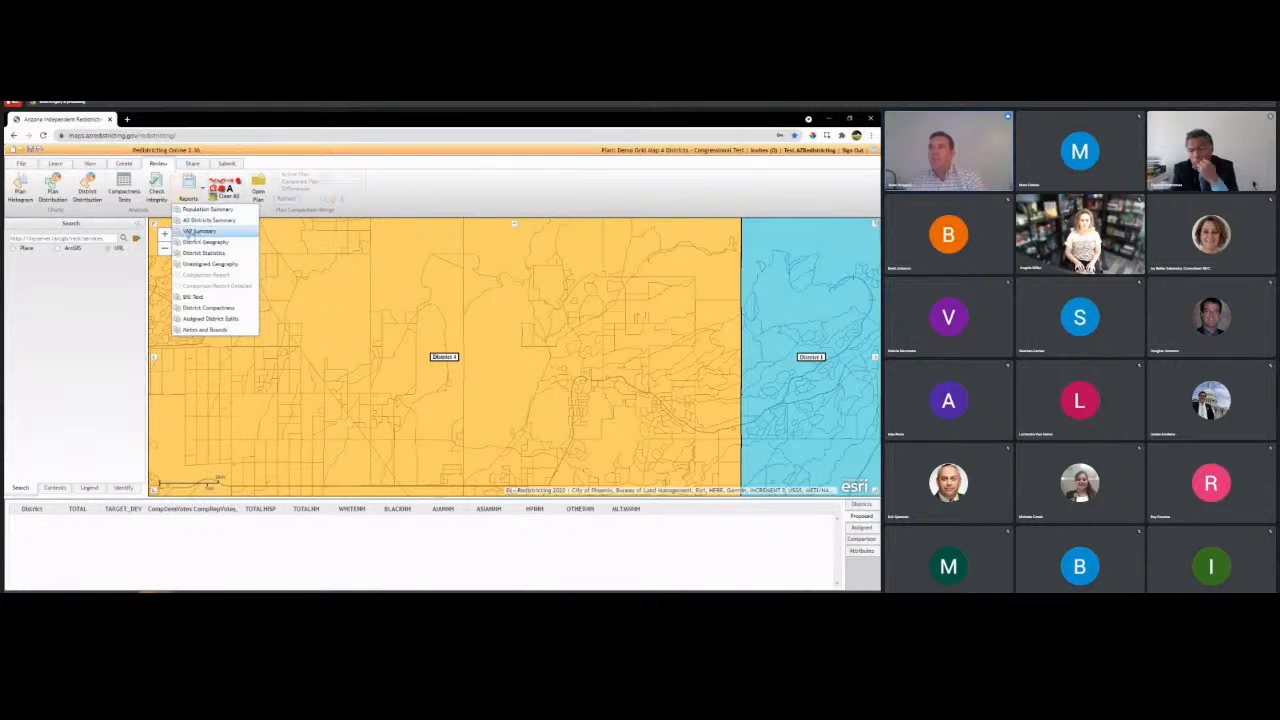
click(190, 232)
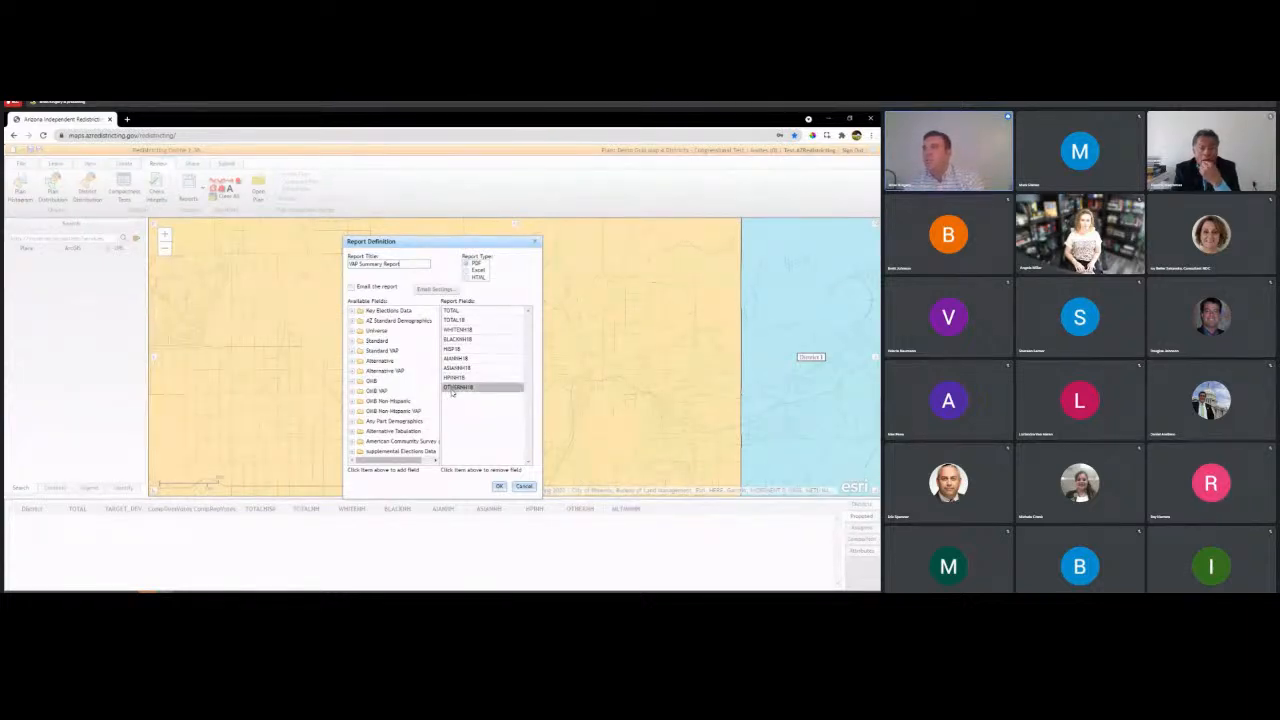
click(452, 387)
click(453, 377)
click(454, 368)
click(454, 358)
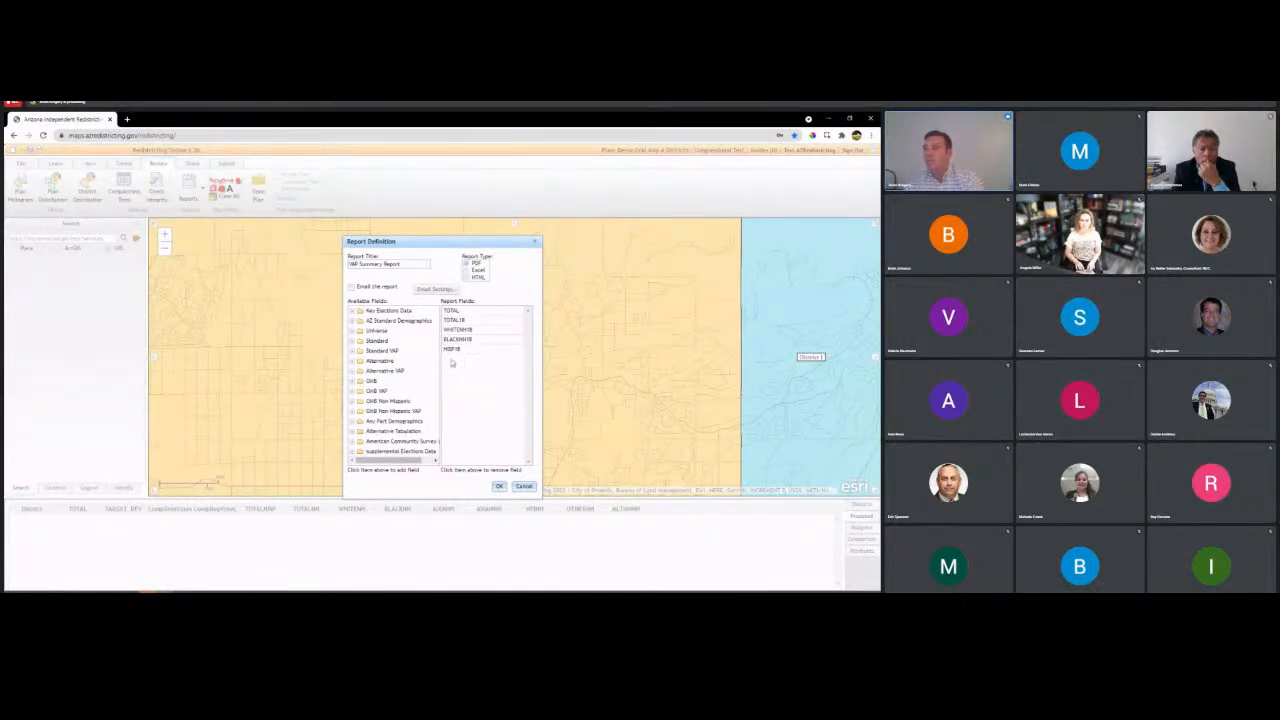
- Add the CompDemVotes and CompRepVotes fields from Key Elections Data to the report
click(352, 313)
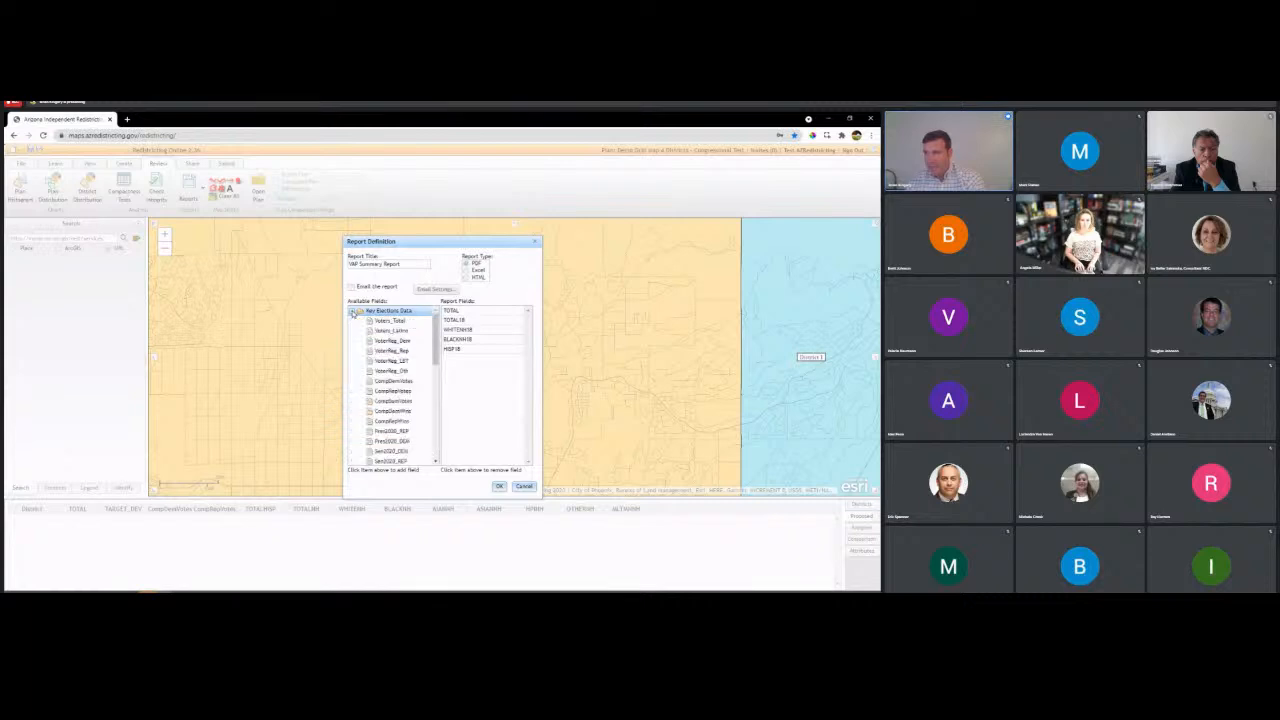
click(395, 380)
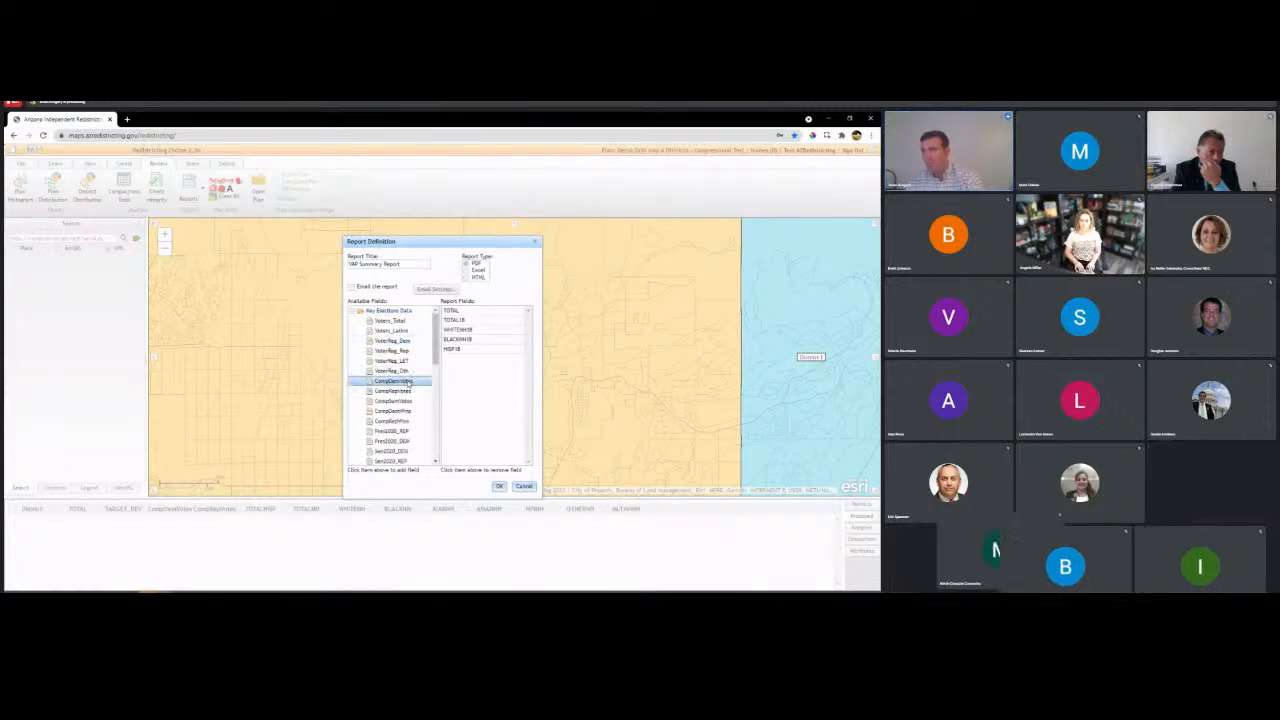
click(405, 392)
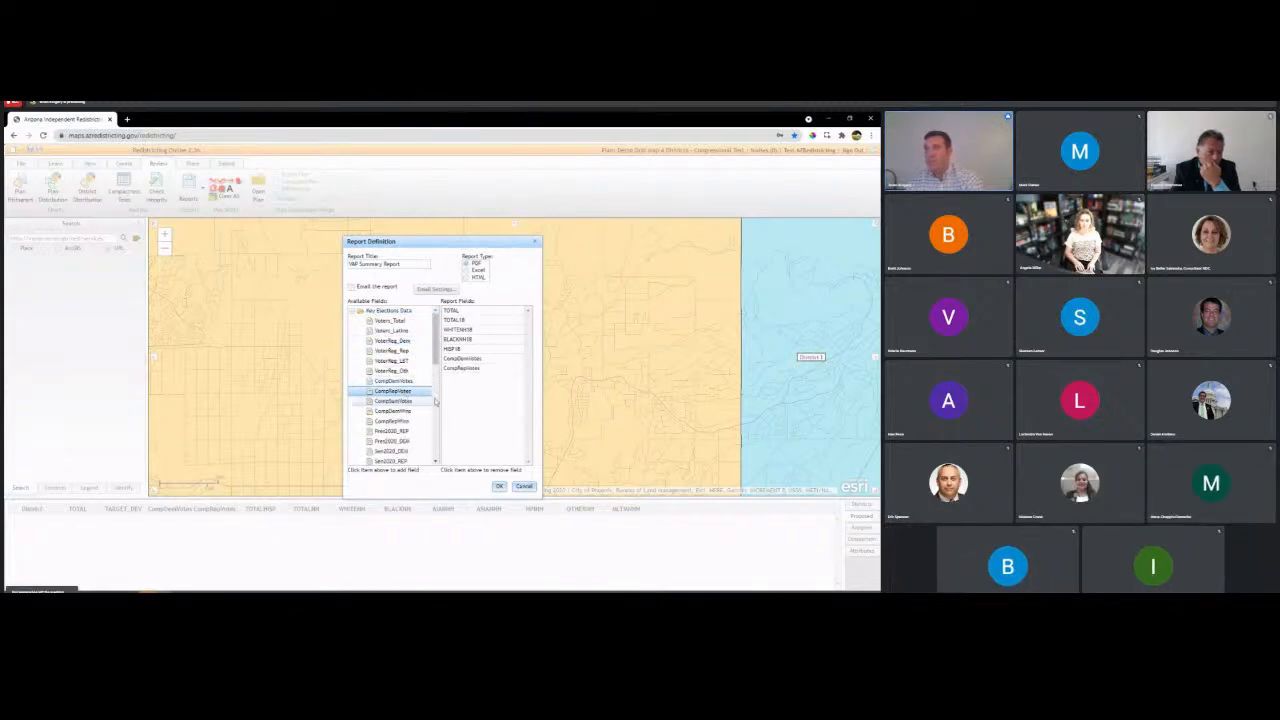
- Generate the VAP Summary report as a PDF without emailing it, and open the downloaded file
click(500, 487)
click(352, 287)
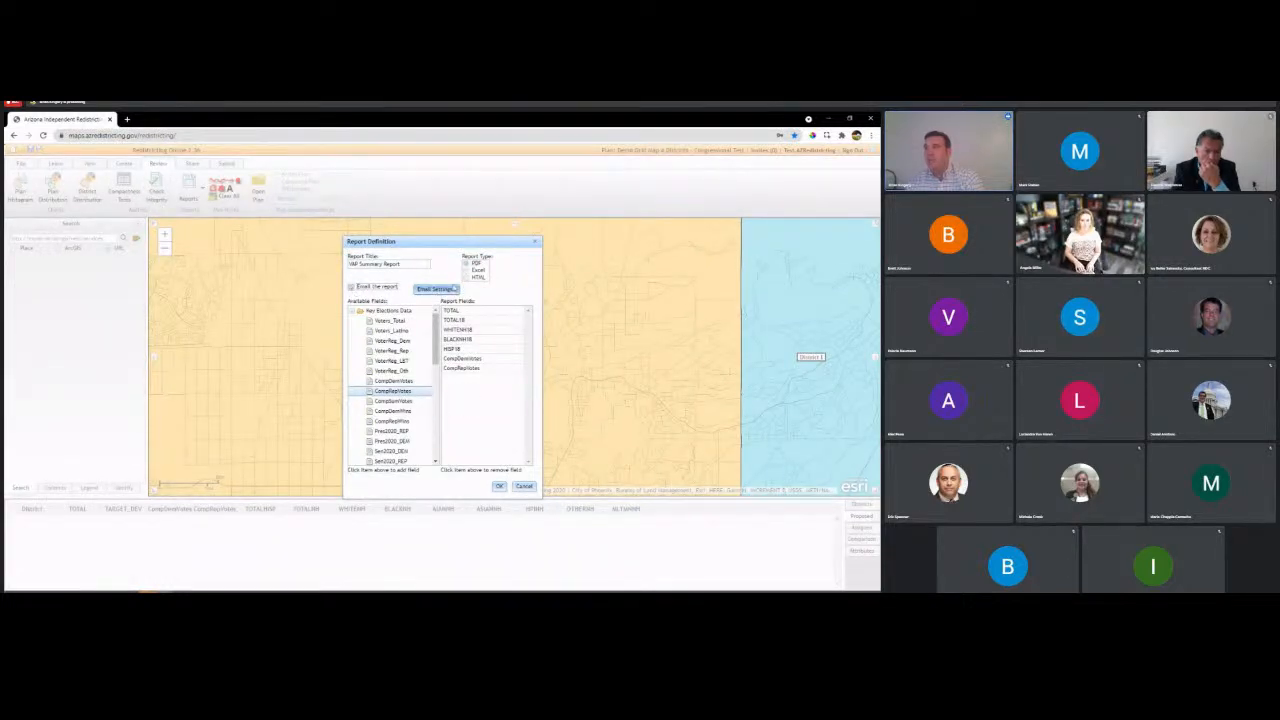
click(352, 288)
click(499, 487)
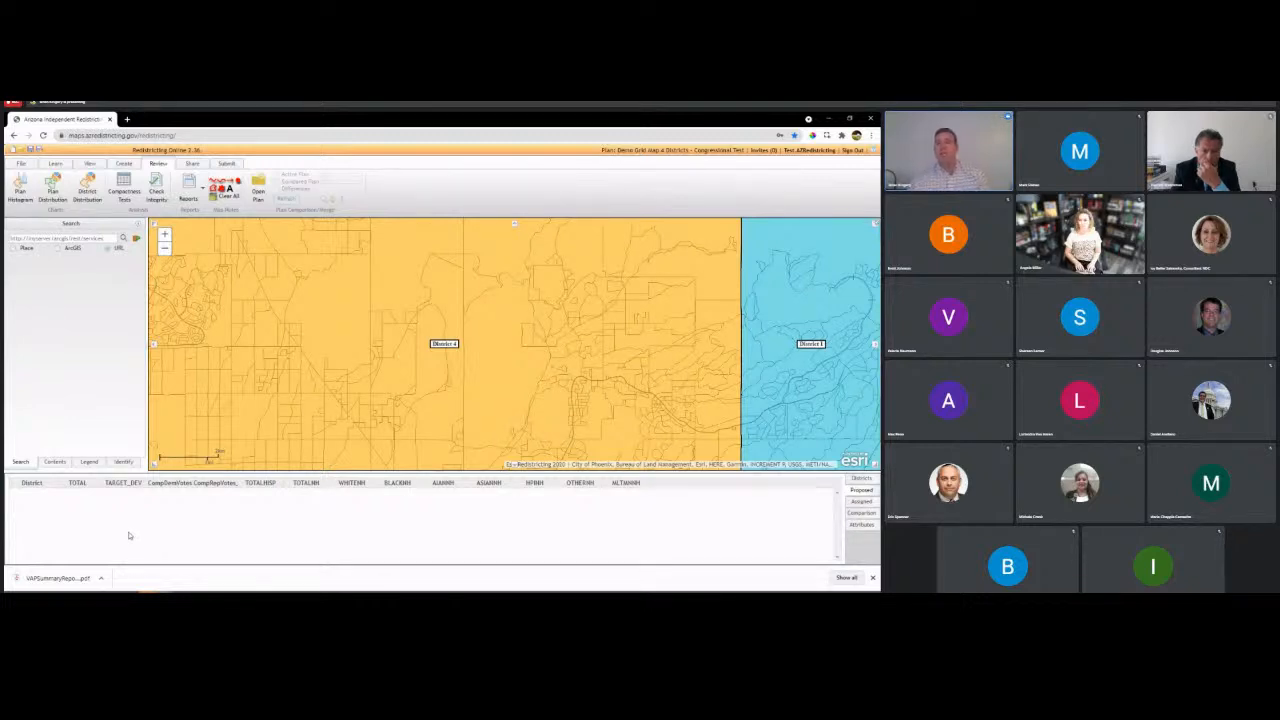
click(58, 578)
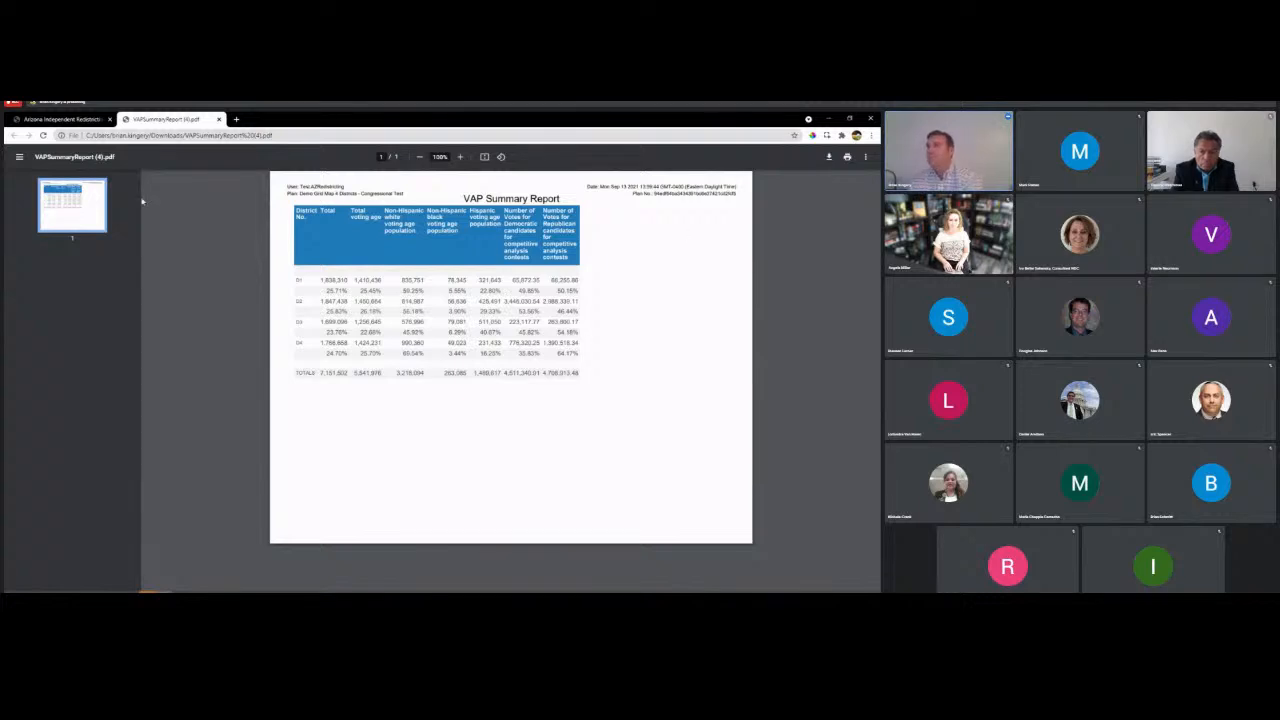
- Return to the redistricting map and open Demo Grid Map 4 Districts - Compare Plan as the comparison plan
click(70, 120)
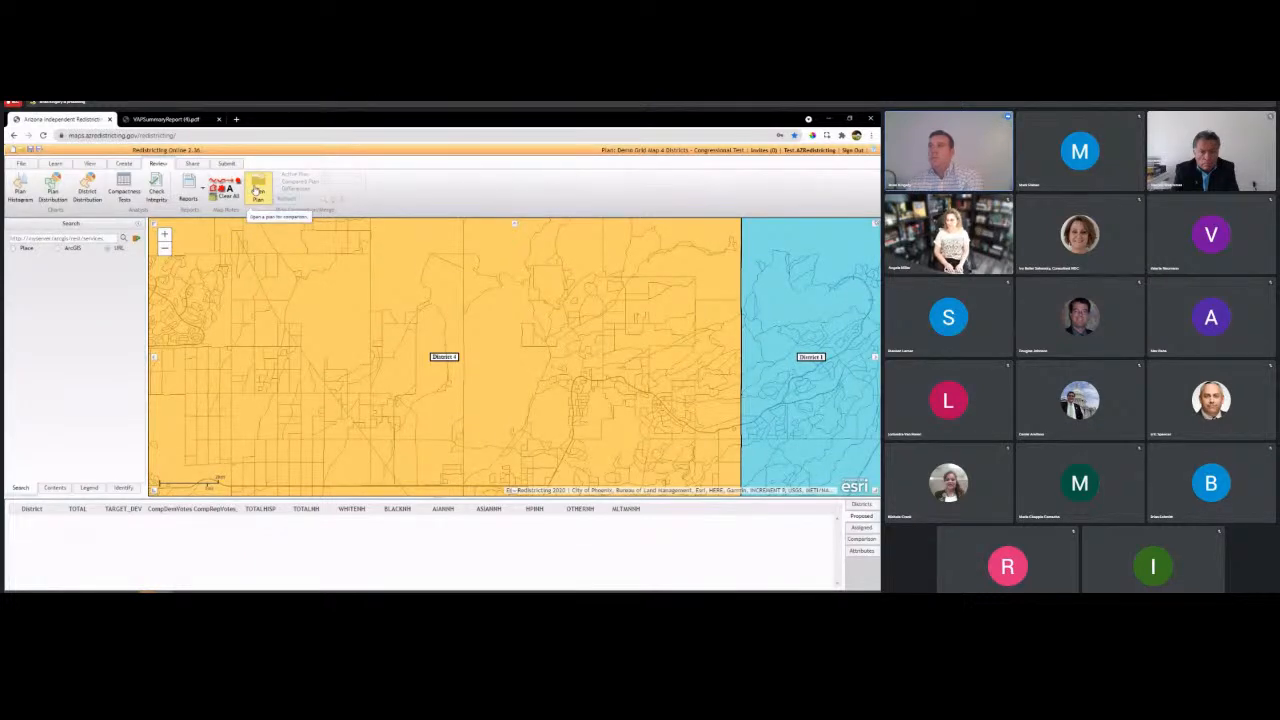
click(257, 190)
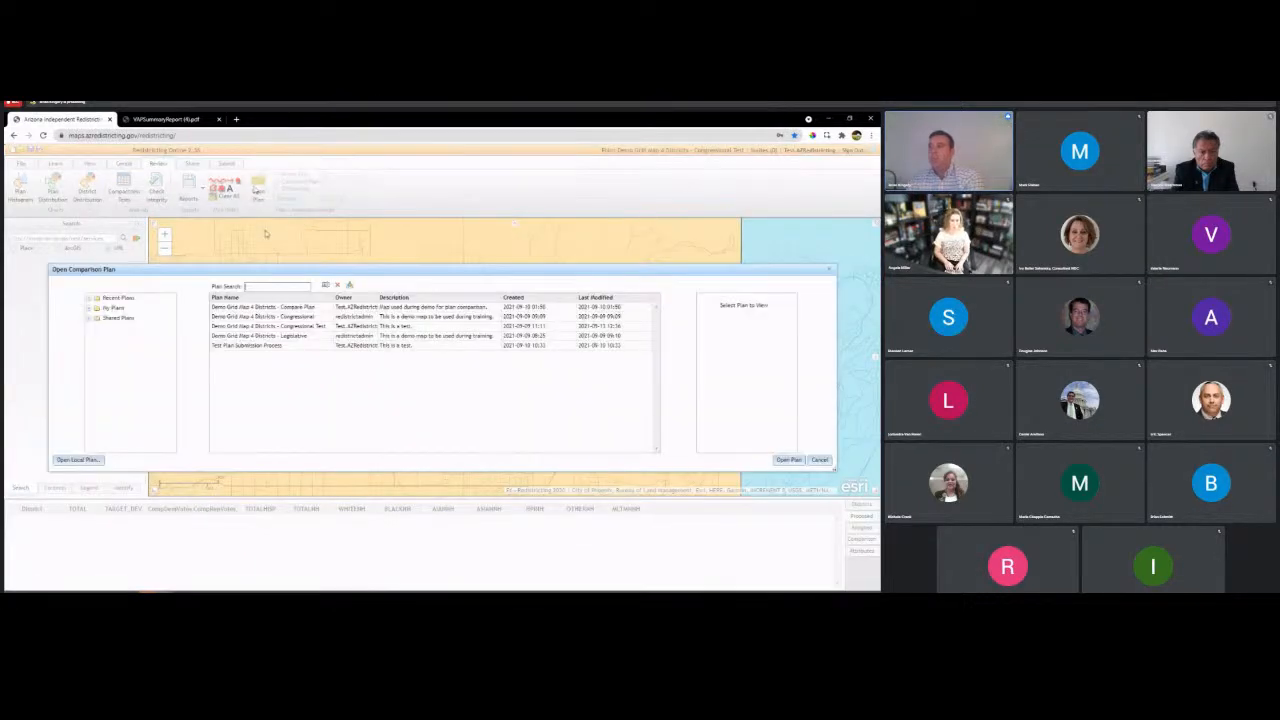
click(288, 308)
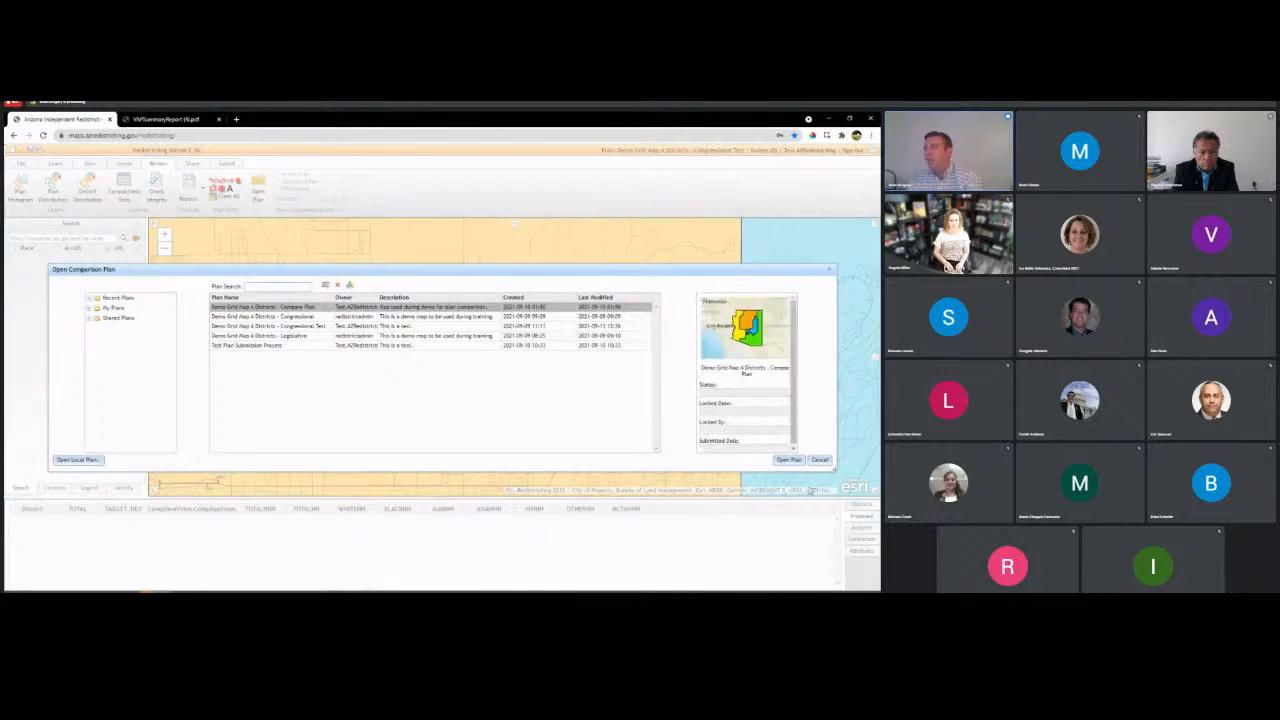
click(792, 461)
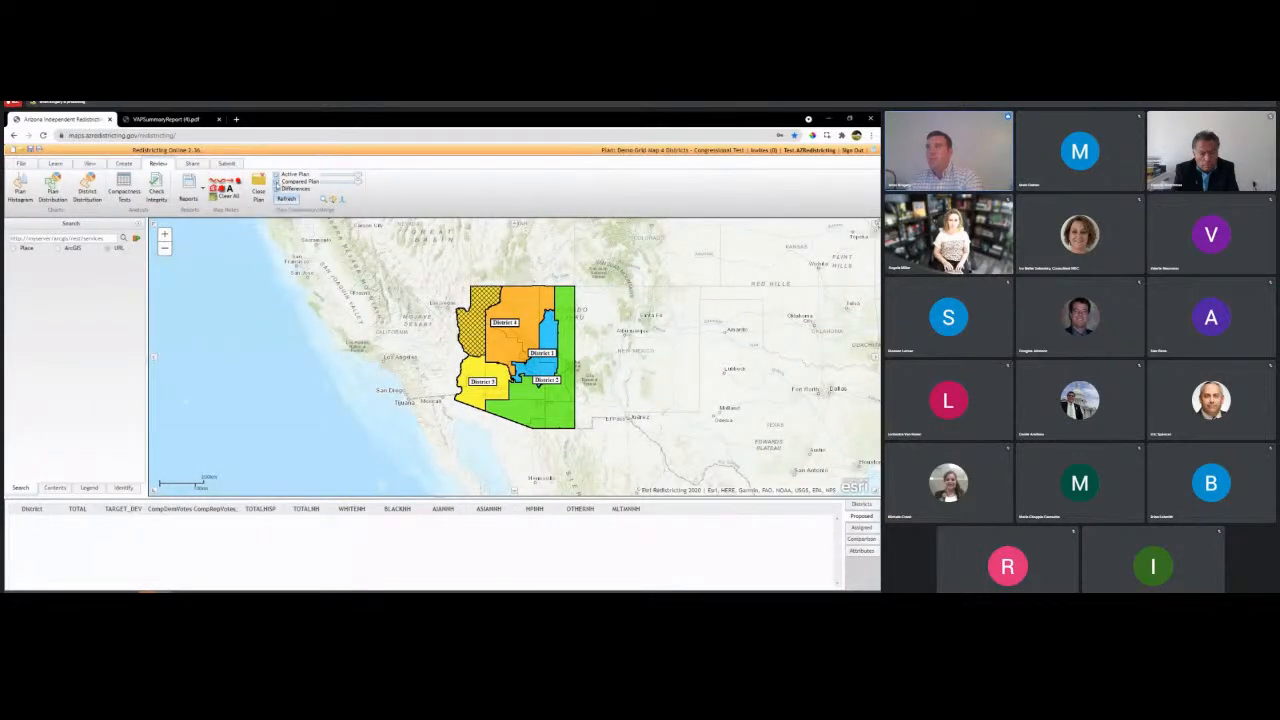
- Hide the compared plan and the active plan on the map so only the differences pattern stays shaded
click(277, 187)
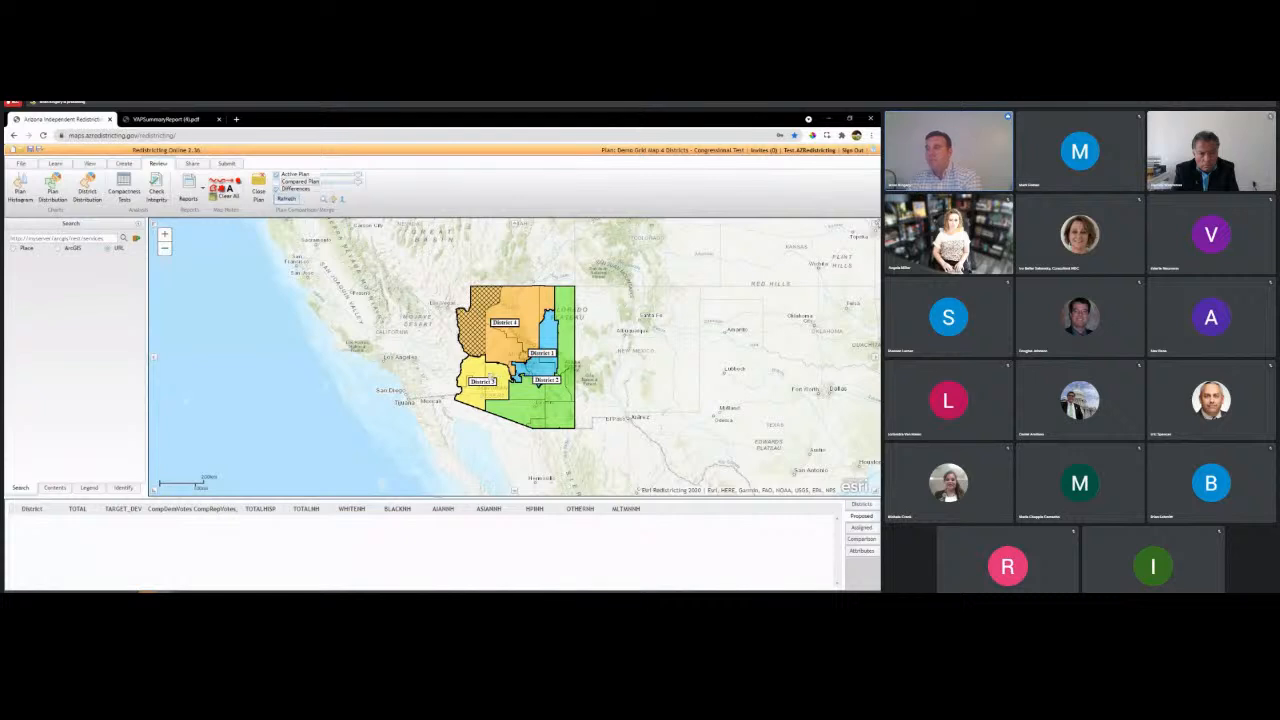
click(277, 175)
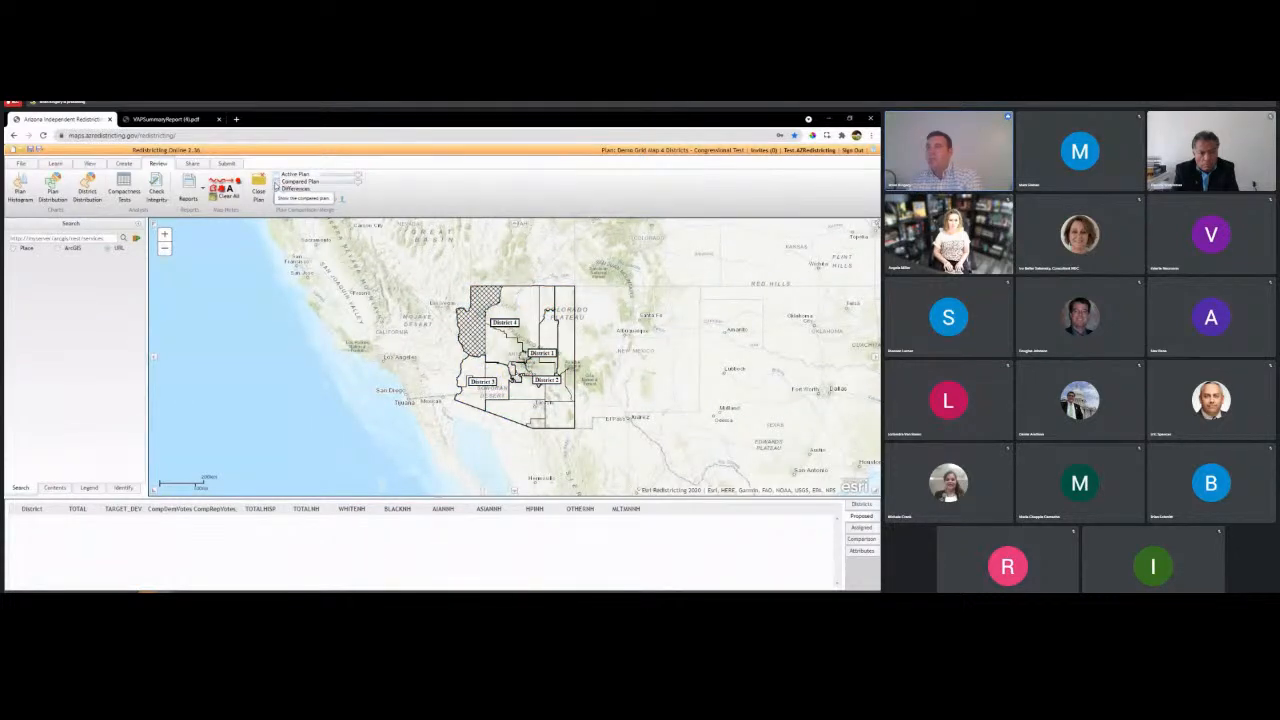
- Show the compared plan on the map again and toggle the differences pattern off and back on
click(277, 182)
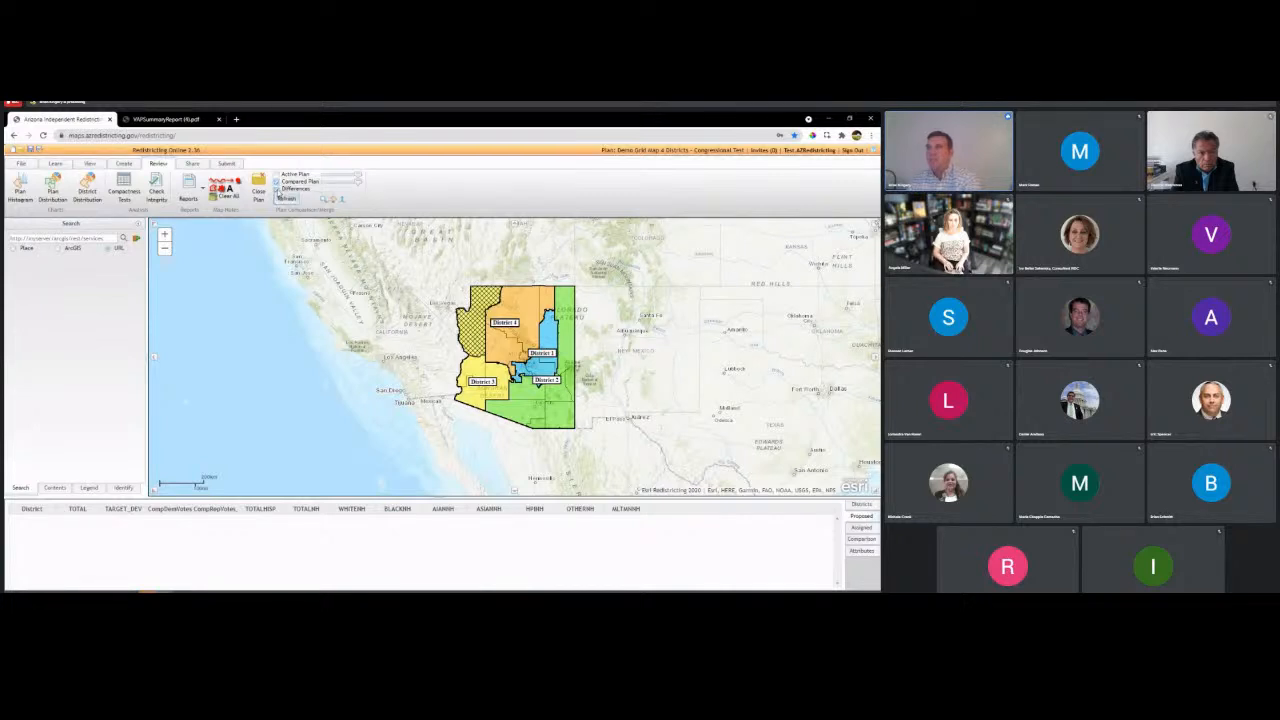
click(277, 189)
click(277, 189)
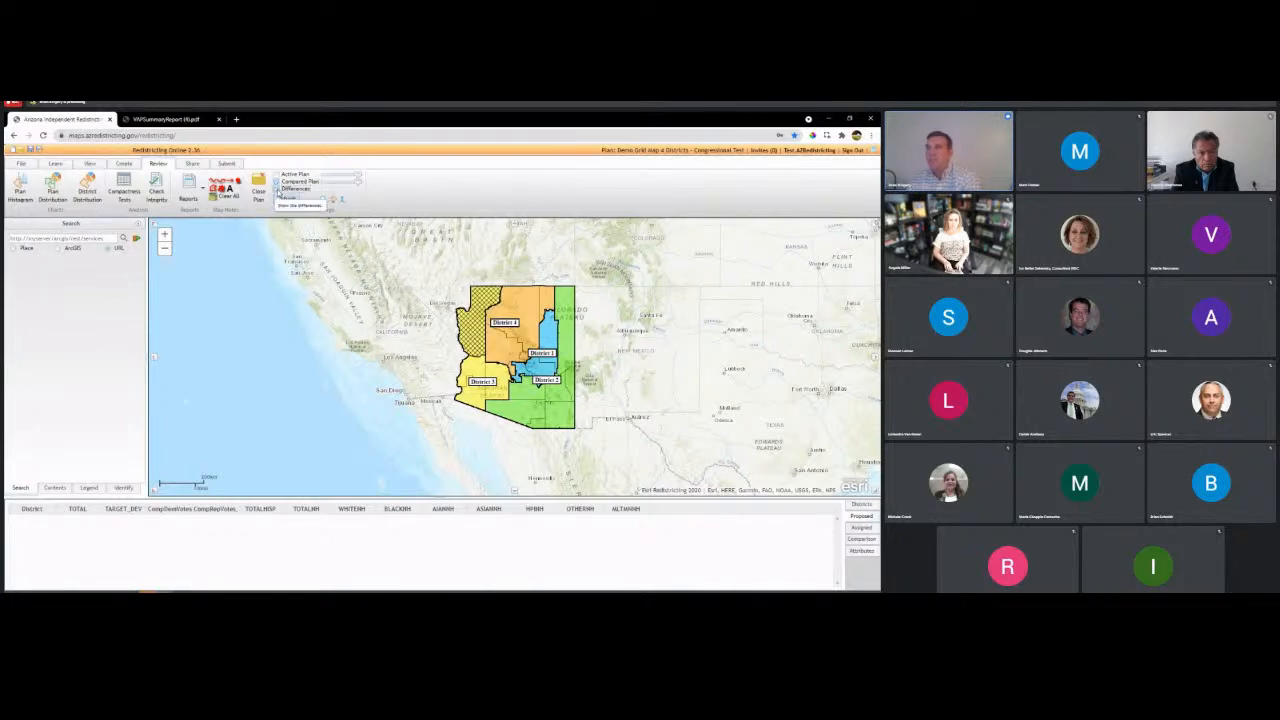
- Show the active plan again and try to zoom to the plan differences for District 1
click(332, 201)
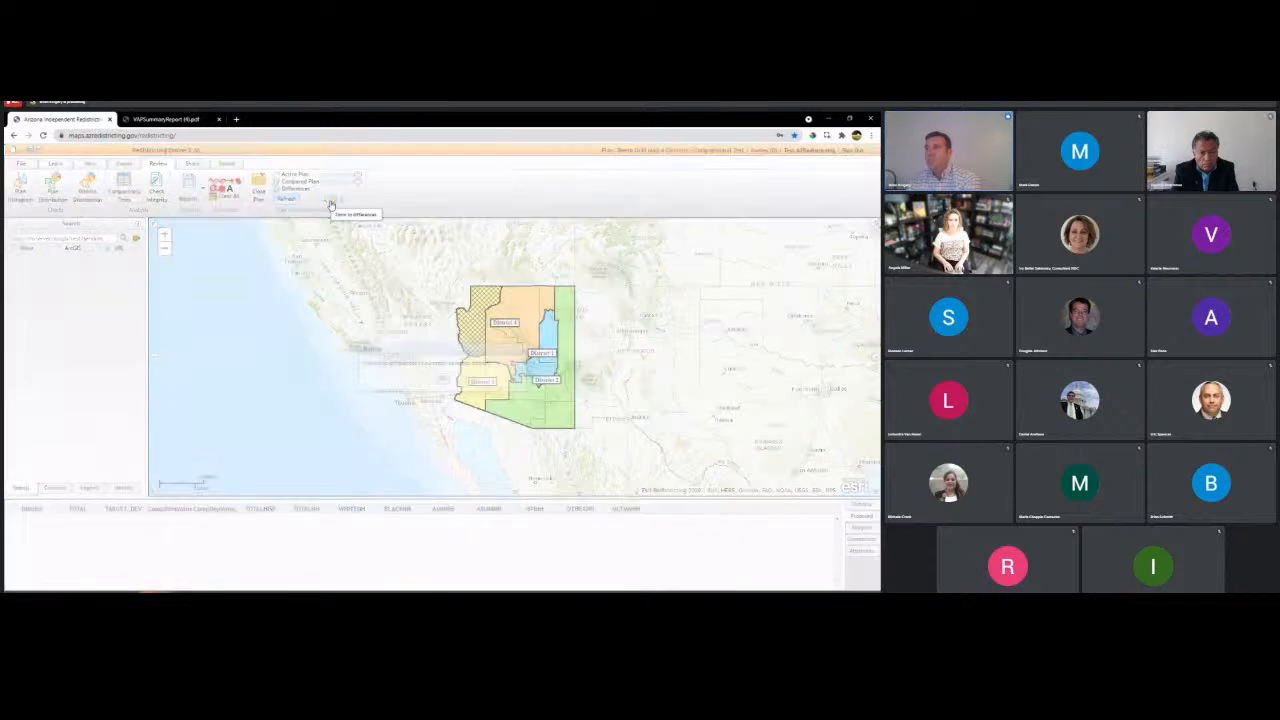
click(441, 381)
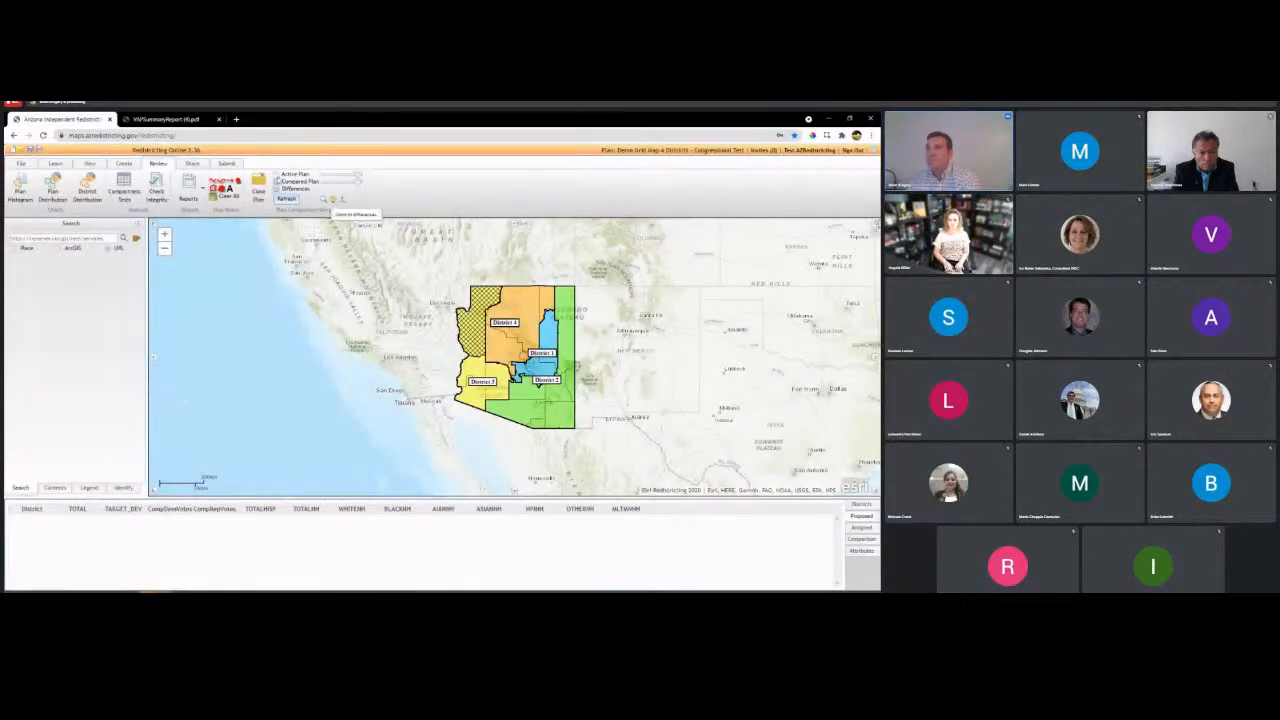
click(278, 174)
click(334, 201)
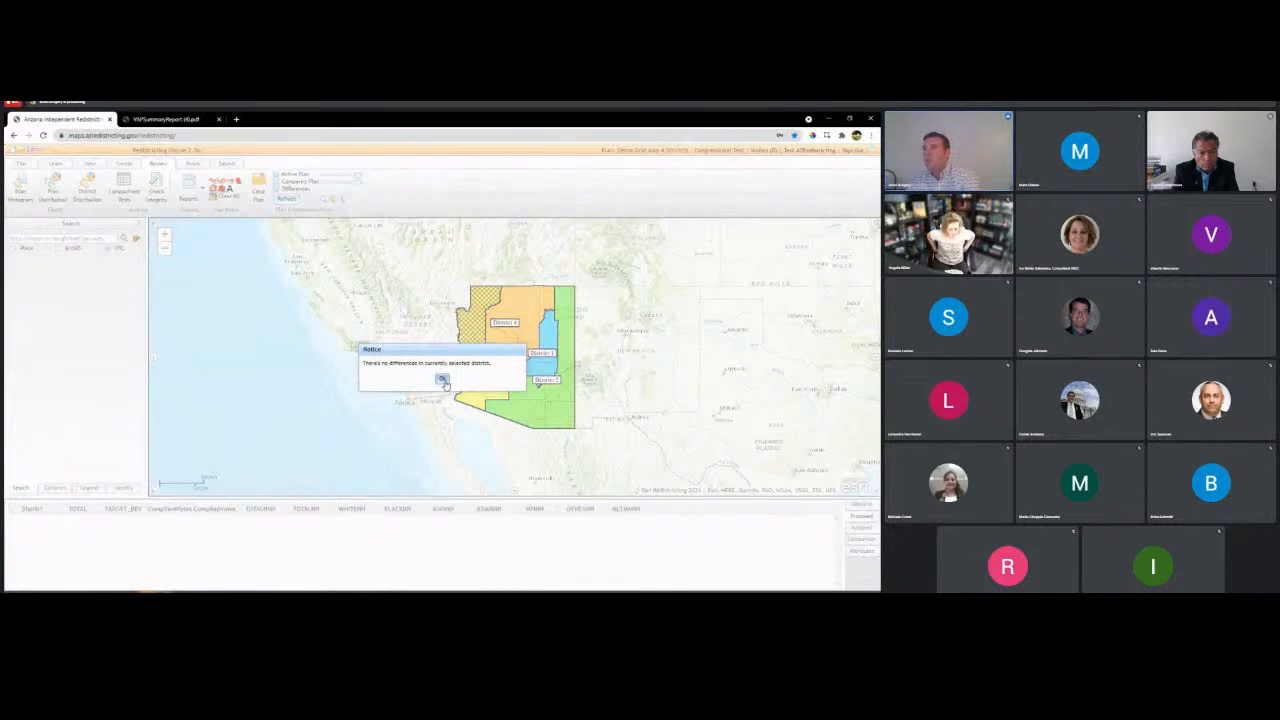
click(443, 381)
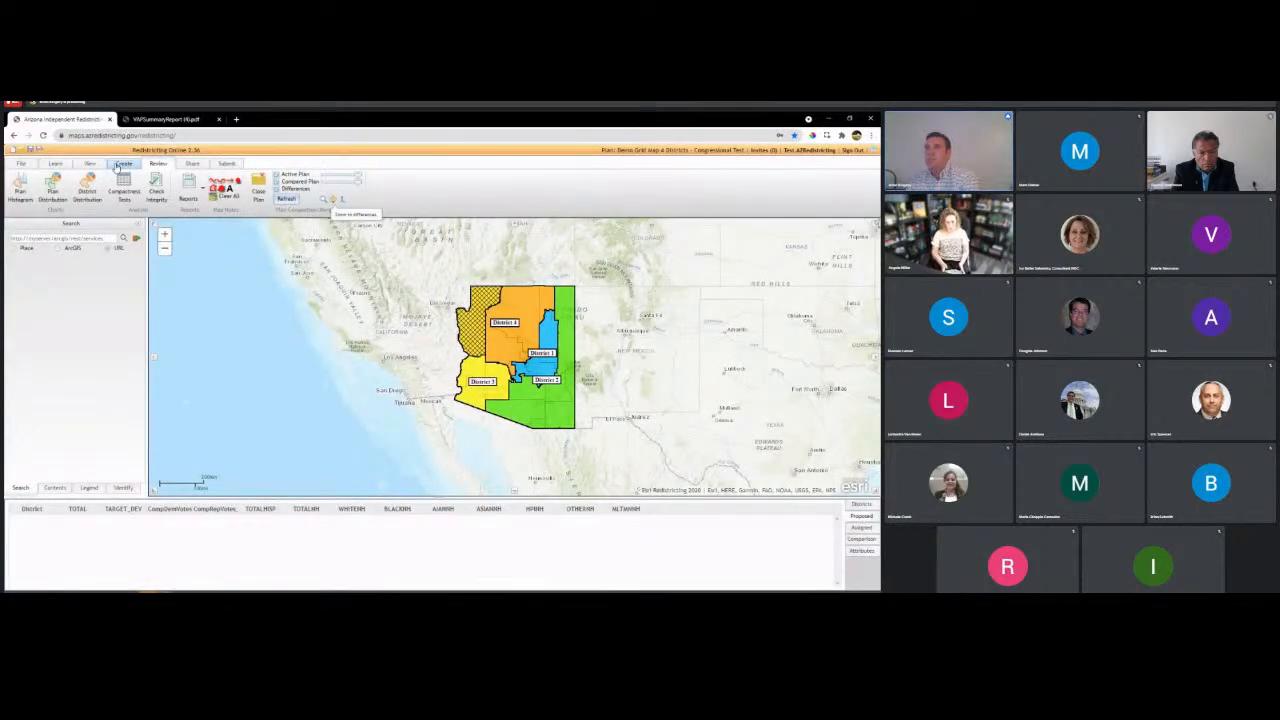
- Zoom to the plan differences with District 3 as the active district, and close the comparison plan
click(122, 164)
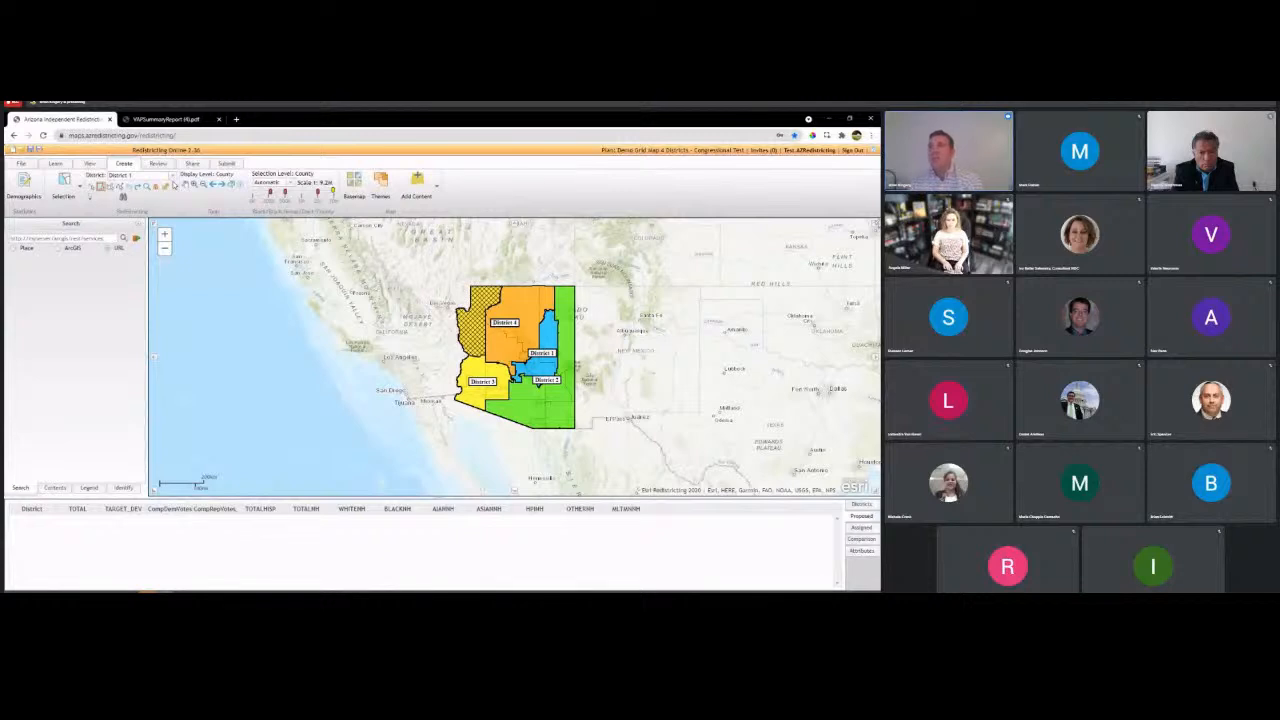
click(171, 176)
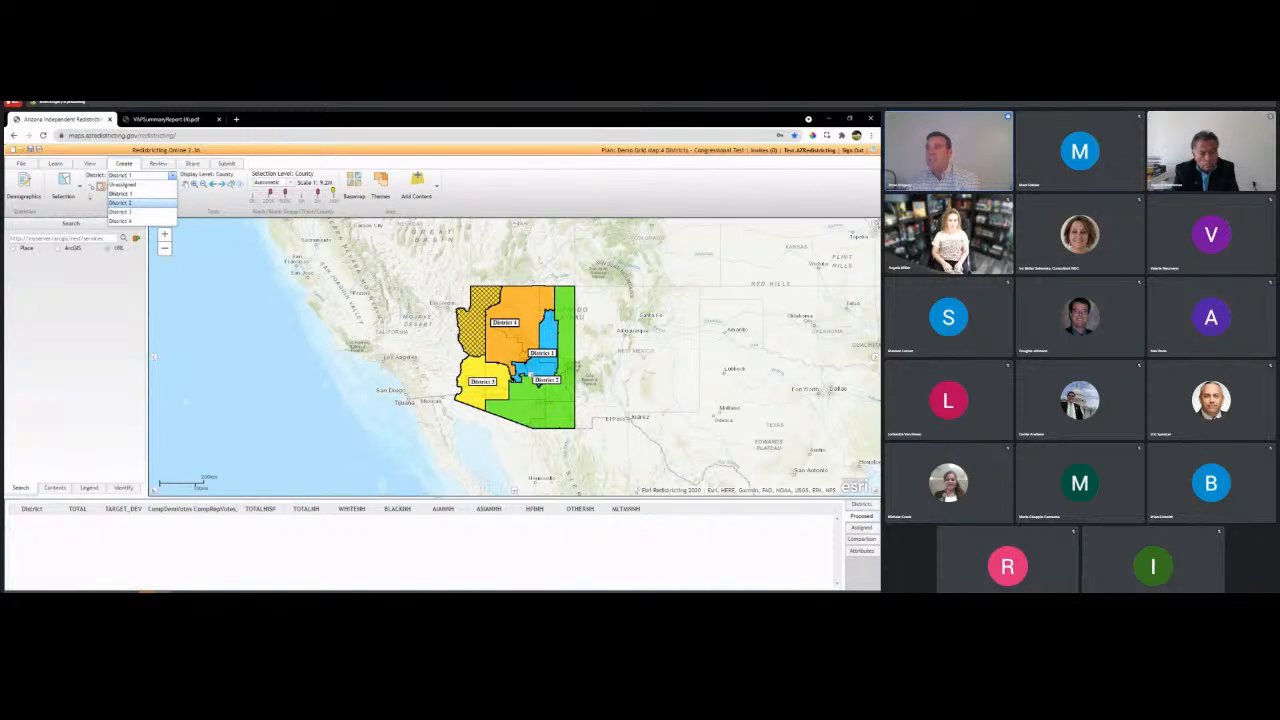
click(162, 222)
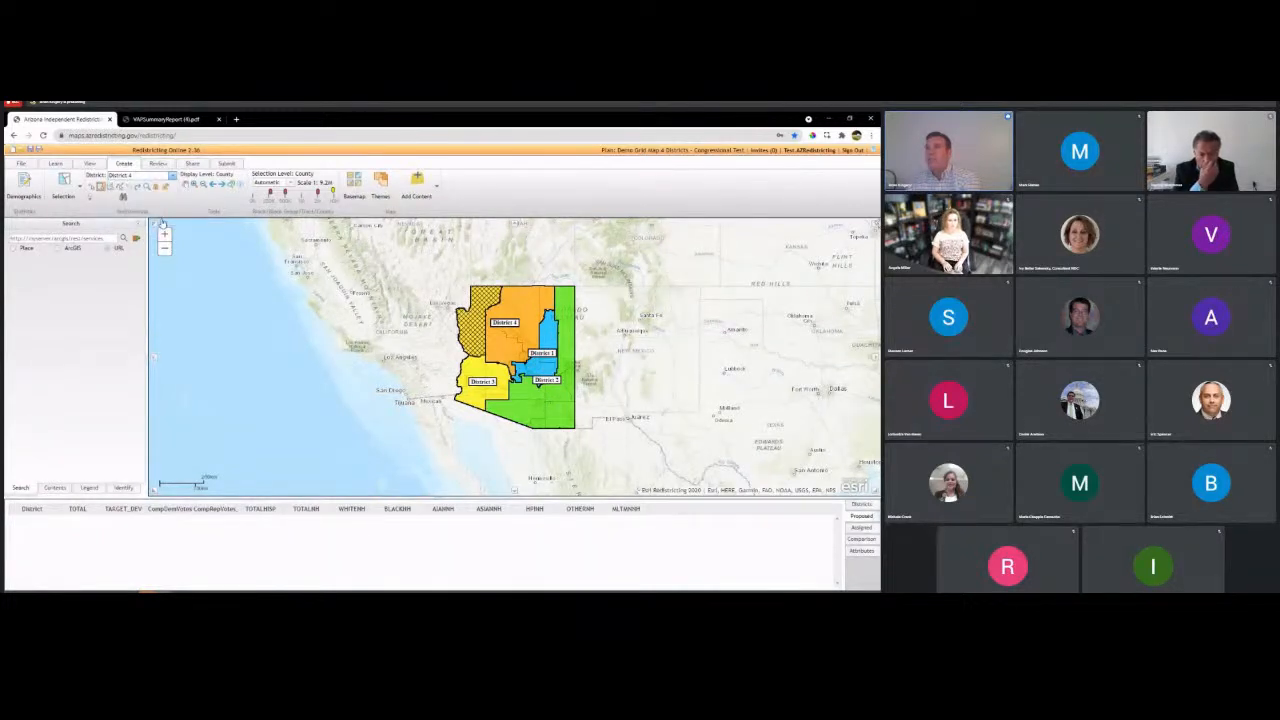
click(172, 176)
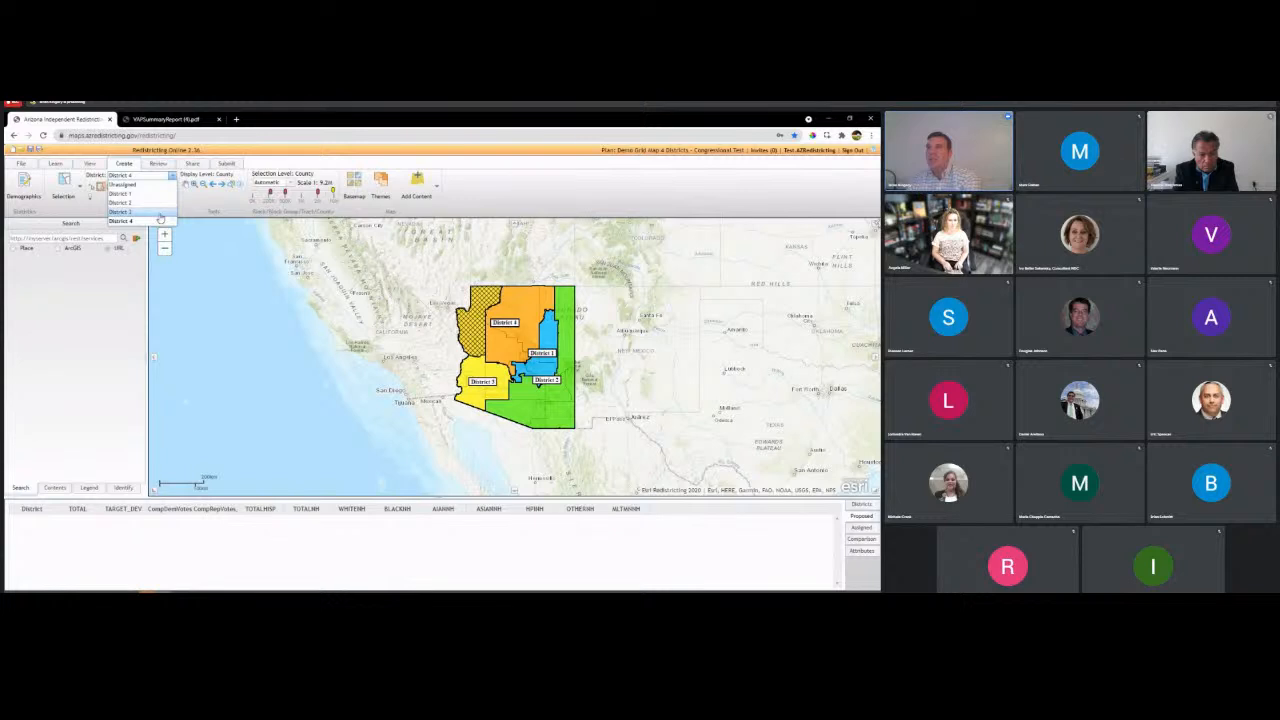
click(160, 215)
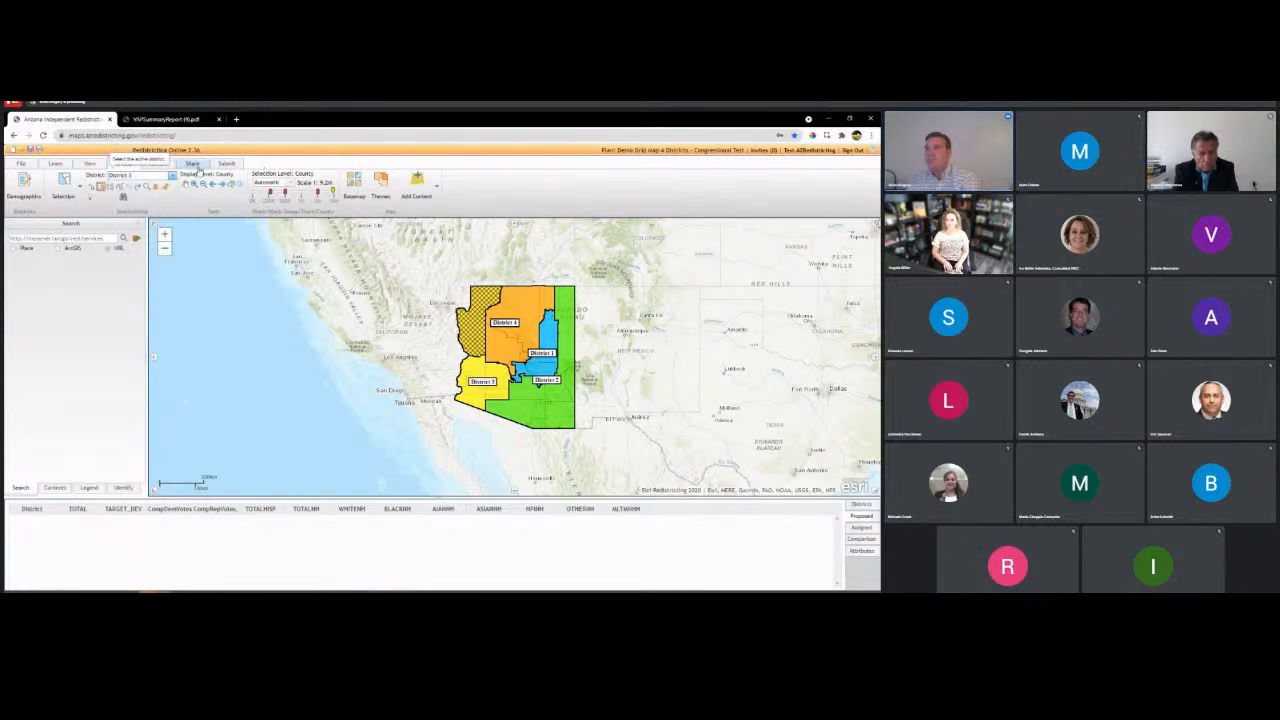
click(158, 163)
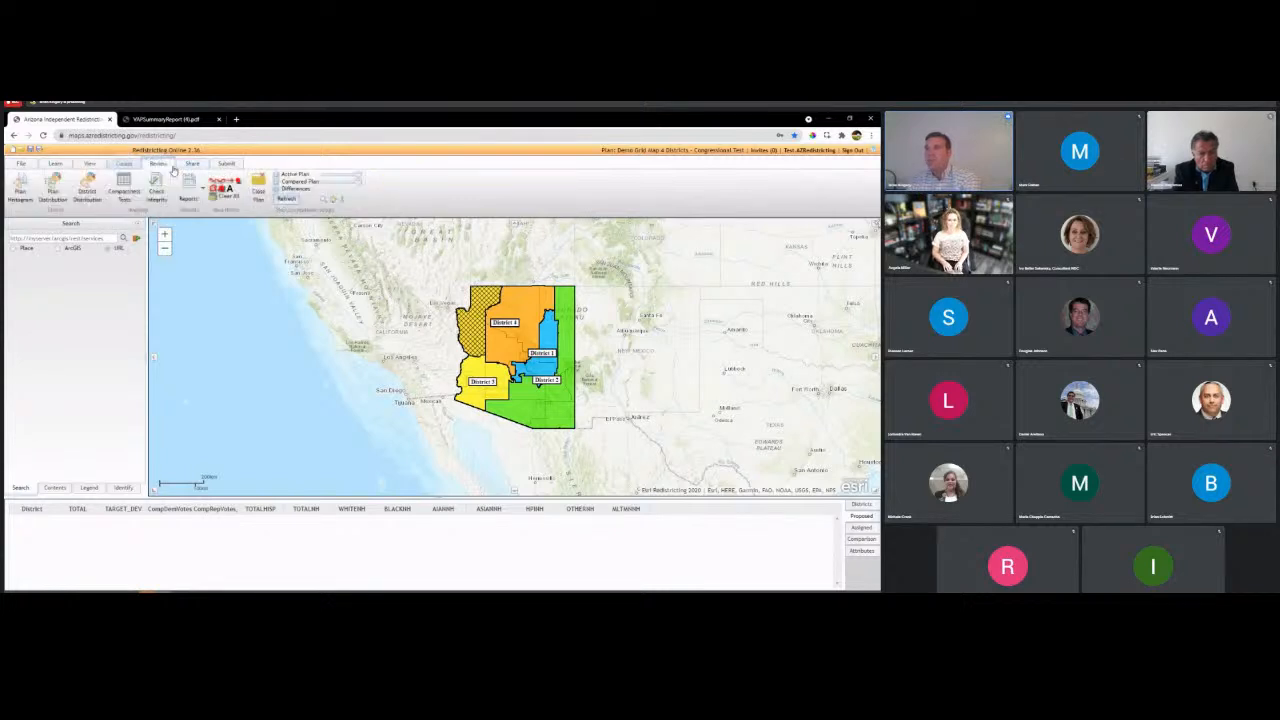
click(333, 200)
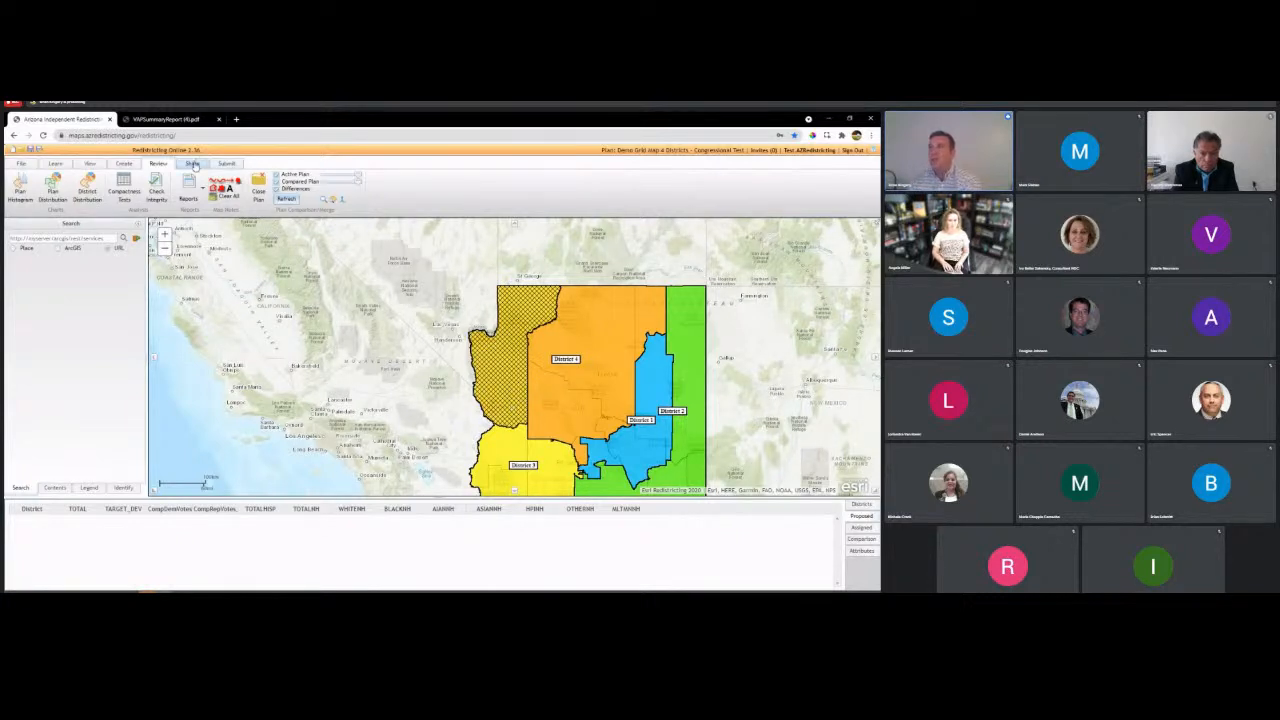
click(258, 189)
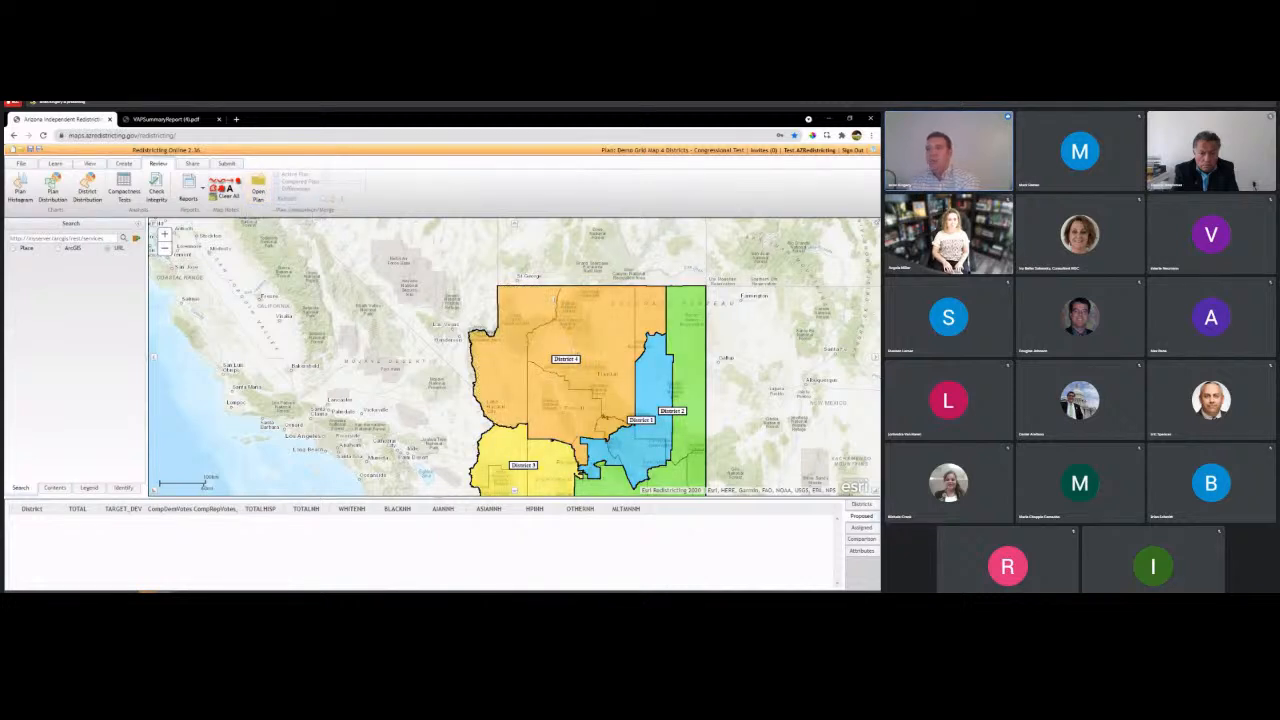
- Review the Share Plan options with Test Group 1 selected and leave without sharing the plan
click(192, 164)
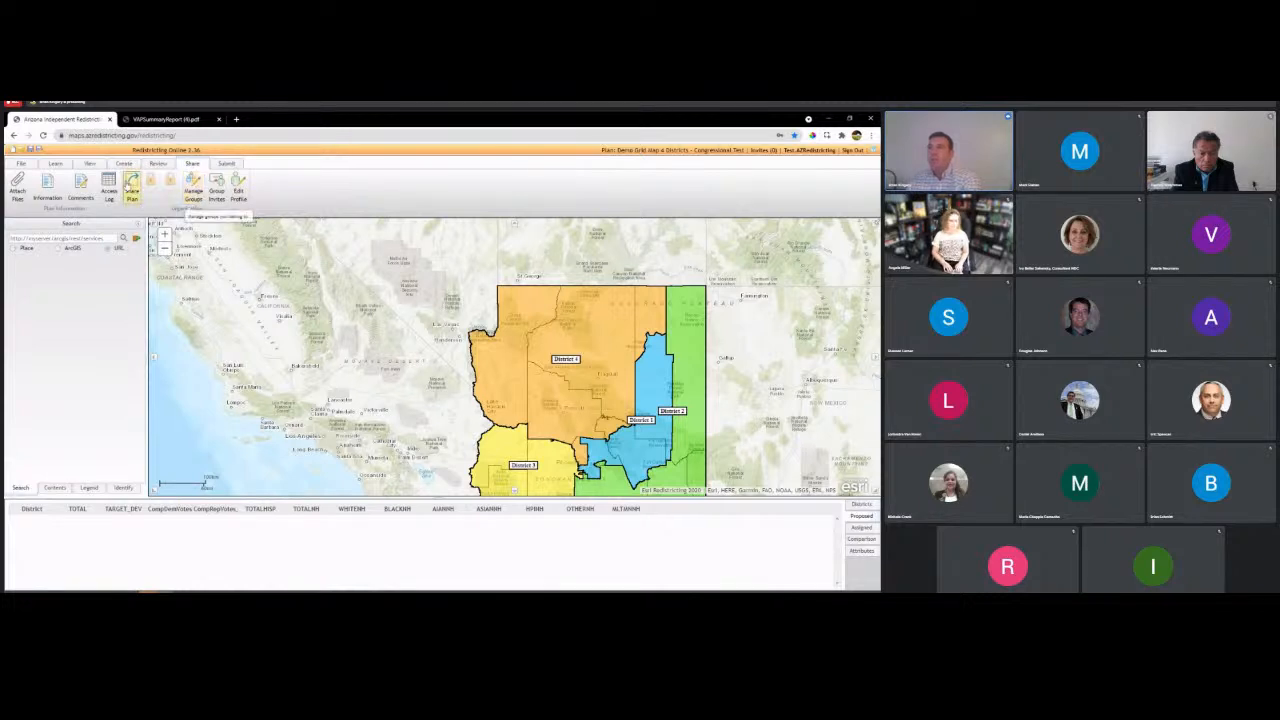
click(132, 188)
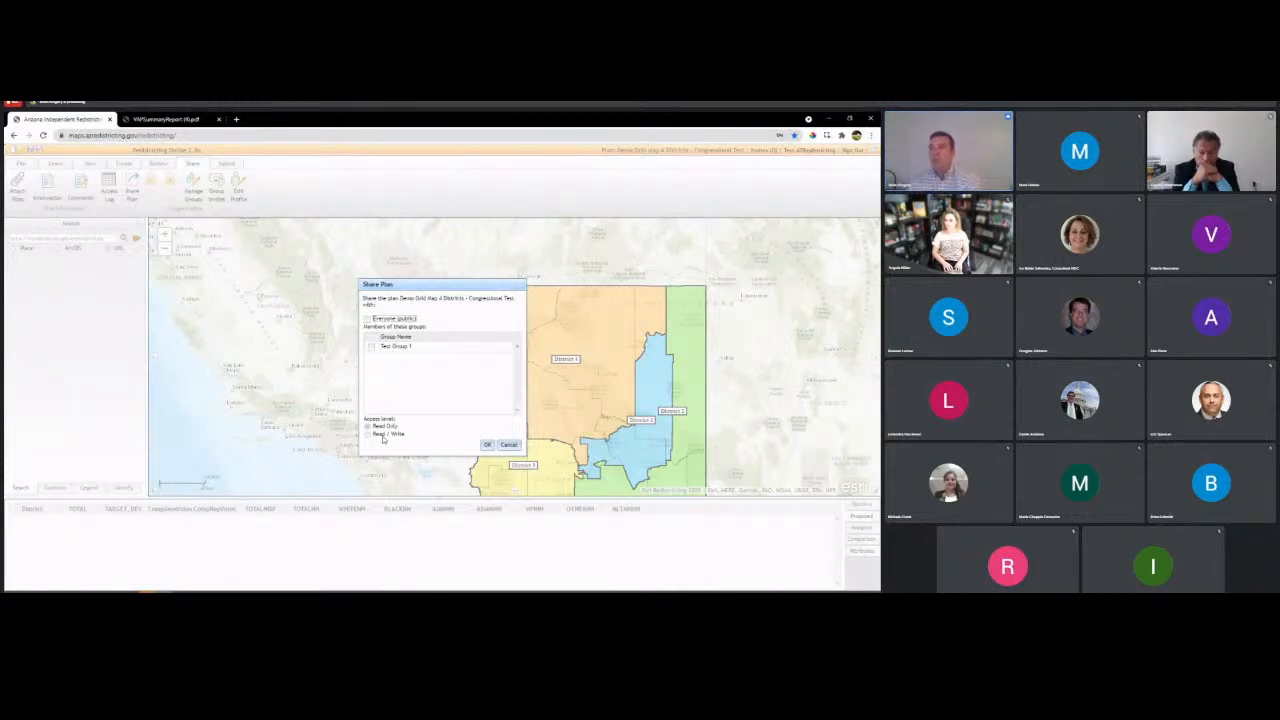
click(372, 350)
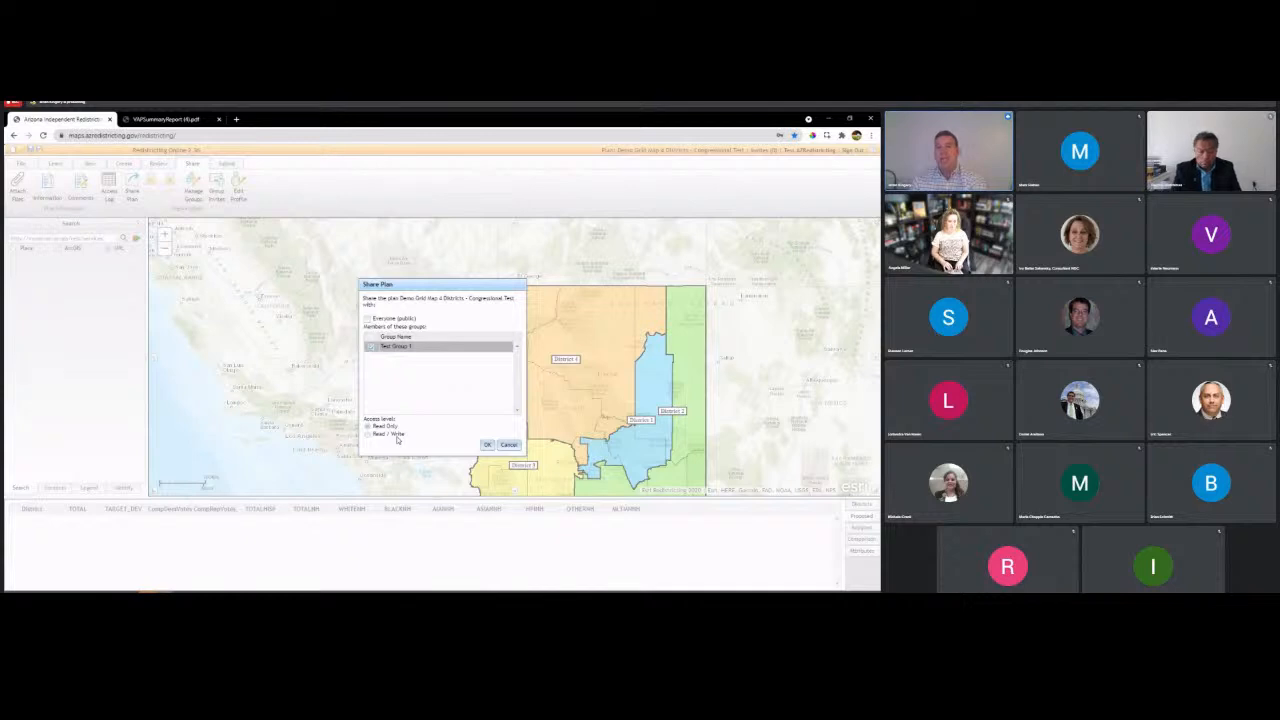
click(508, 446)
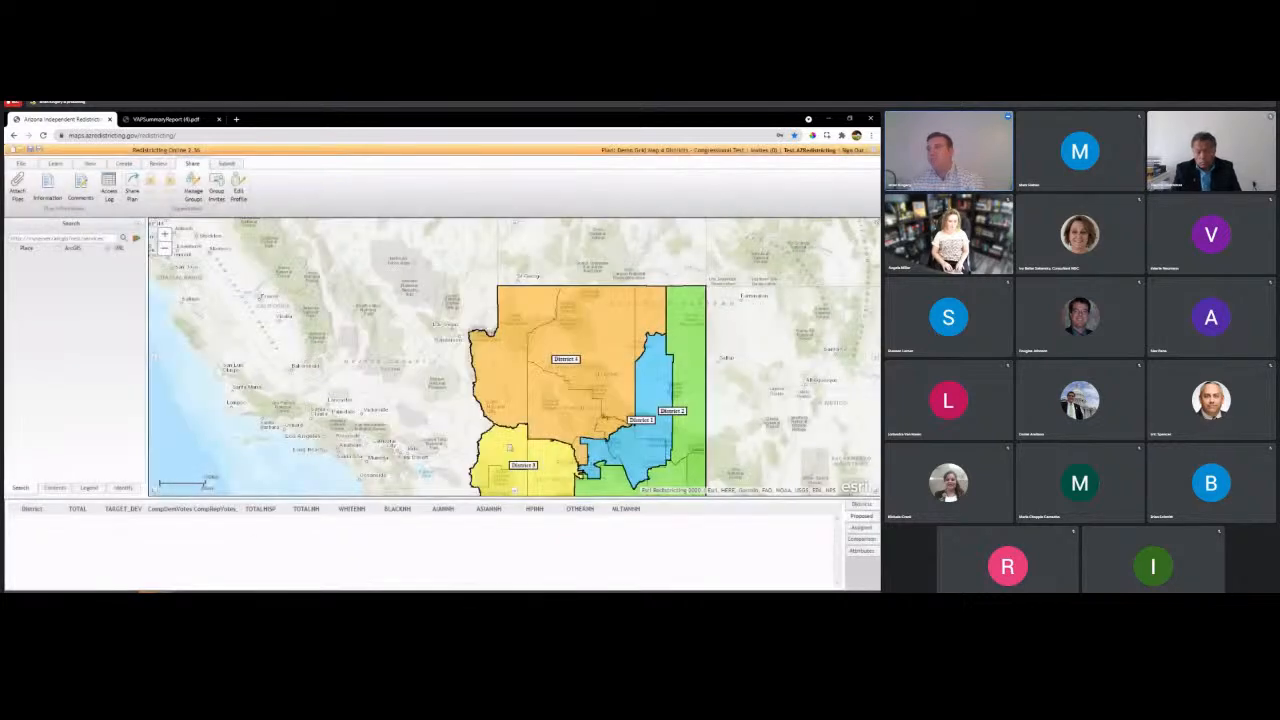
- Start submitting the plan, saving its changes and running the integrity tests required before submission
click(227, 164)
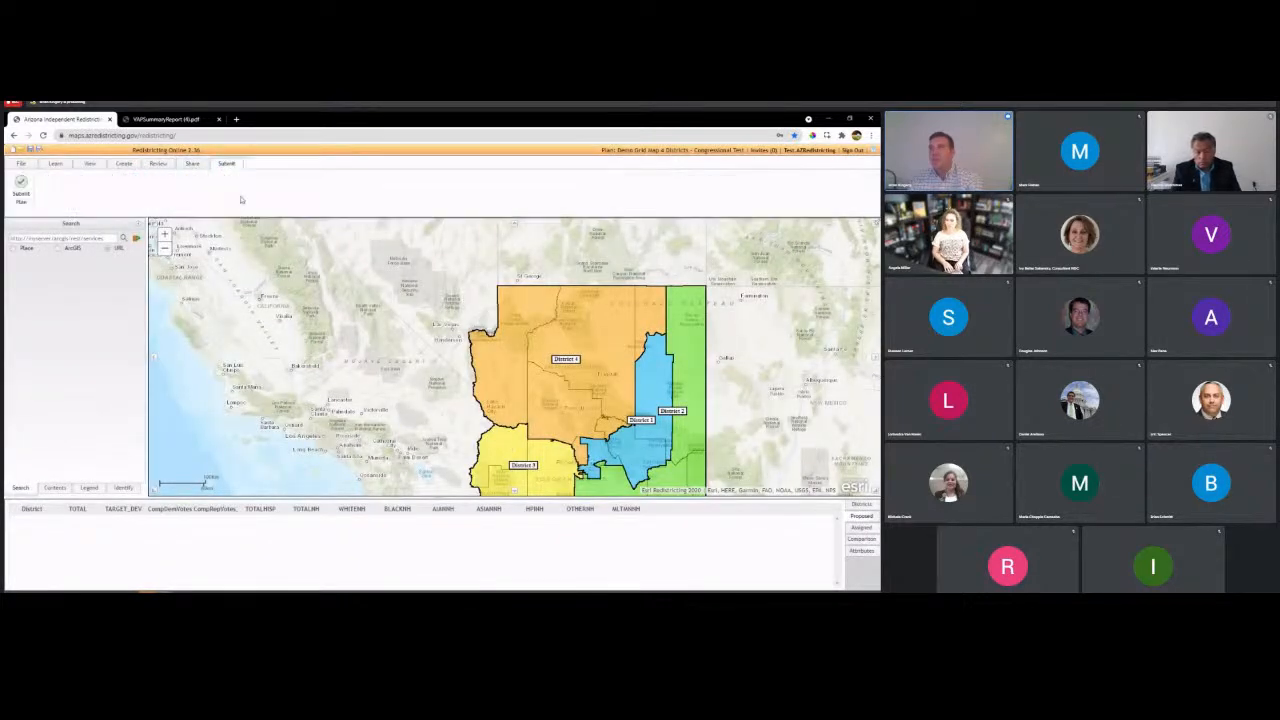
click(21, 187)
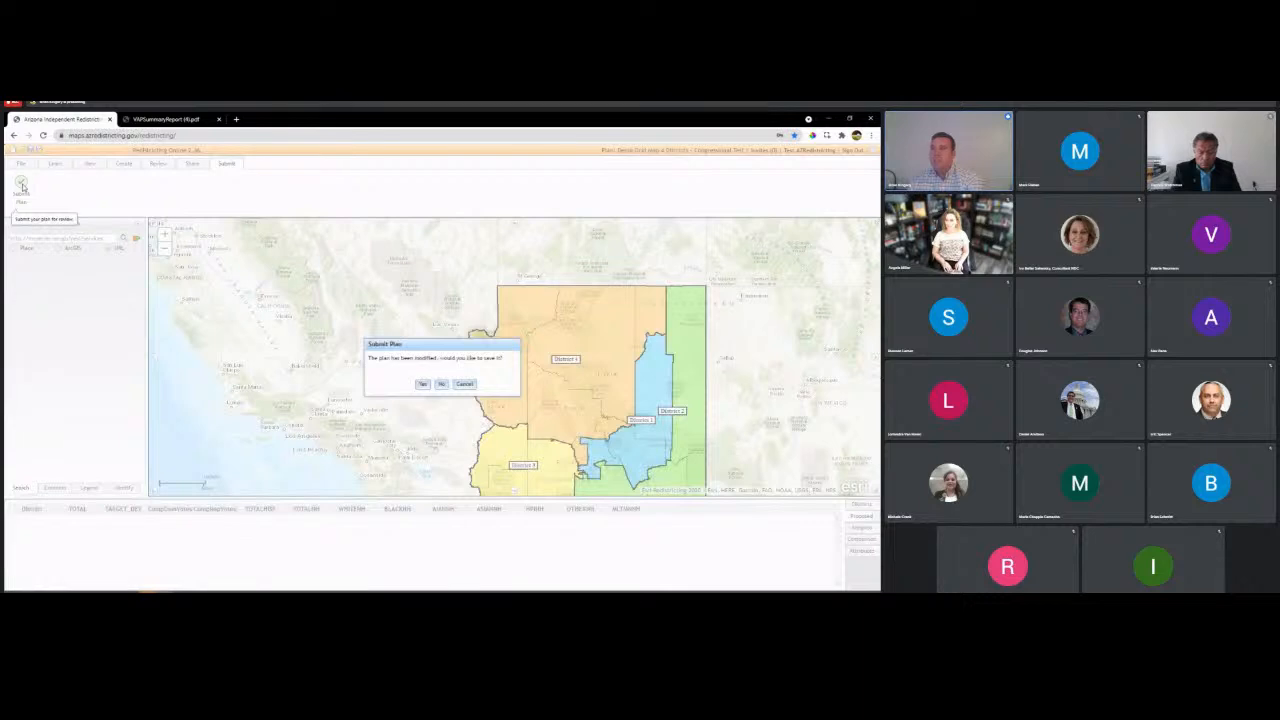
click(422, 385)
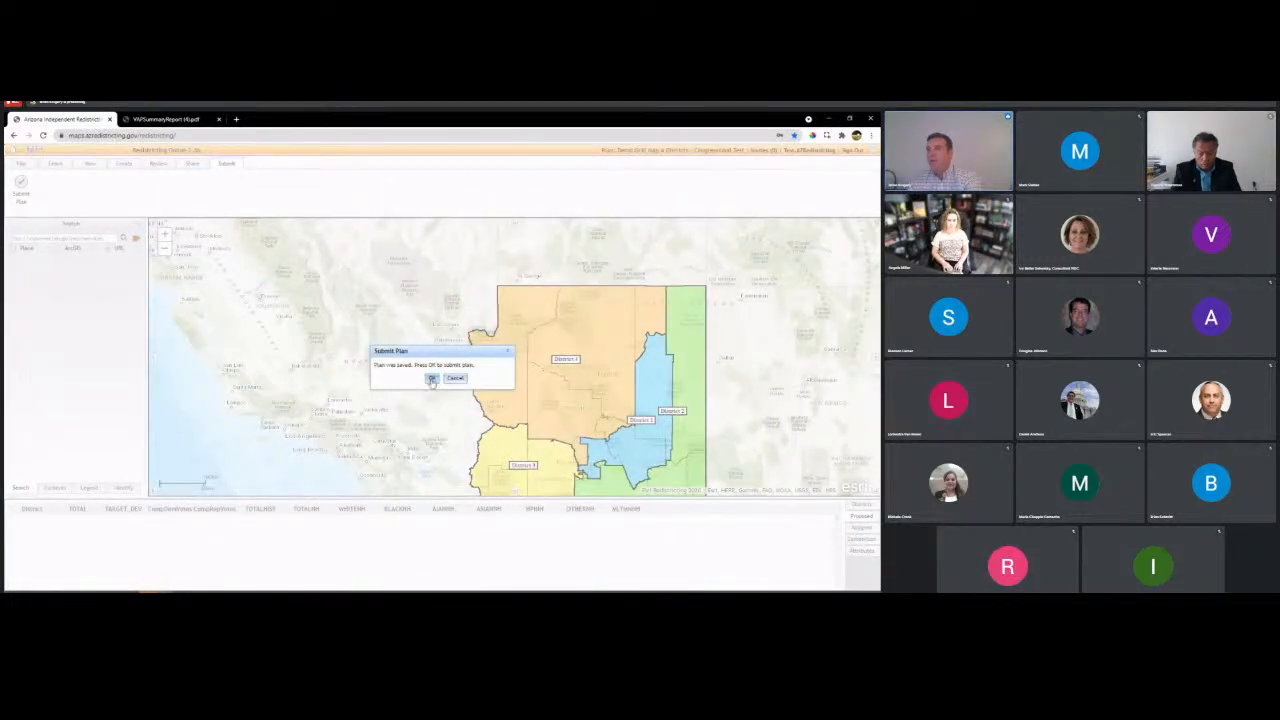
click(431, 378)
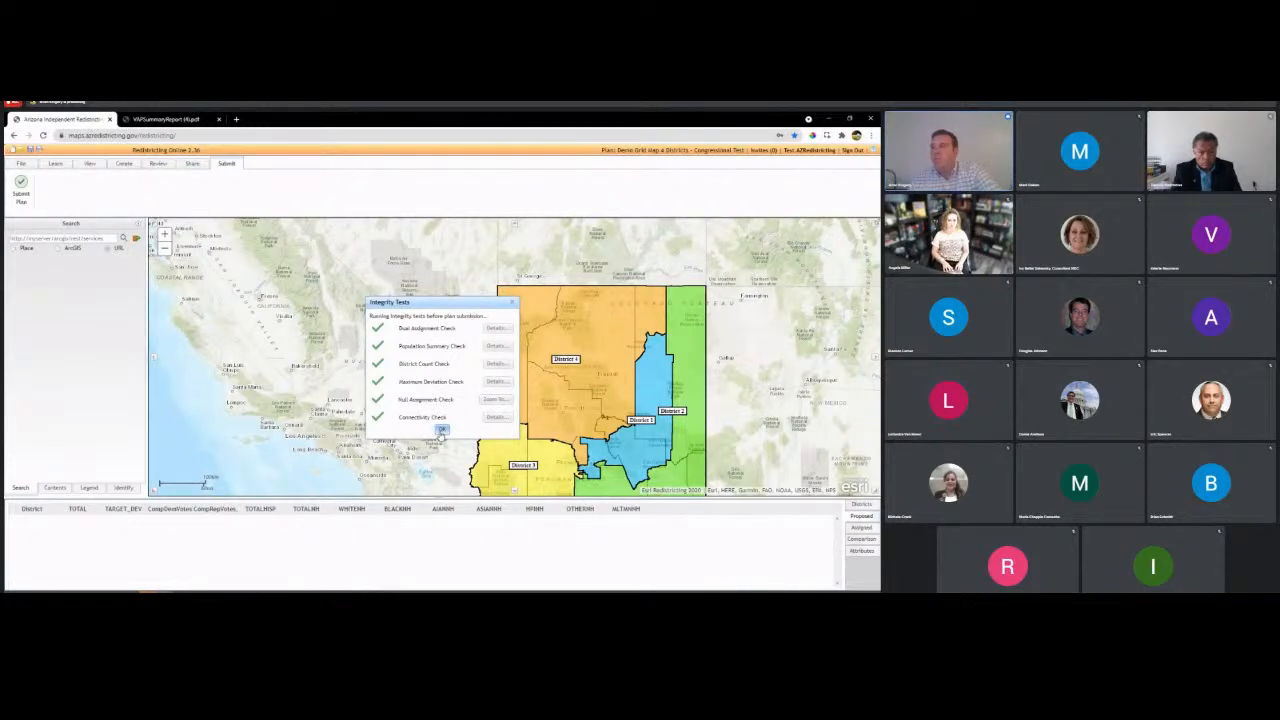
click(441, 431)
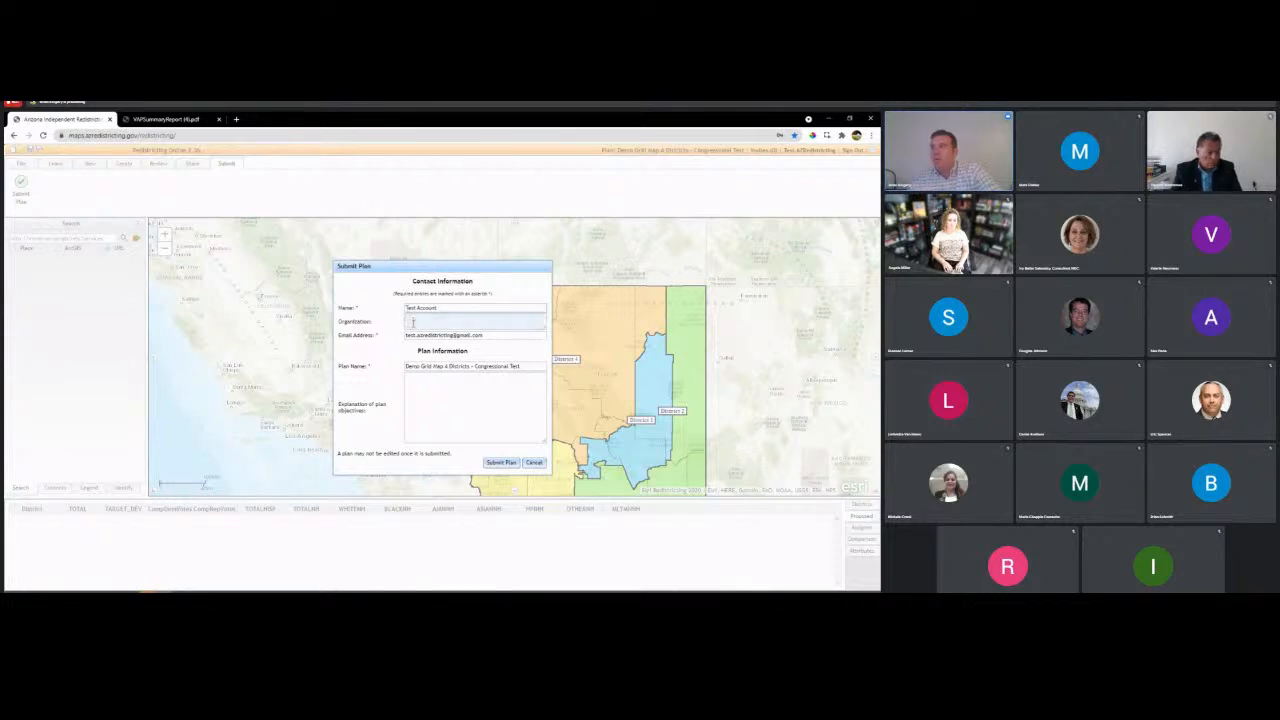
- Change the plan name in the submission form to Demo Grid Map 4 Districts - Congressional Test 2
click(417, 335)
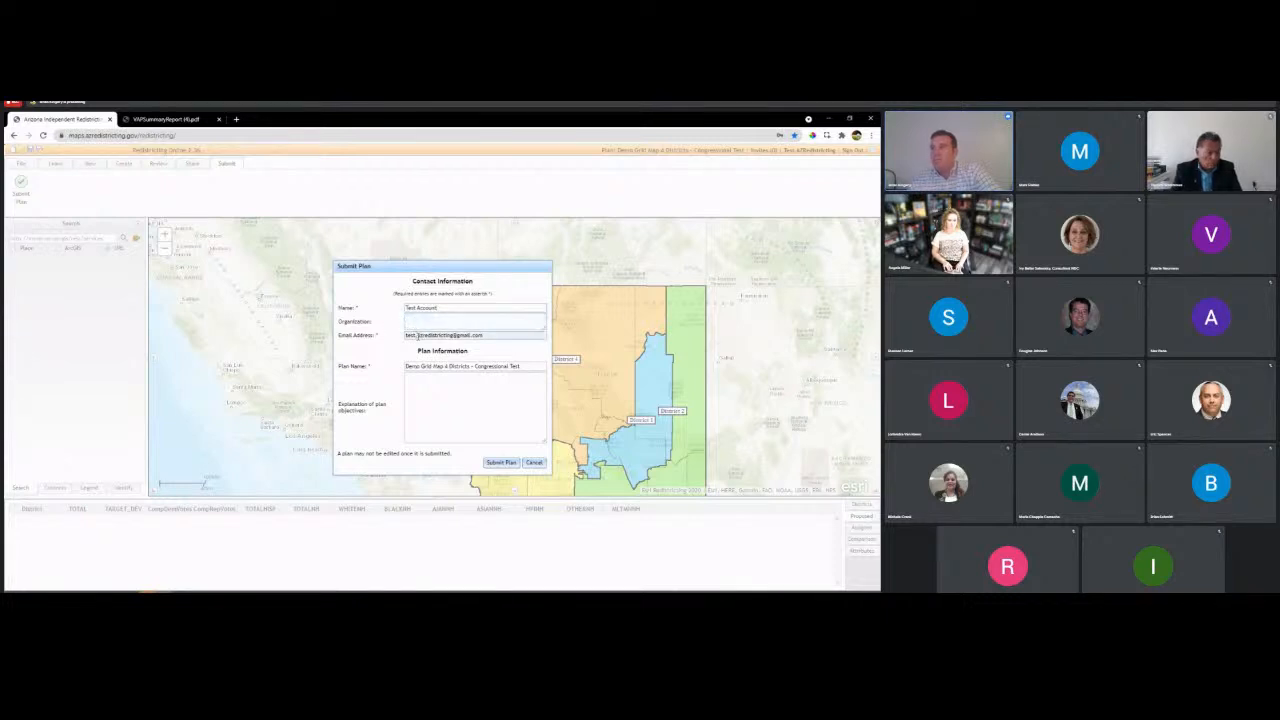
click(416, 366)
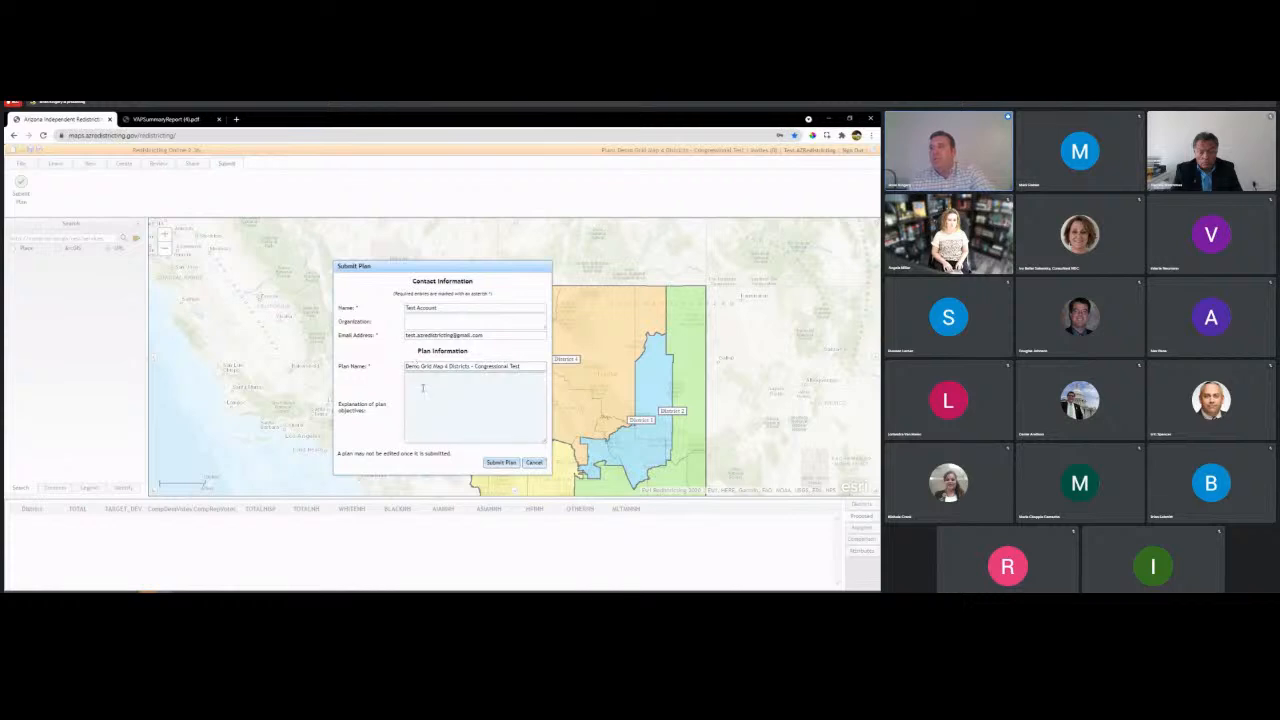
click(422, 388)
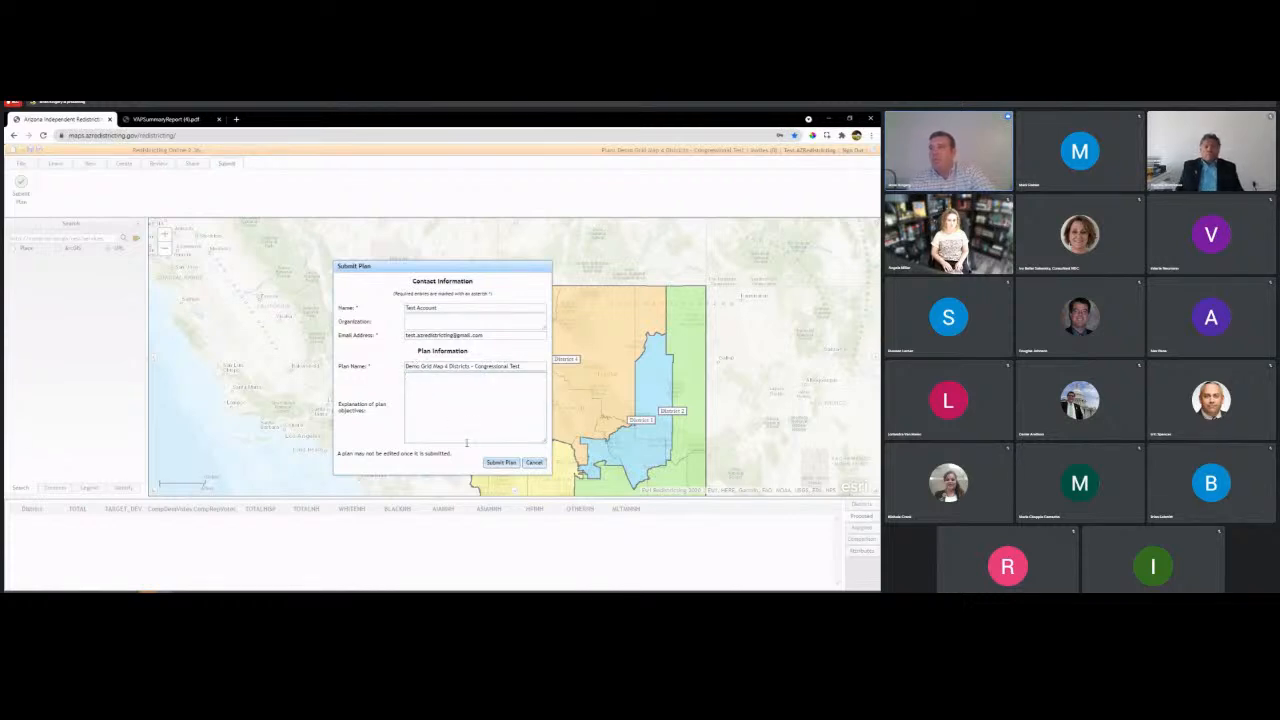
click(529, 367)
text(2)
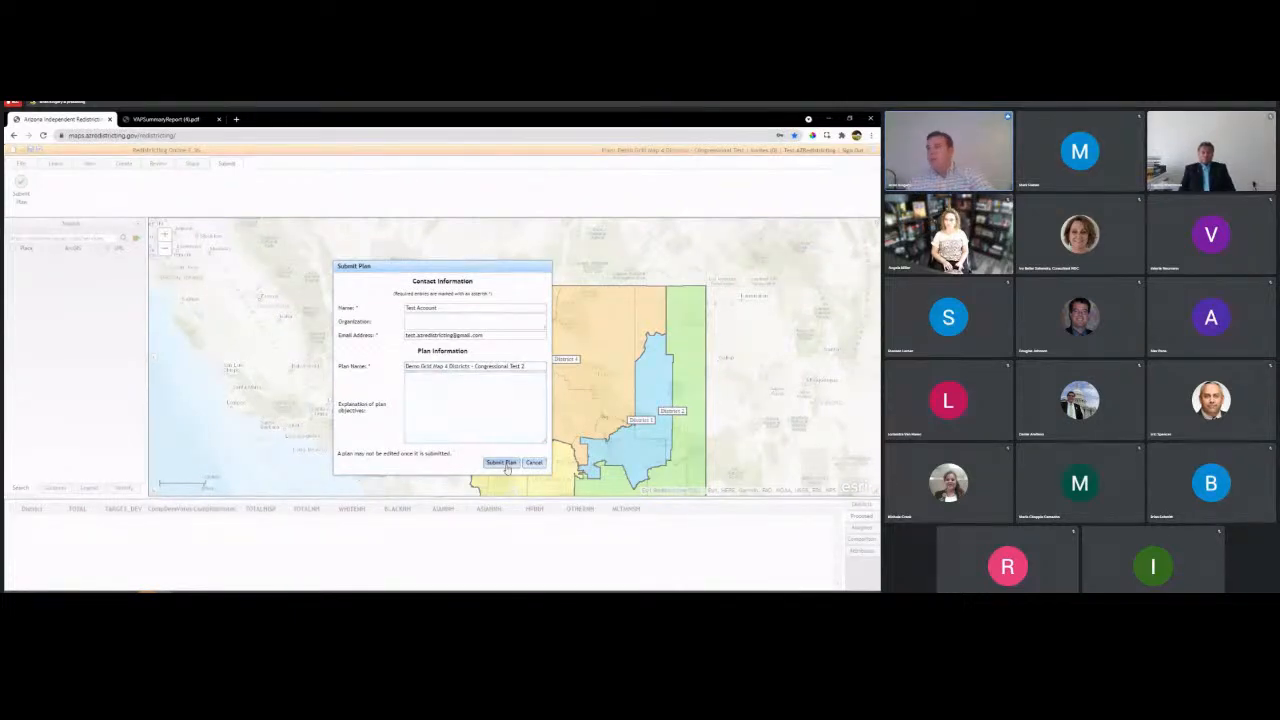
- Submit the plan and confirm the submission
click(503, 463)
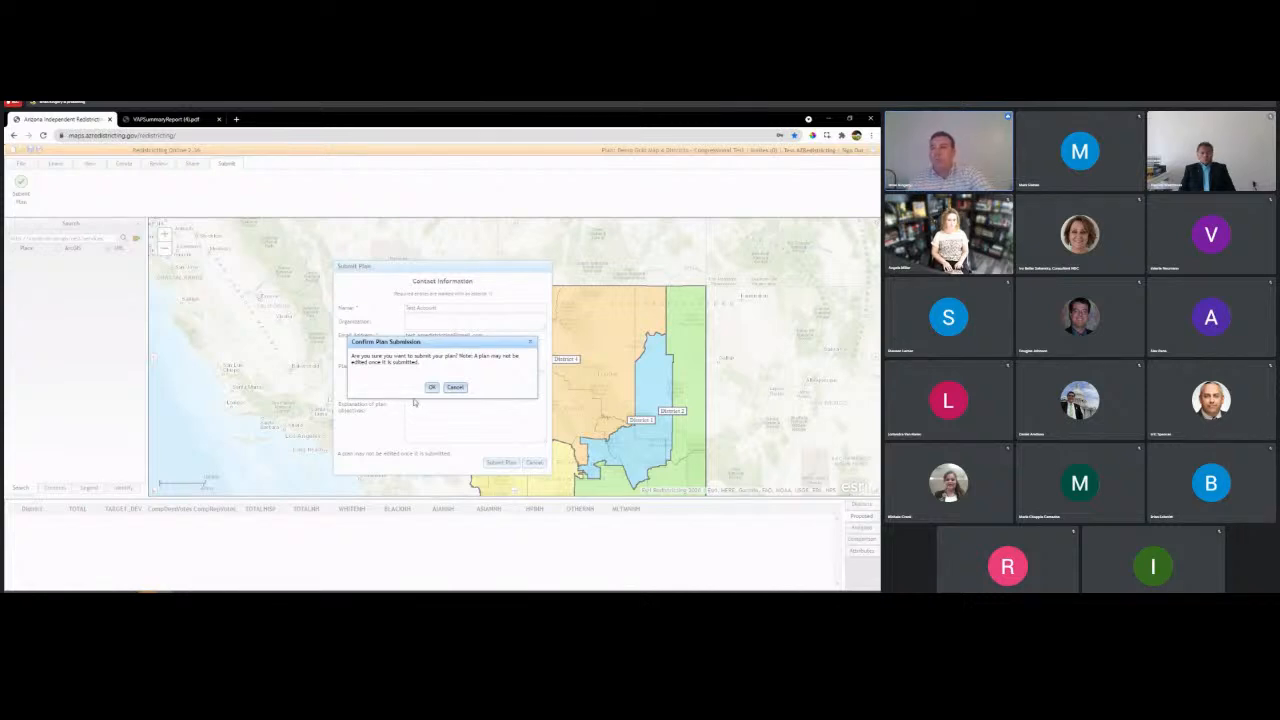
click(431, 388)
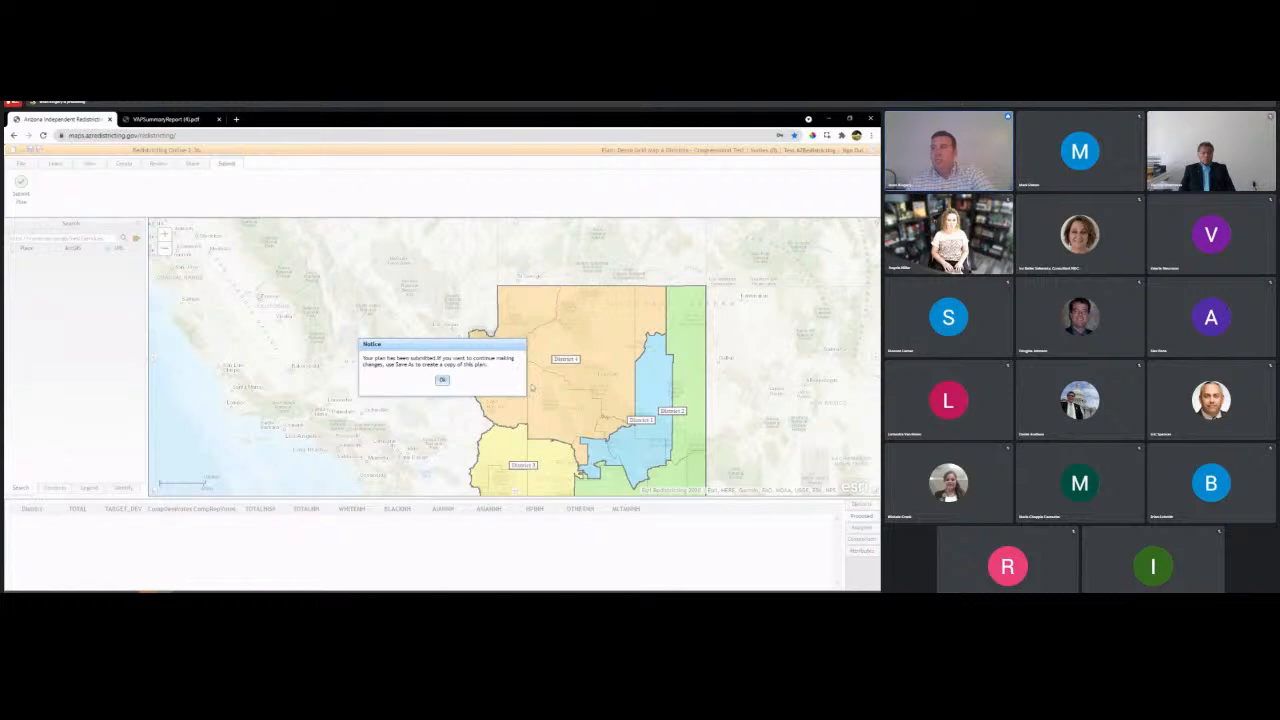
click(443, 381)
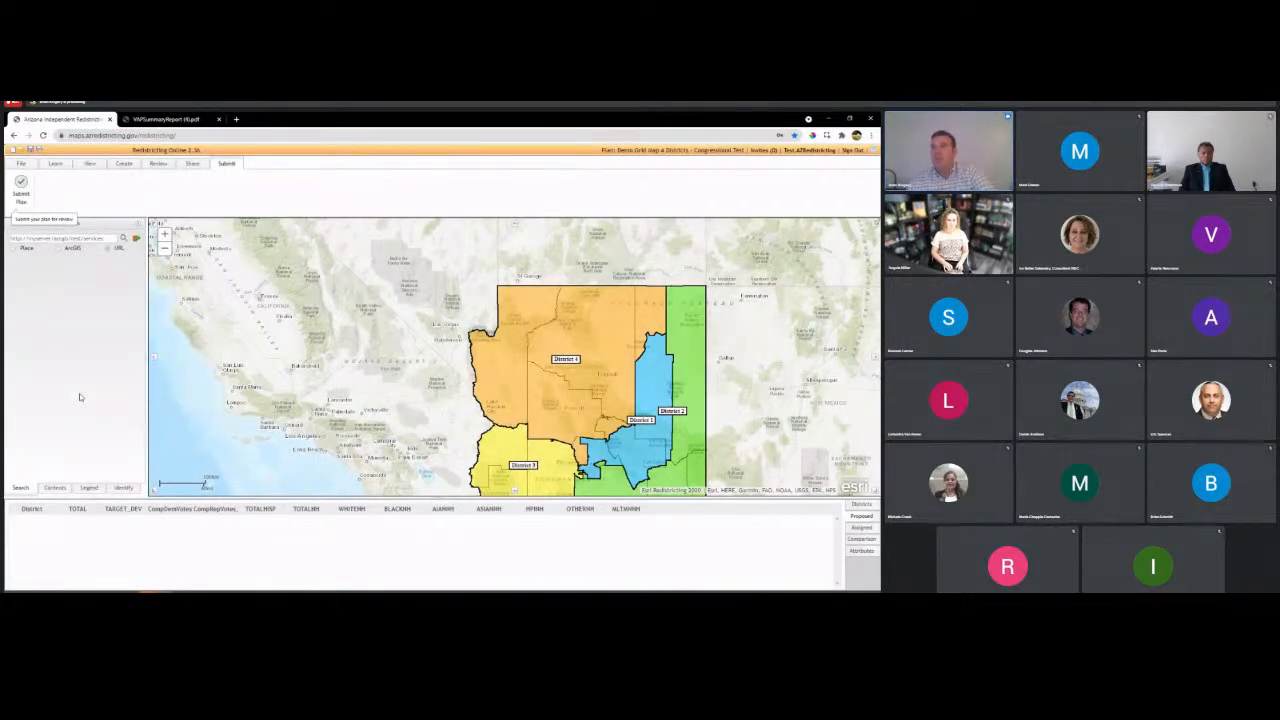
- Close the VAP Summary report PDF and switch to the presentation's Additional Learning Resources slide
click(218, 119)
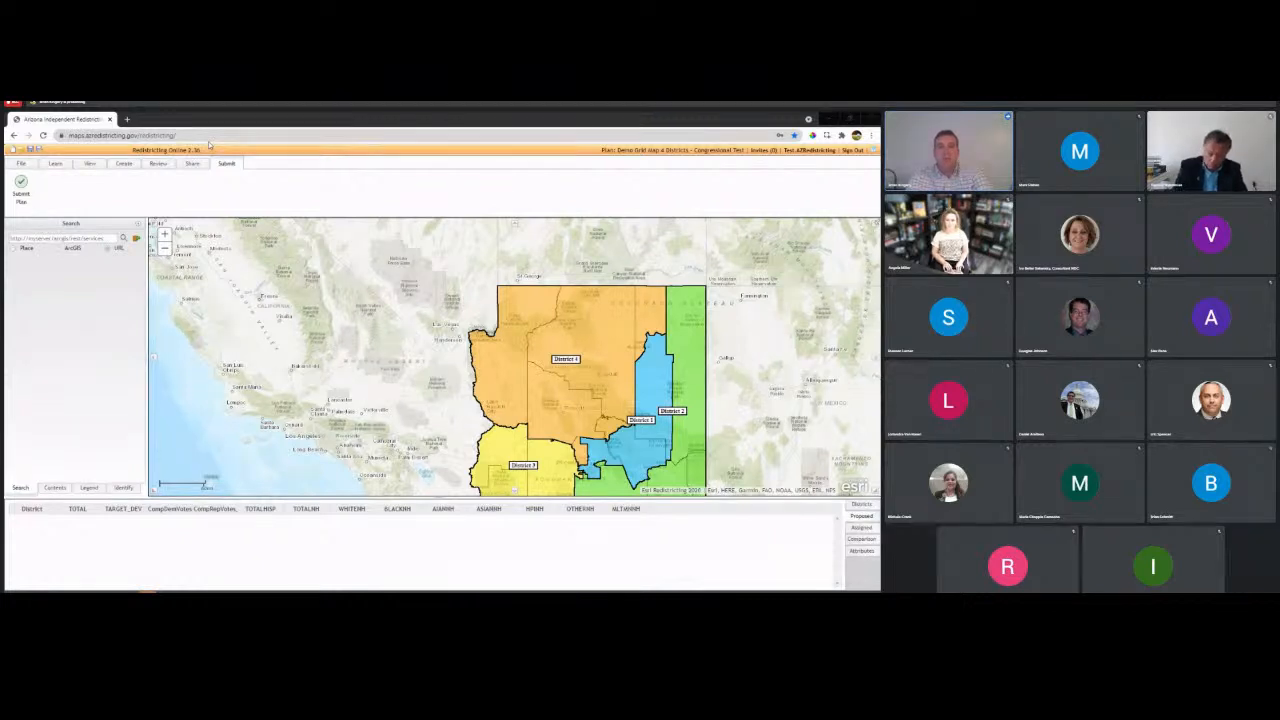
key(alt+Tab)
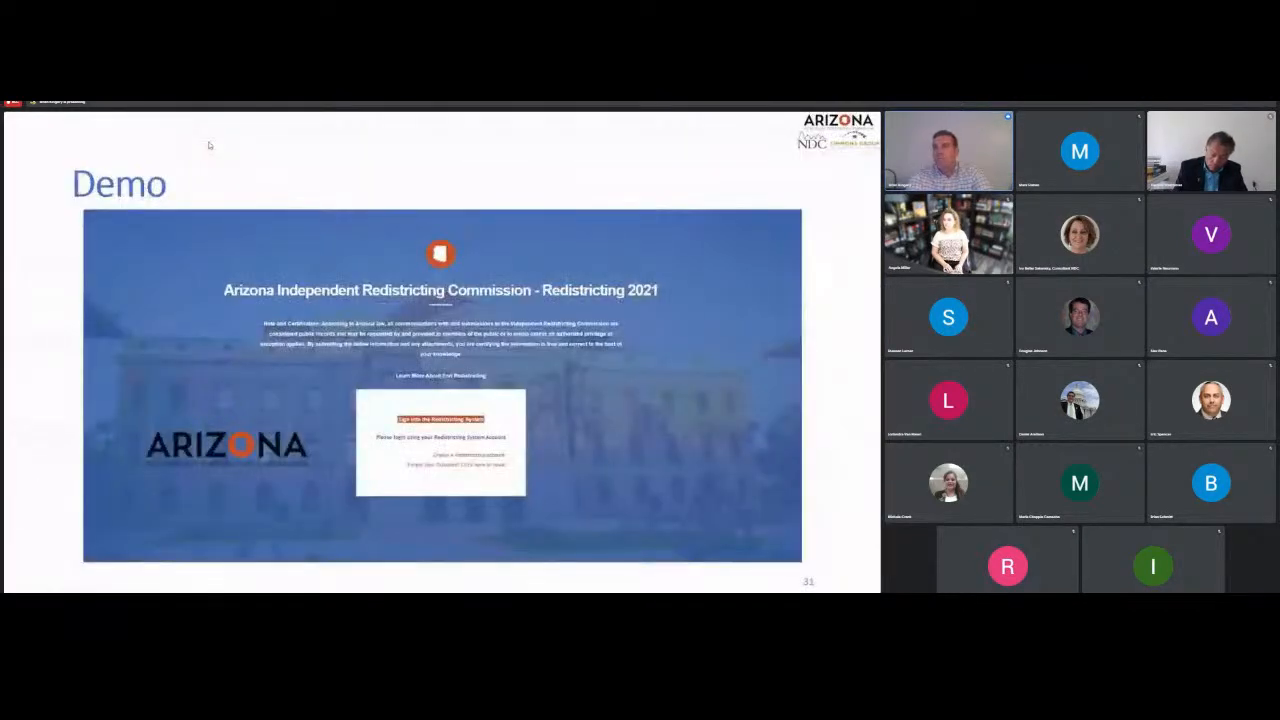
key(Right)
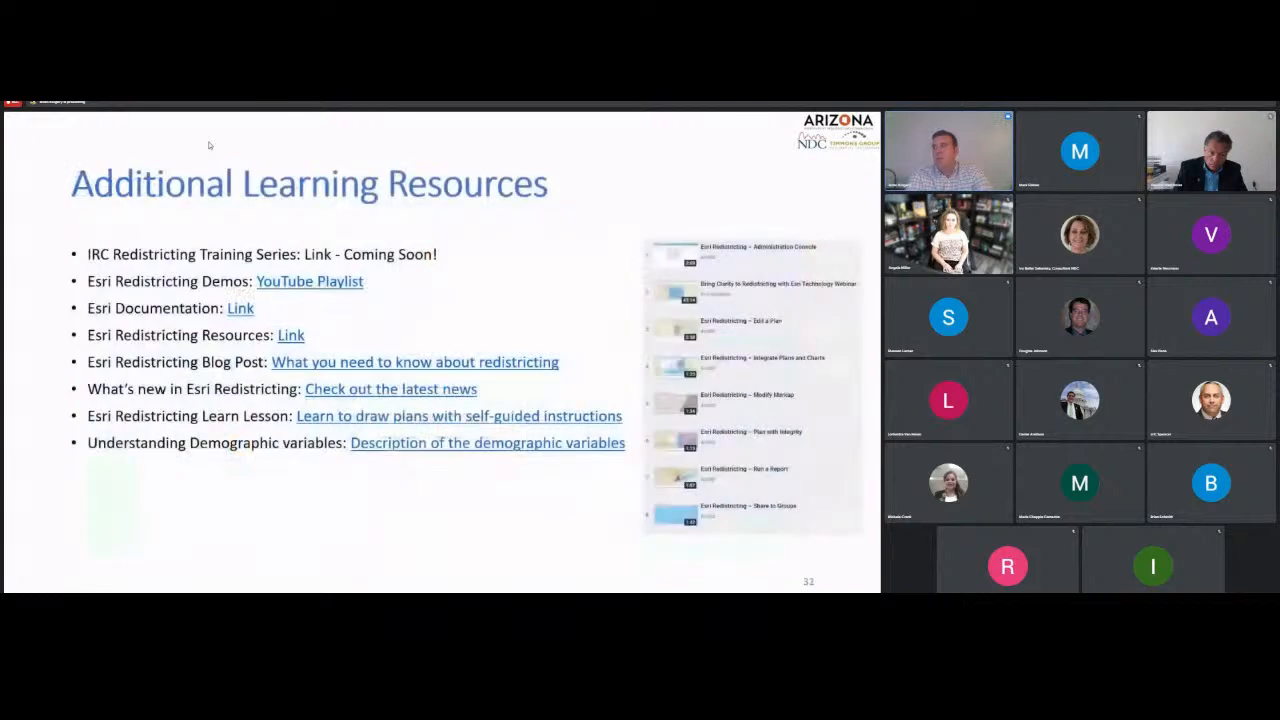